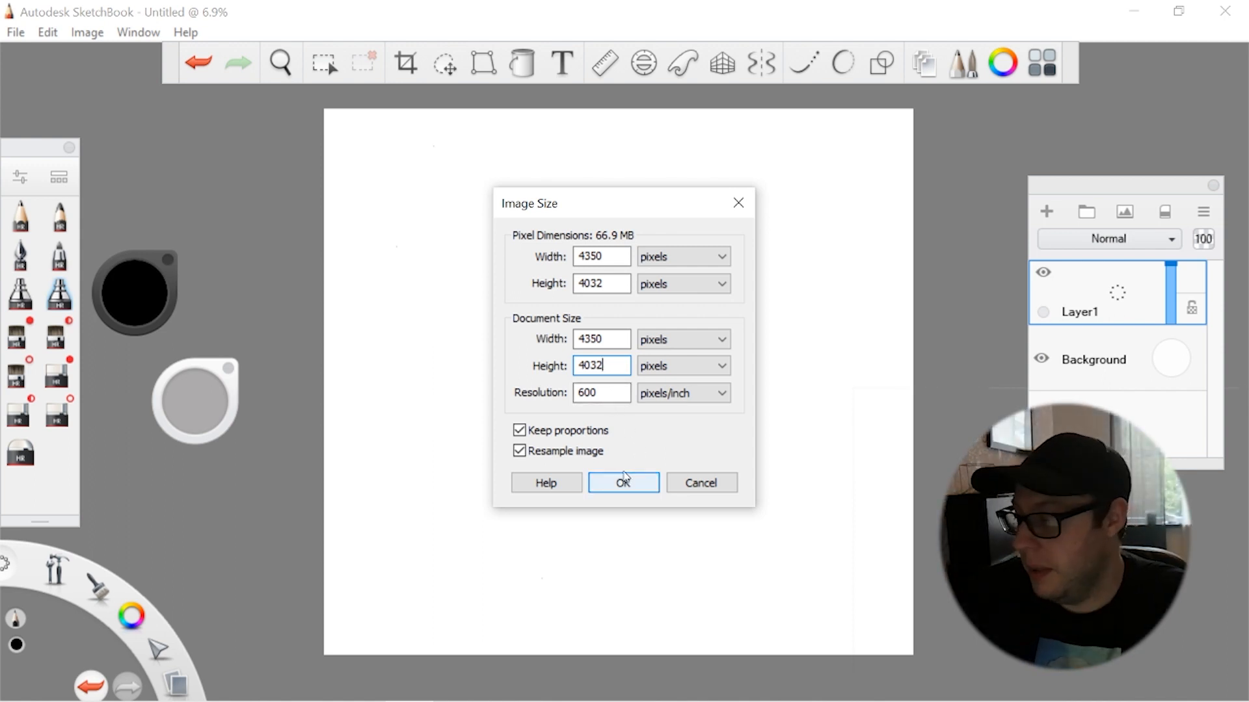
# Resize the canvas to 4350 × 4032 pixels at 600 pixels/inch and import the green beholder artwork.
pyautogui.click(623, 482)
pyautogui.scroll(-1, 630, 448)
pyautogui.click(1126, 213)
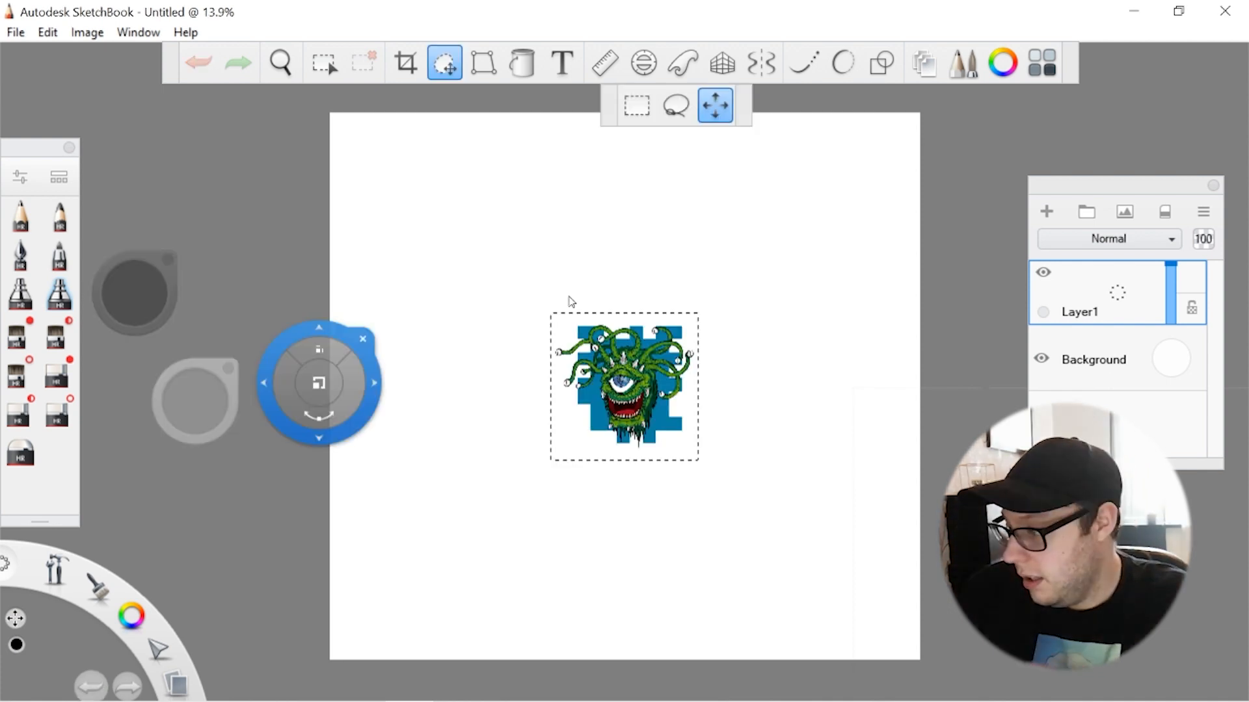
# Enlarge the imported beholder artwork to fill most of the canvas and commit its placement.
pyautogui.moveTo(706, 347); pyautogui.dragTo(962, 334)
pyautogui.moveTo(810, 368); pyautogui.dragTo(800, 371)
pyautogui.click(860, 277)
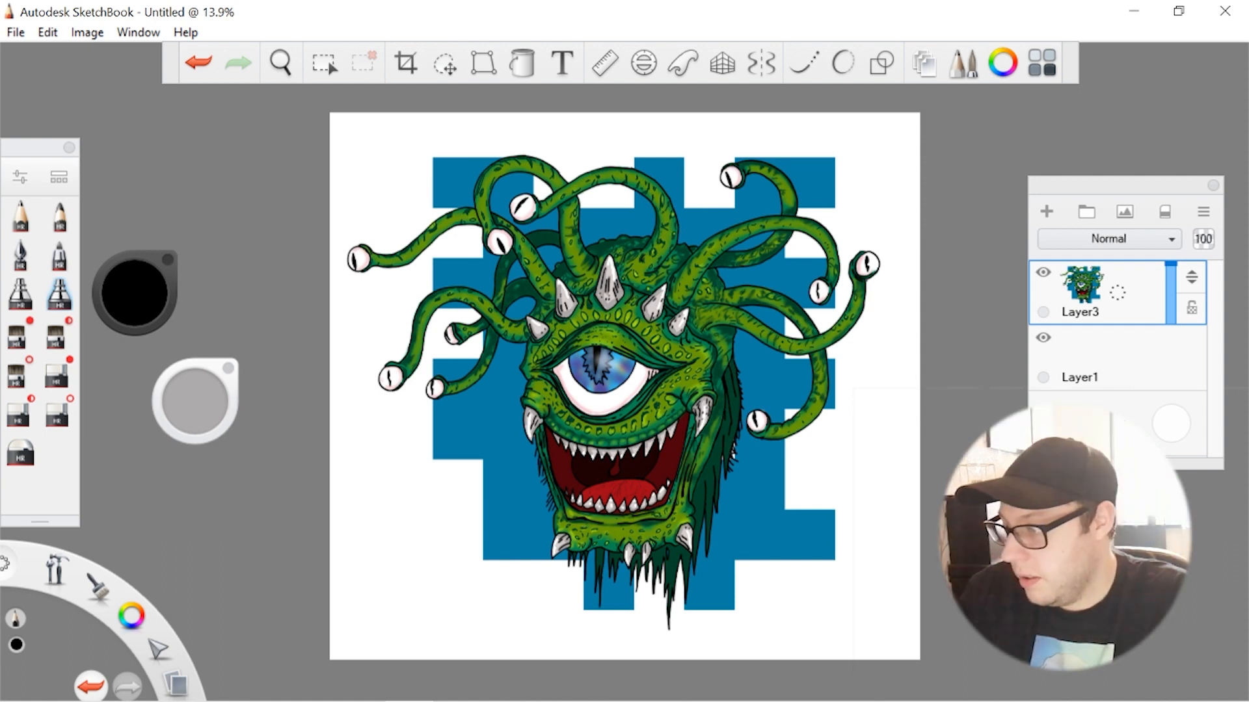
# Hide the white background and save a copy of the design to the Desktop as PNG "beholder tshirt background2".
pyautogui.click(1043, 402)
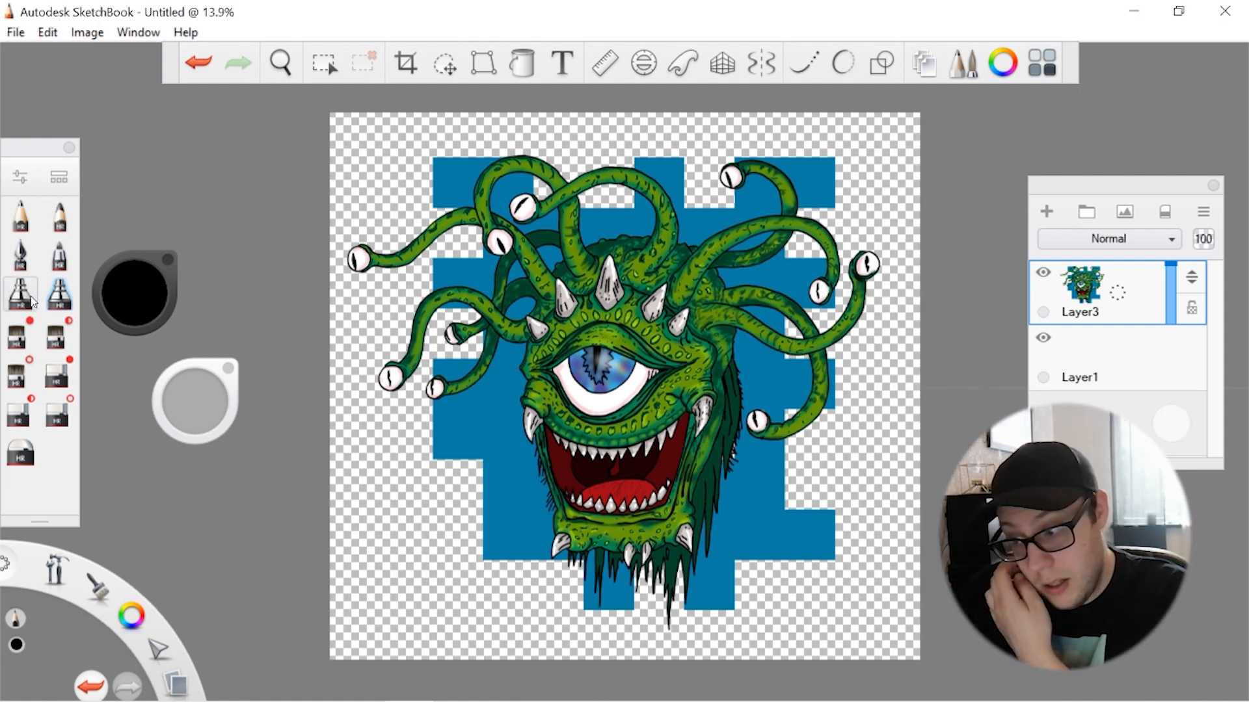
pyautogui.click(13, 32)
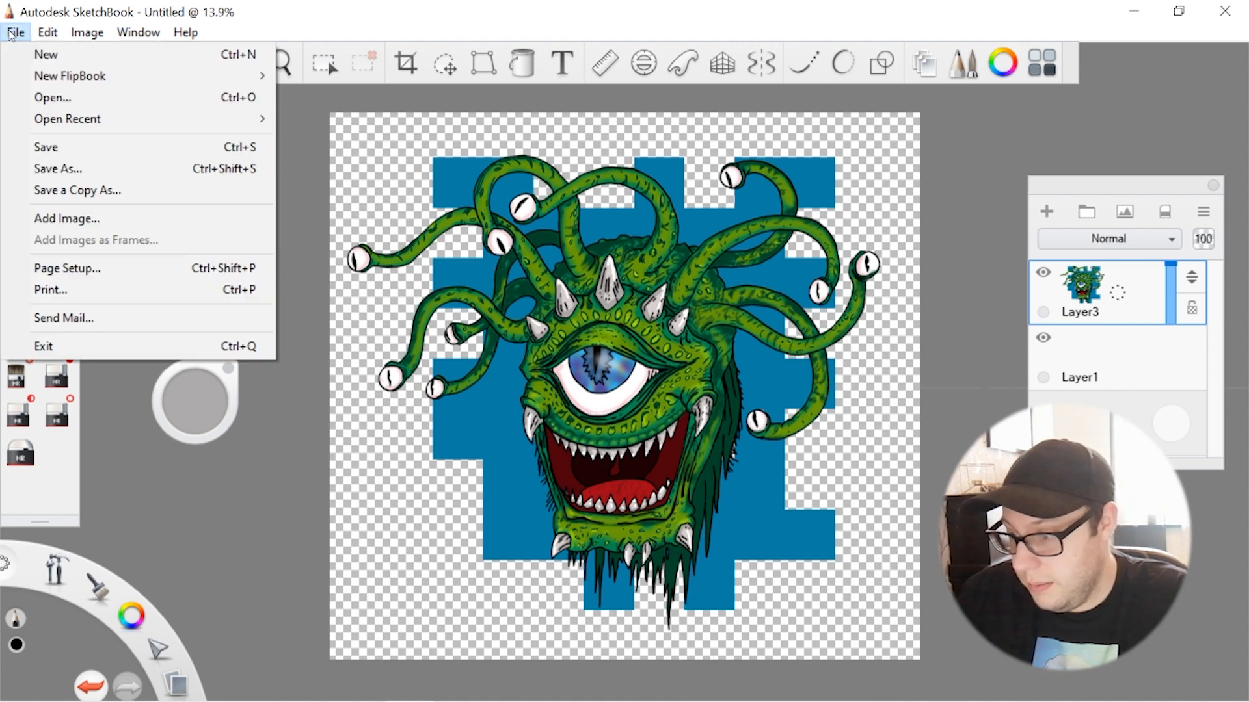
pyautogui.click(108, 195)
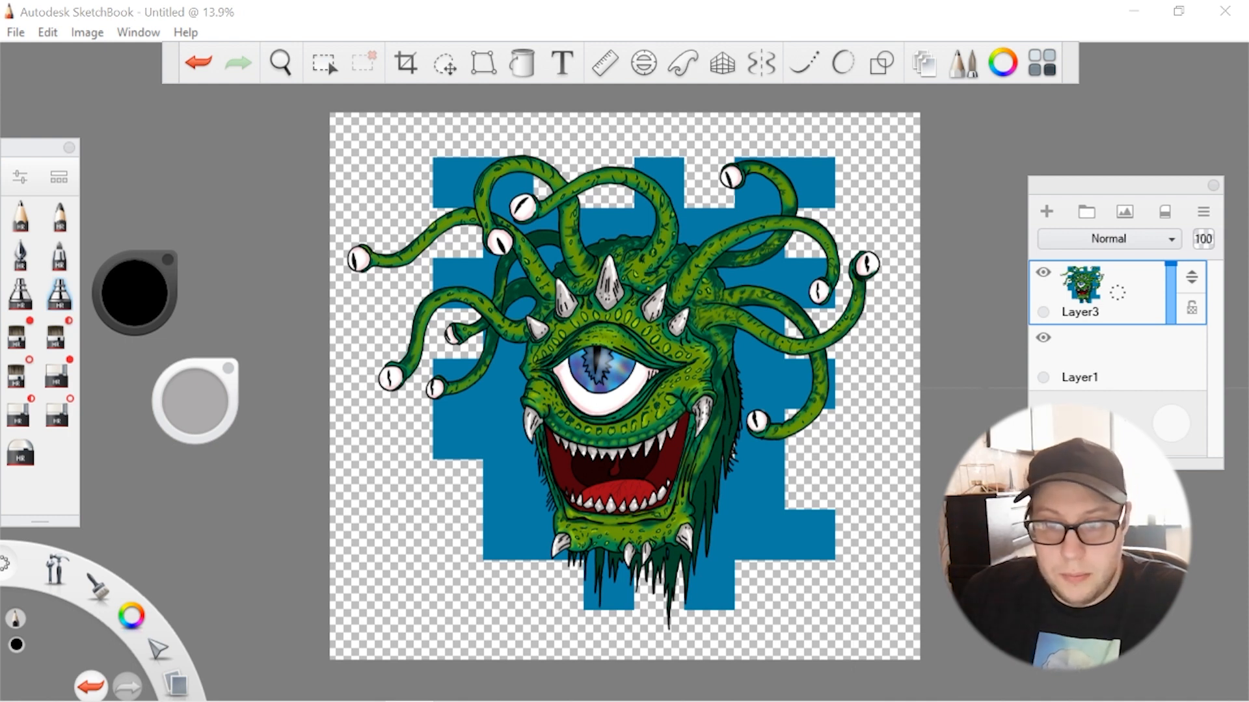
pyautogui.moveTo(239, 701); pyautogui.dragTo(724, 9)
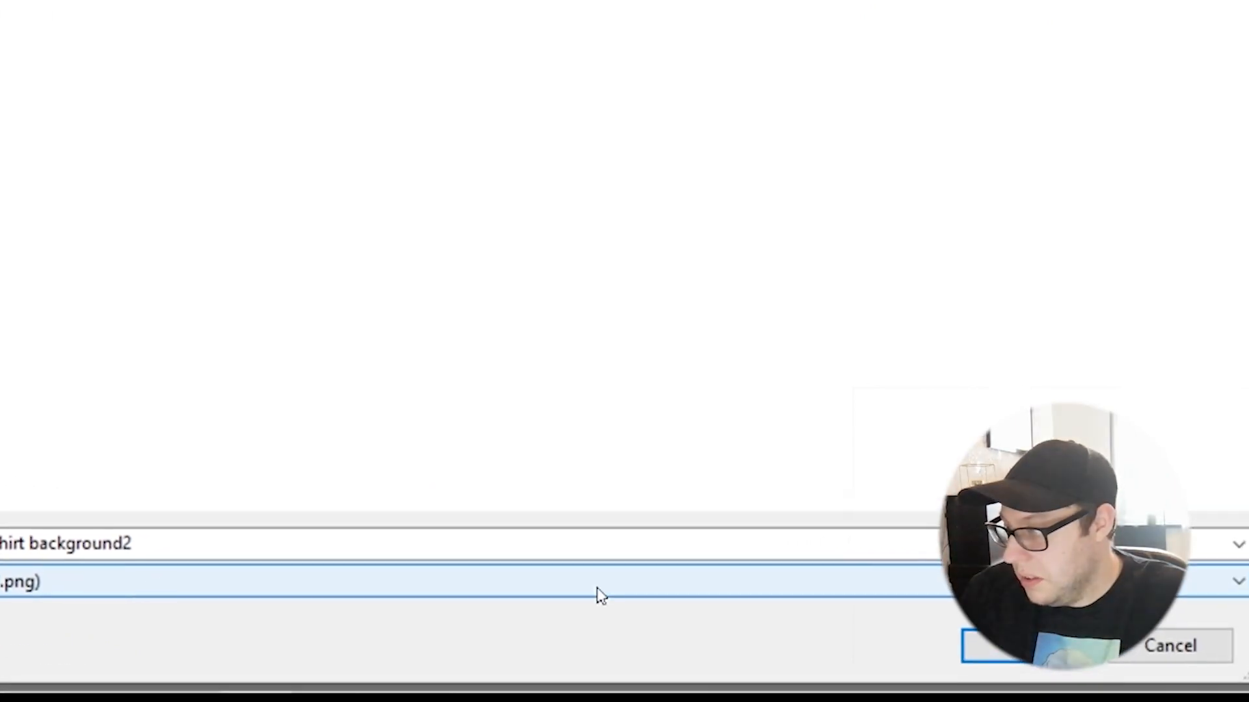
pyautogui.click(1011, 646)
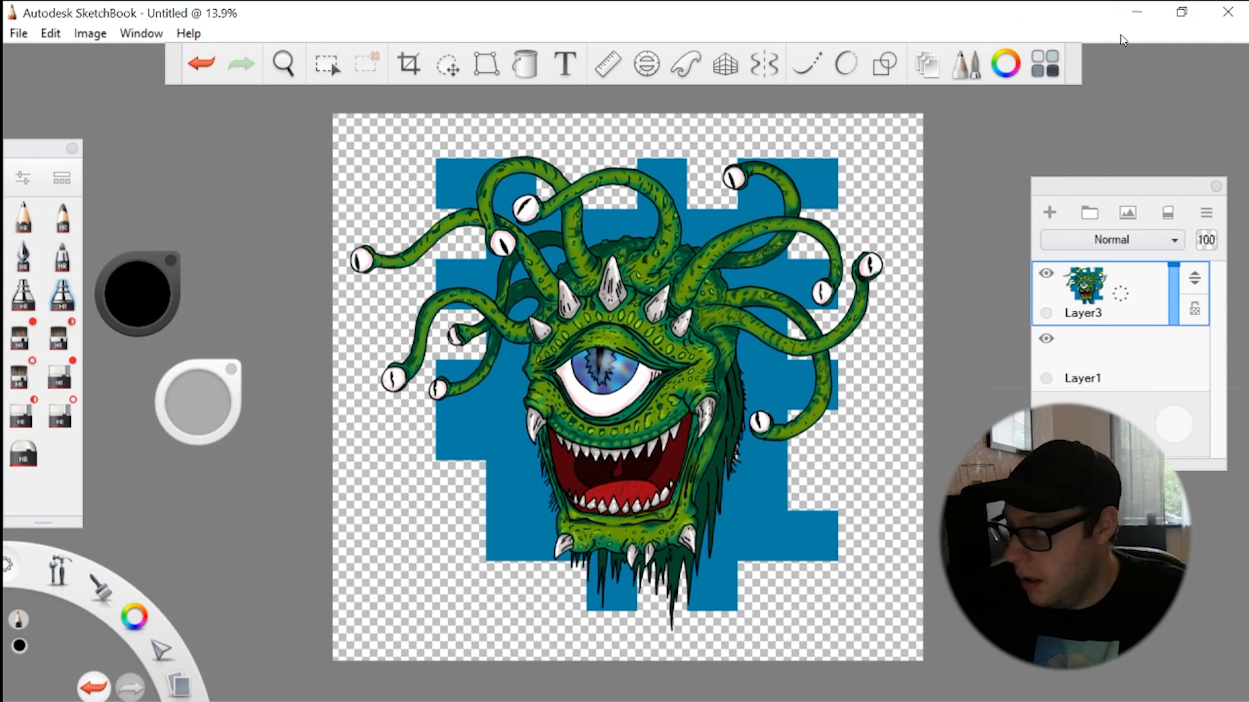
# Switch to Redbubble's Add Your Work page in the browser and upload "beholder tshirt background2" from the Desktop as new work.
pyautogui.click(1136, 11)
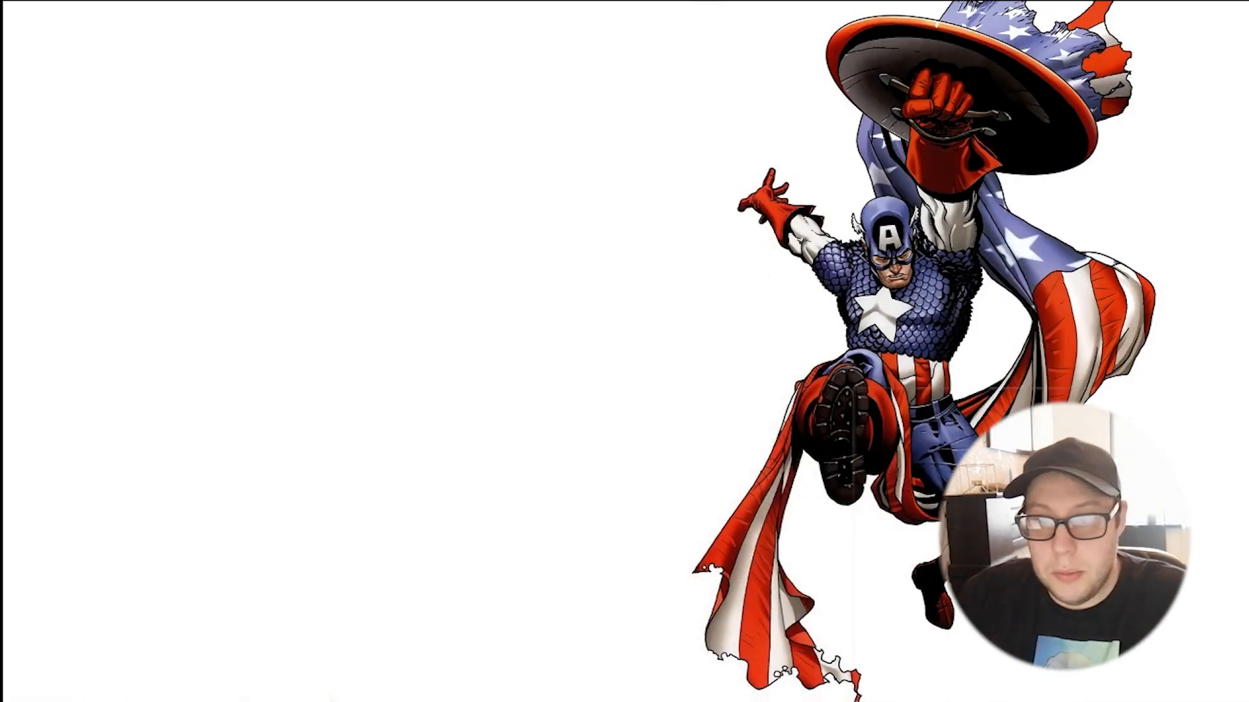
pyautogui.moveTo(3, 284); pyautogui.dragTo(534, 13)
pyautogui.scroll(-5, 608, 384)
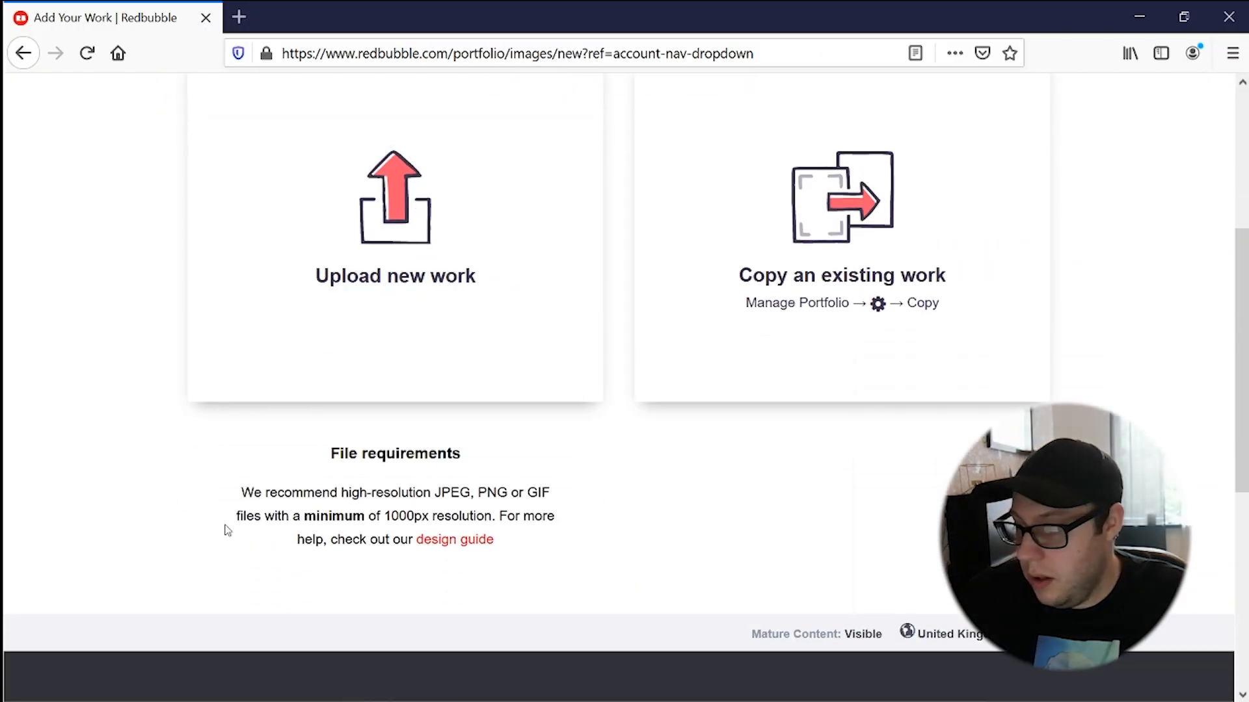
pyautogui.scroll(3, 292, 487)
pyautogui.click(384, 466)
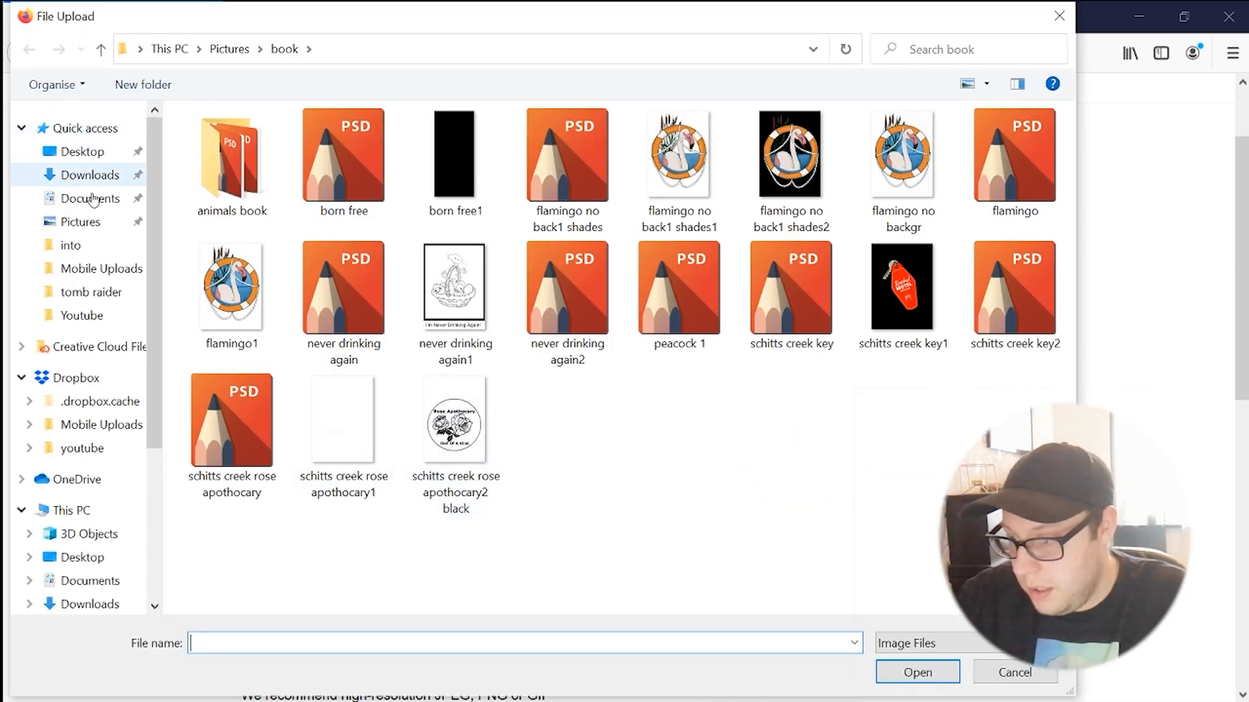
pyautogui.click(87, 153)
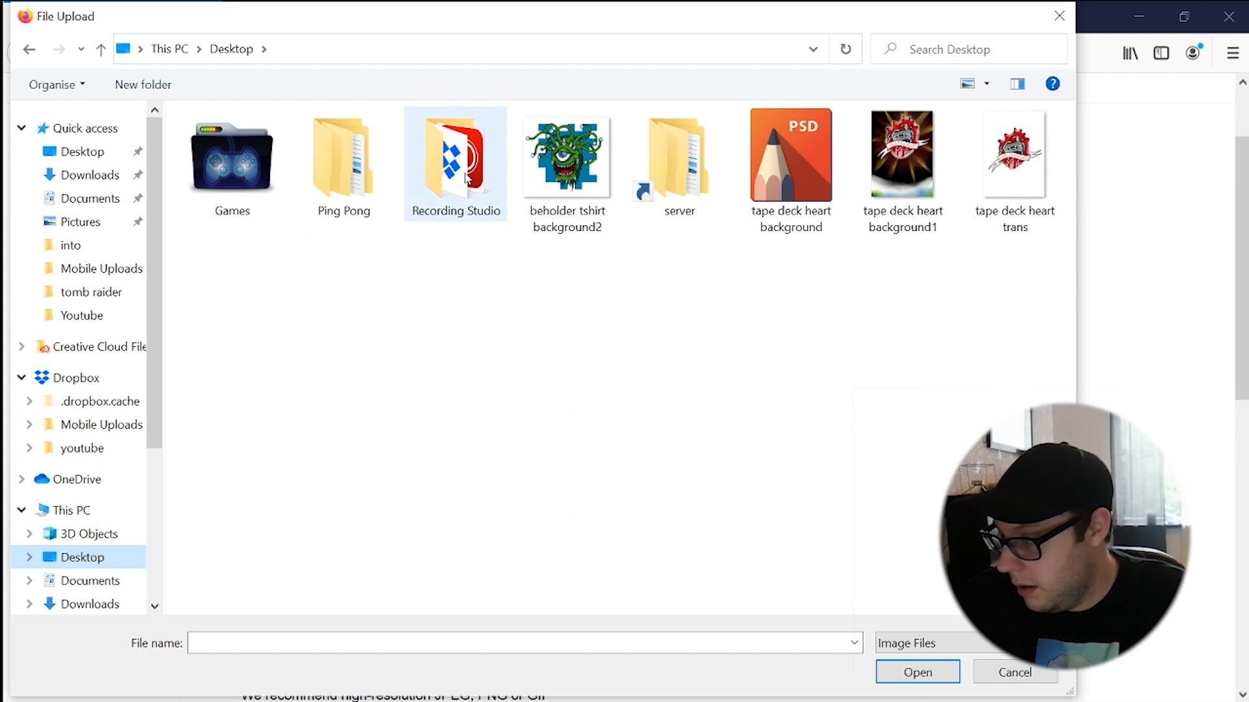
pyautogui.click(567, 163)
pyautogui.click(917, 673)
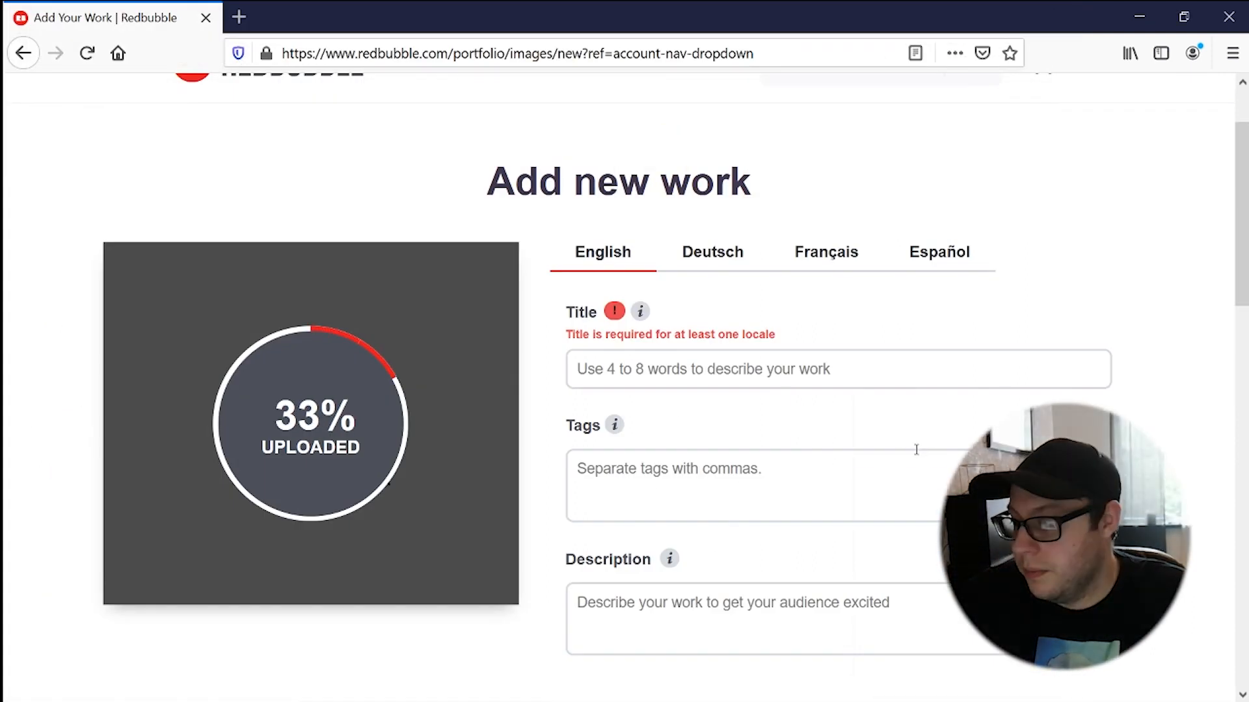
# Title the new work "Beauty Is In The Eye Of The BEHOLDER".
pyautogui.click(864, 368)
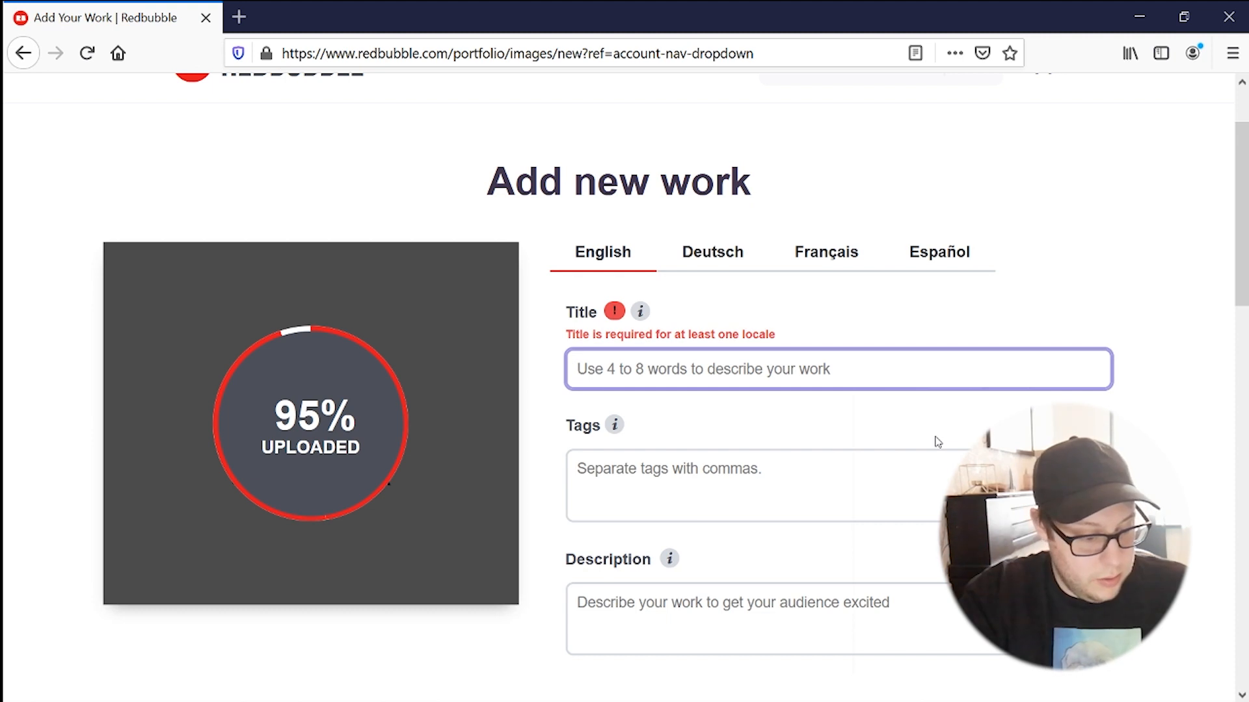
pyautogui.write('Beaut')
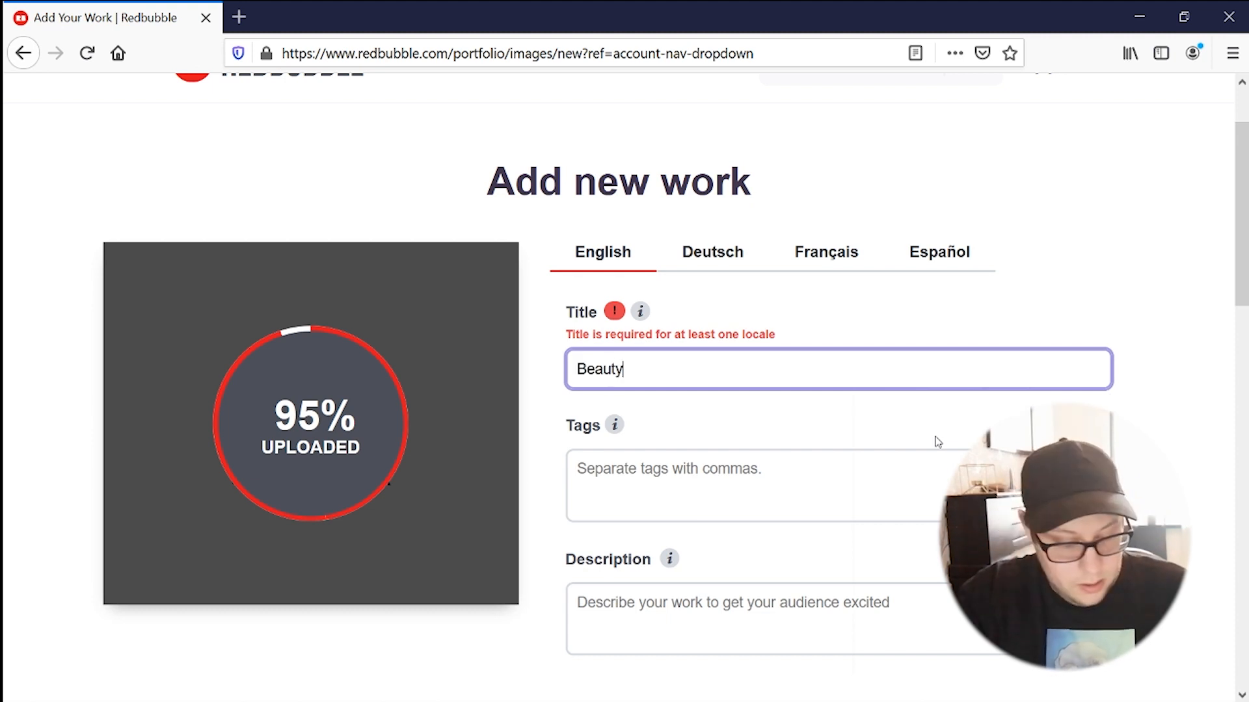
pyautogui.write('y')
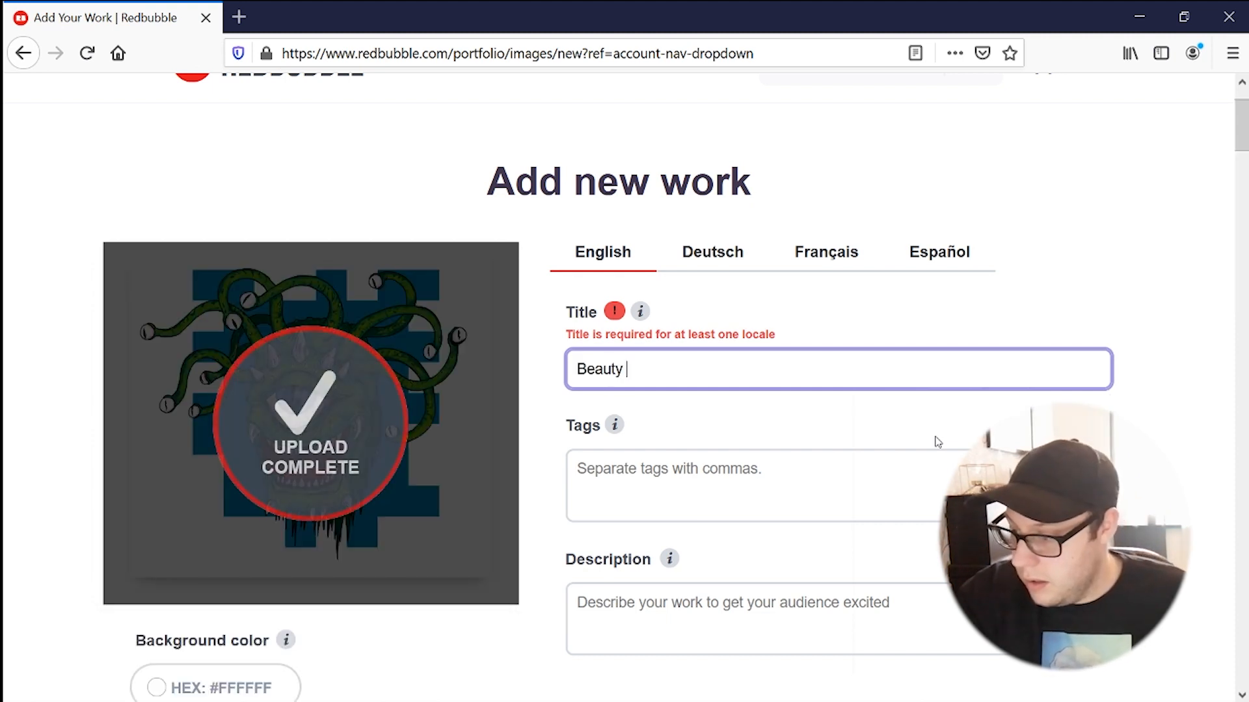
pyautogui.write(' Is In The Eye')
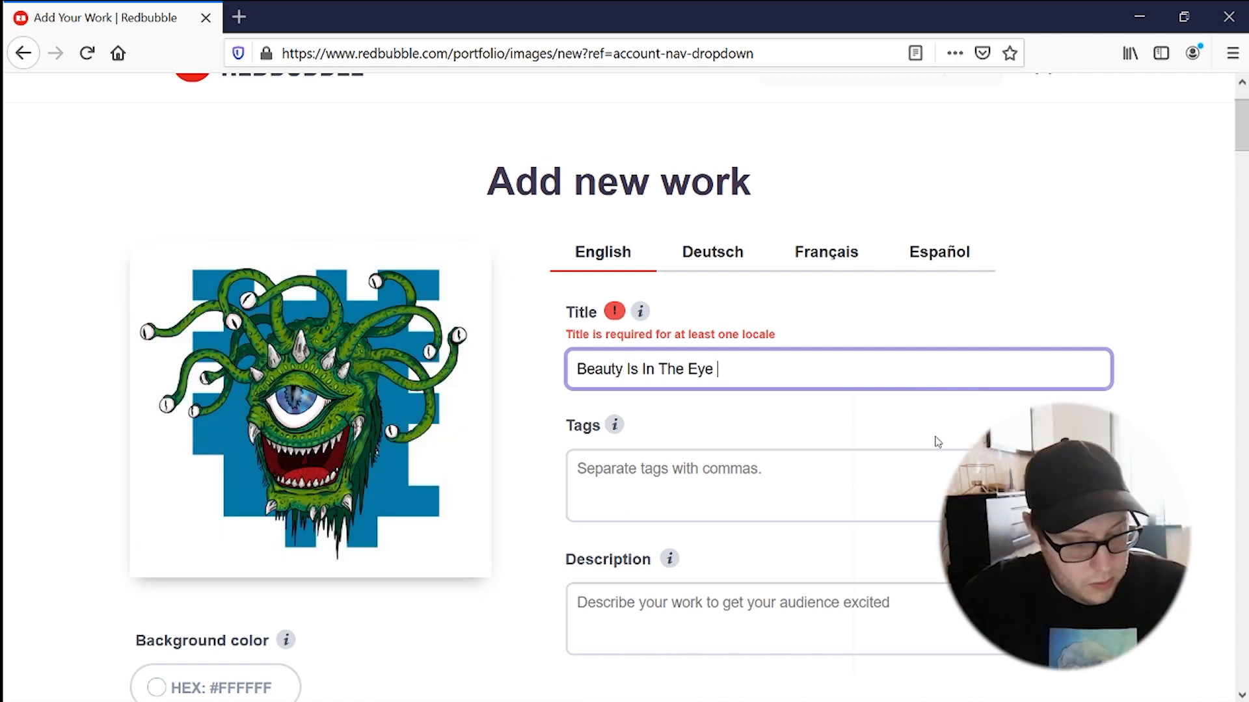
pyautogui.write(' Of The BEHOLDE')
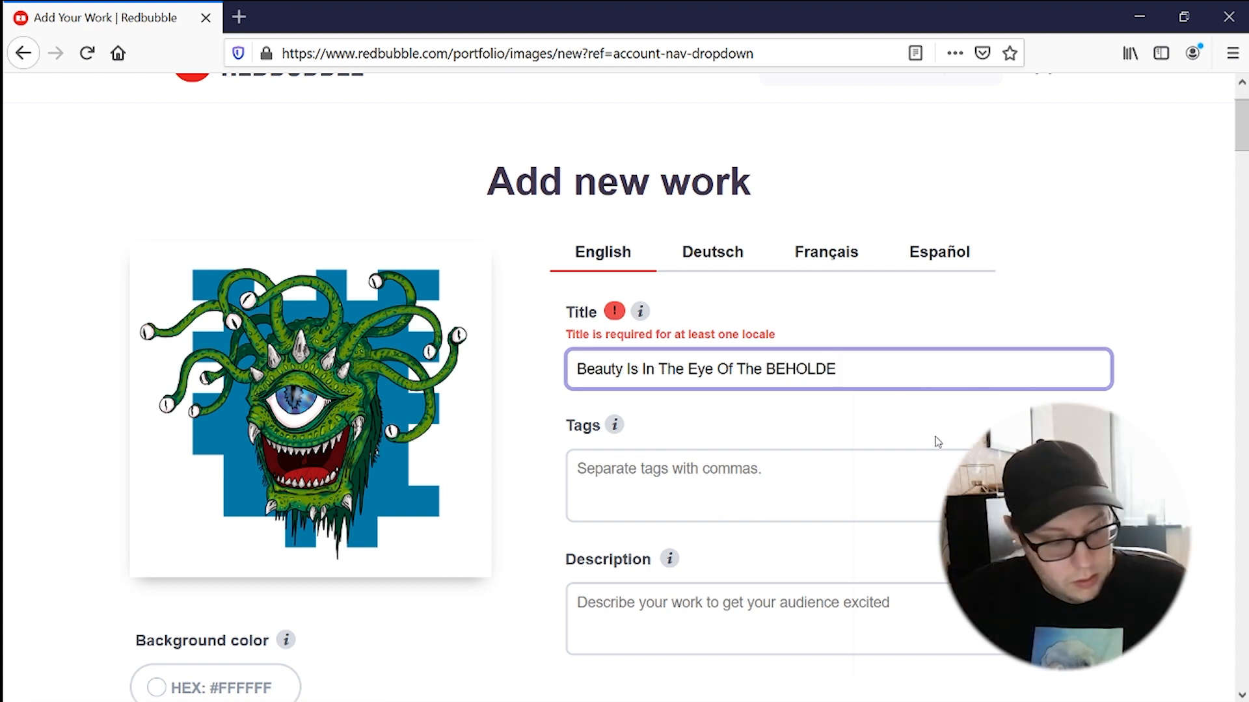
pyautogui.write('R')
pyautogui.click(918, 429)
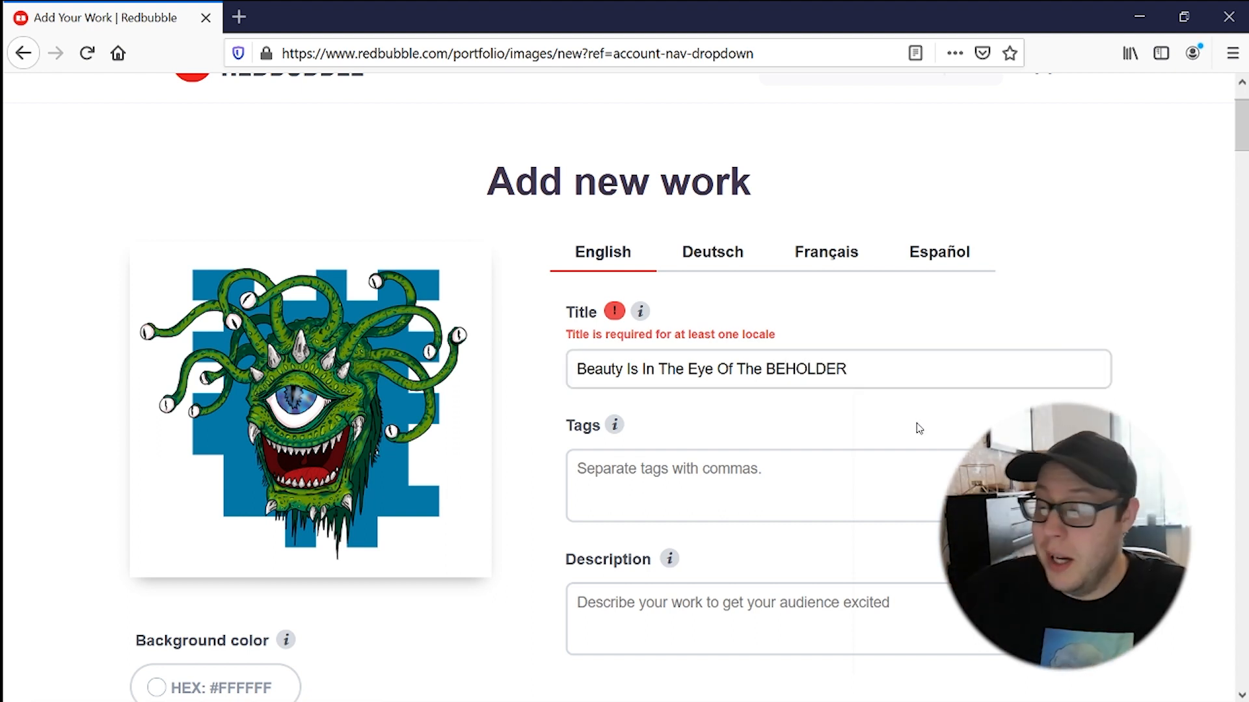
# Tag the work with "beauty, beholder, D&D, dungeons and dragons, Mystical, Myth, Adventure".
pyautogui.scroll(-2, 904, 437)
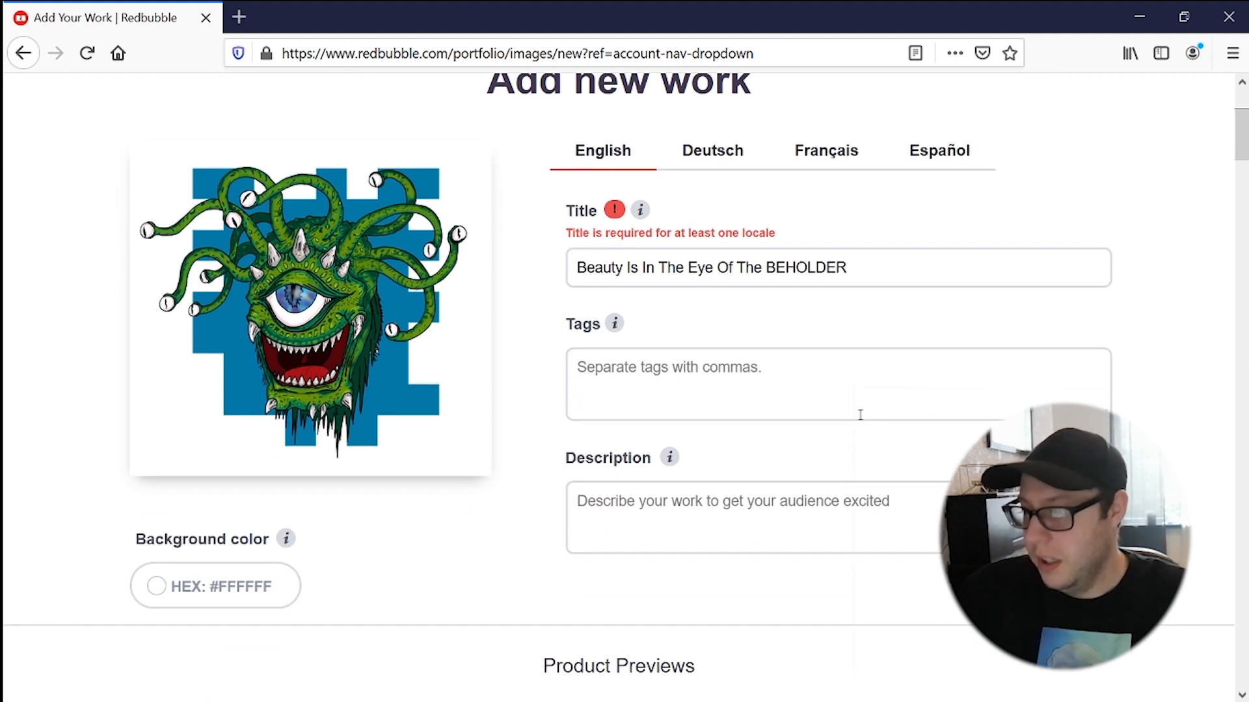
pyautogui.click(861, 415)
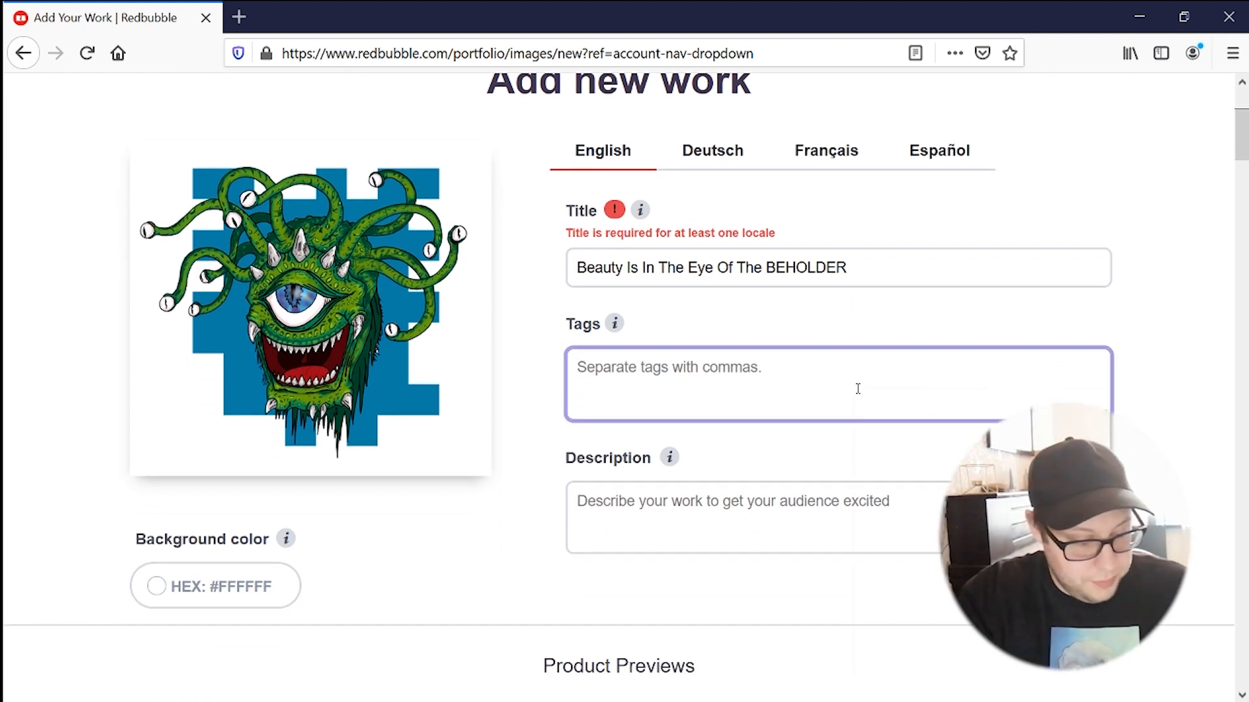
pyautogui.write('beaty')
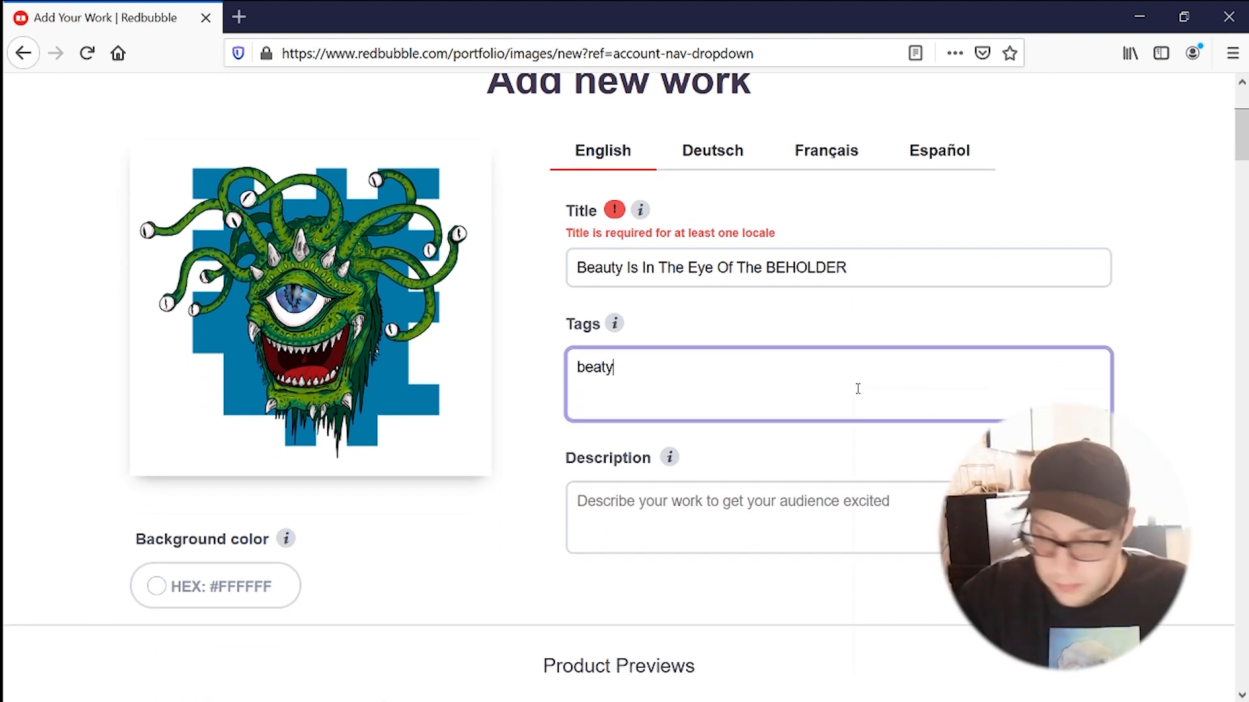
pyautogui.press('BackSpace')
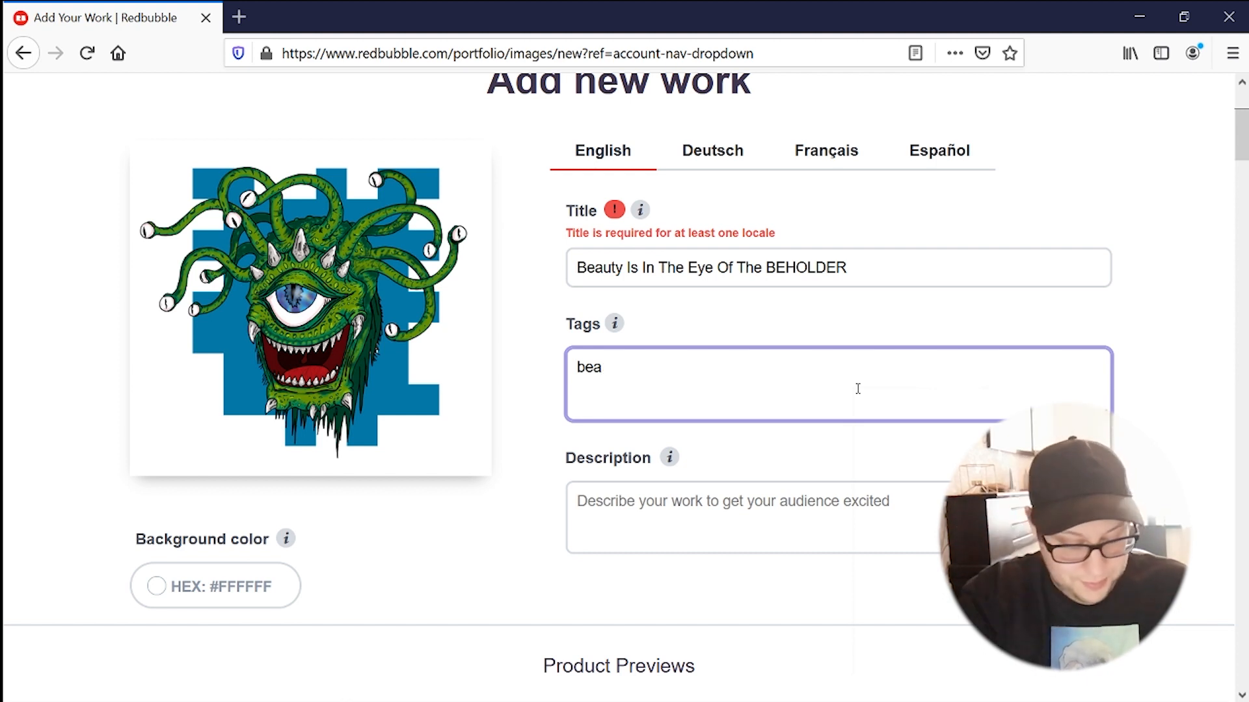
pyautogui.write('uty, be')
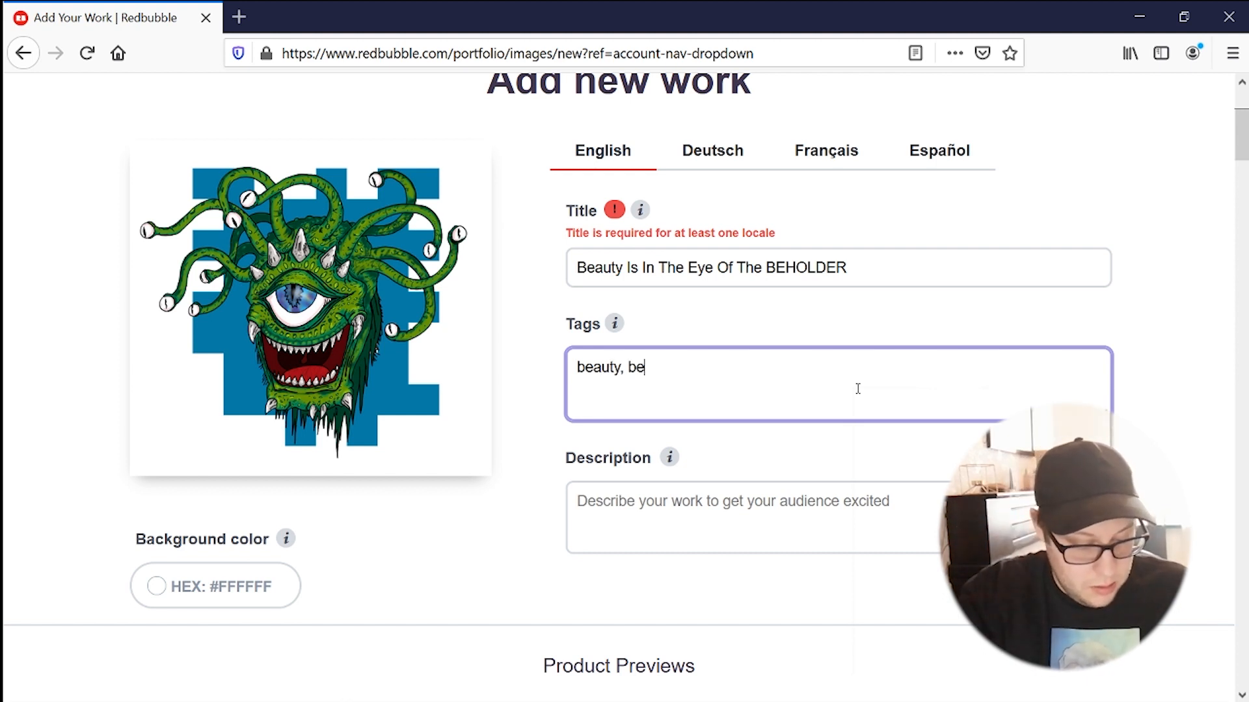
pyautogui.write('holder, D')
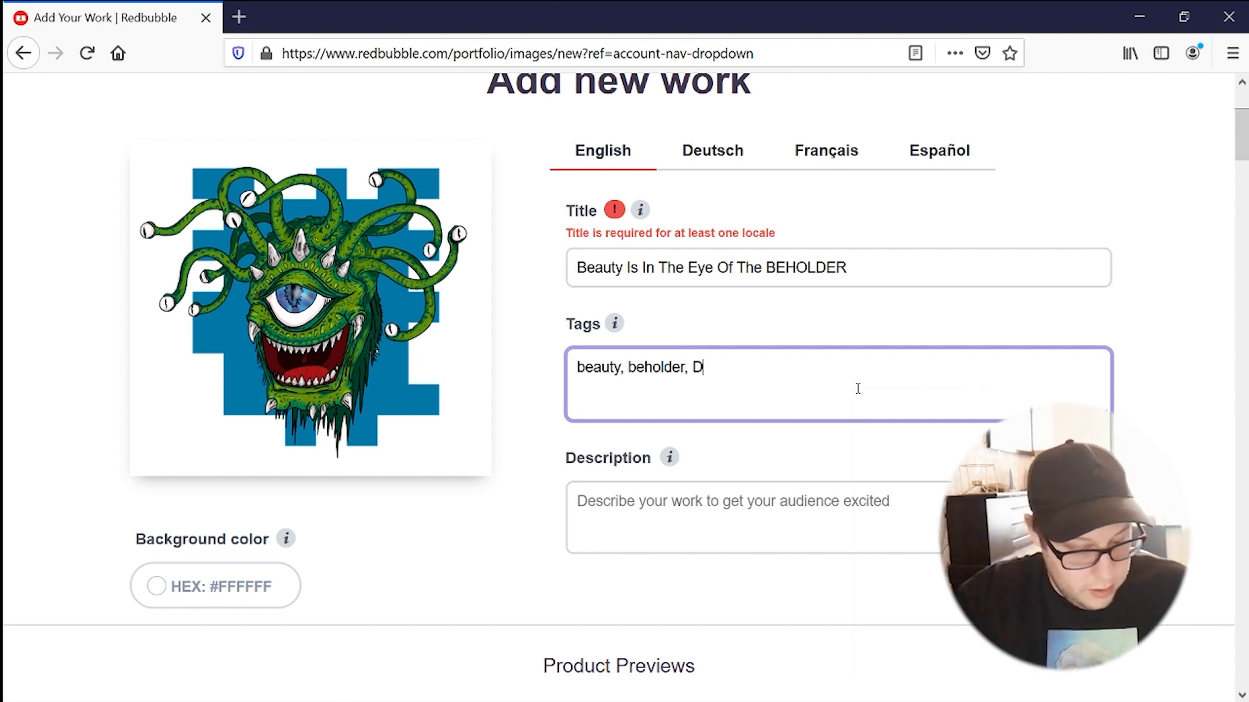
pyautogui.write('&D')
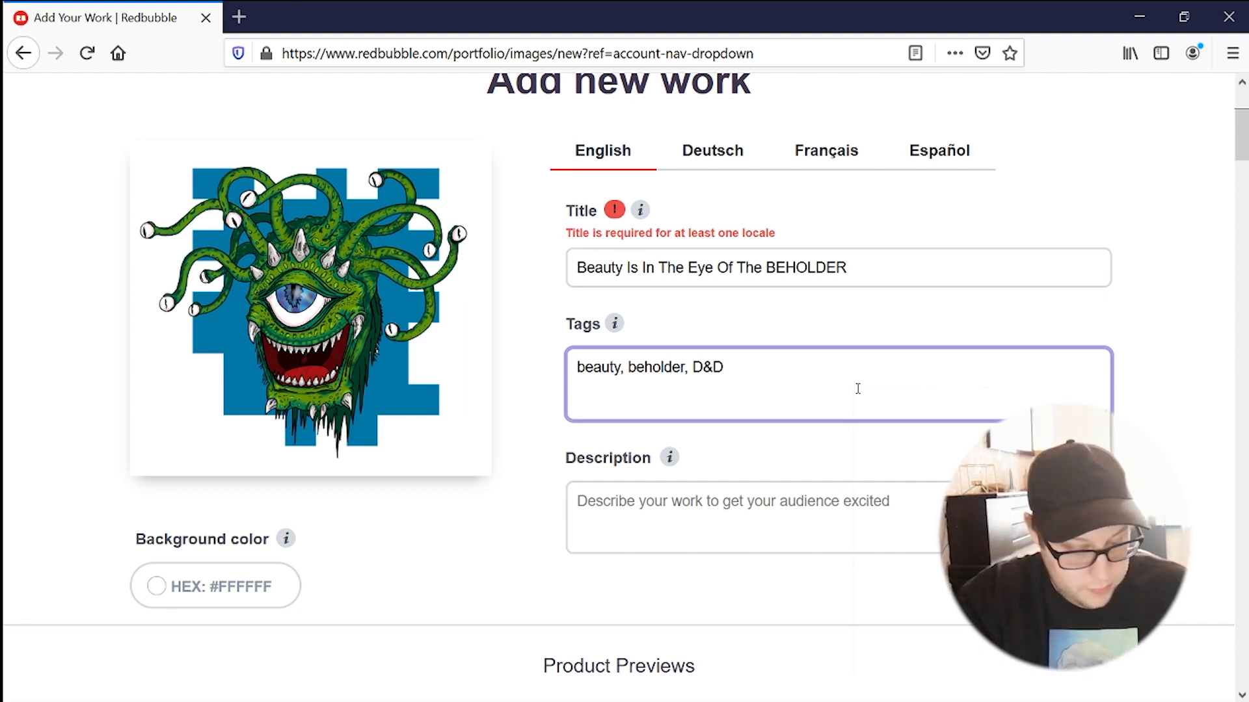
pyautogui.write(', dunge')
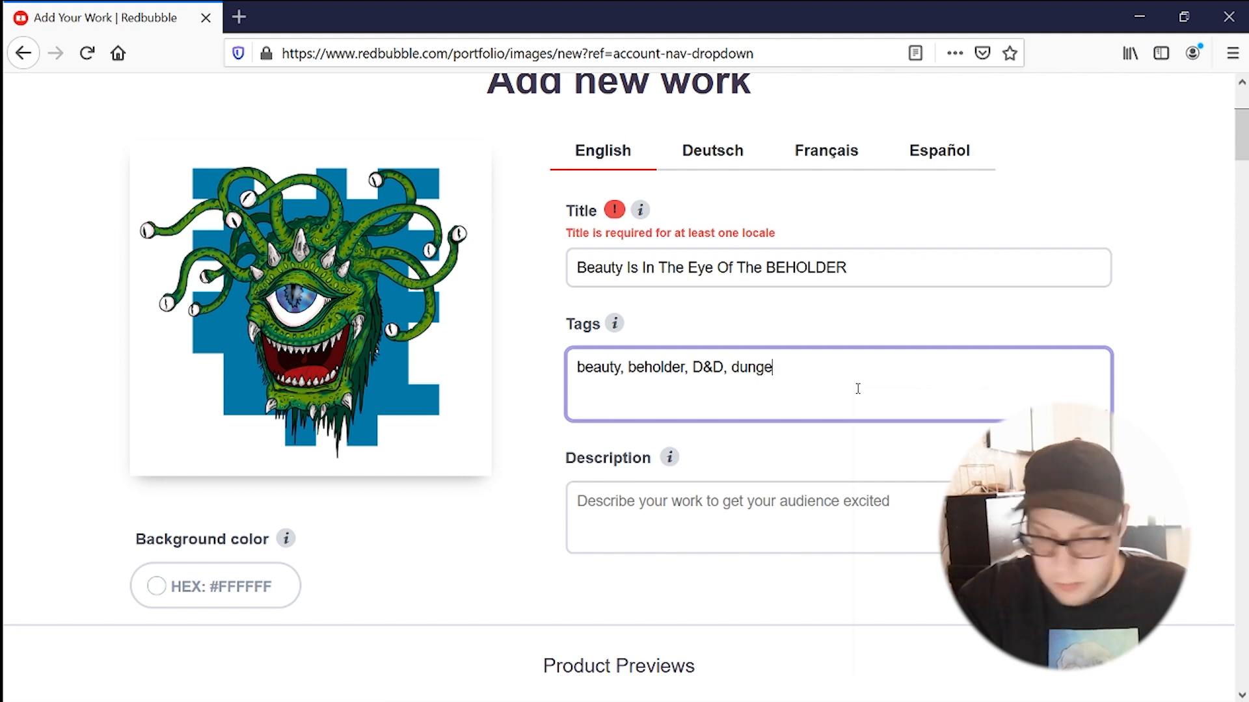
pyautogui.write('ons and ')
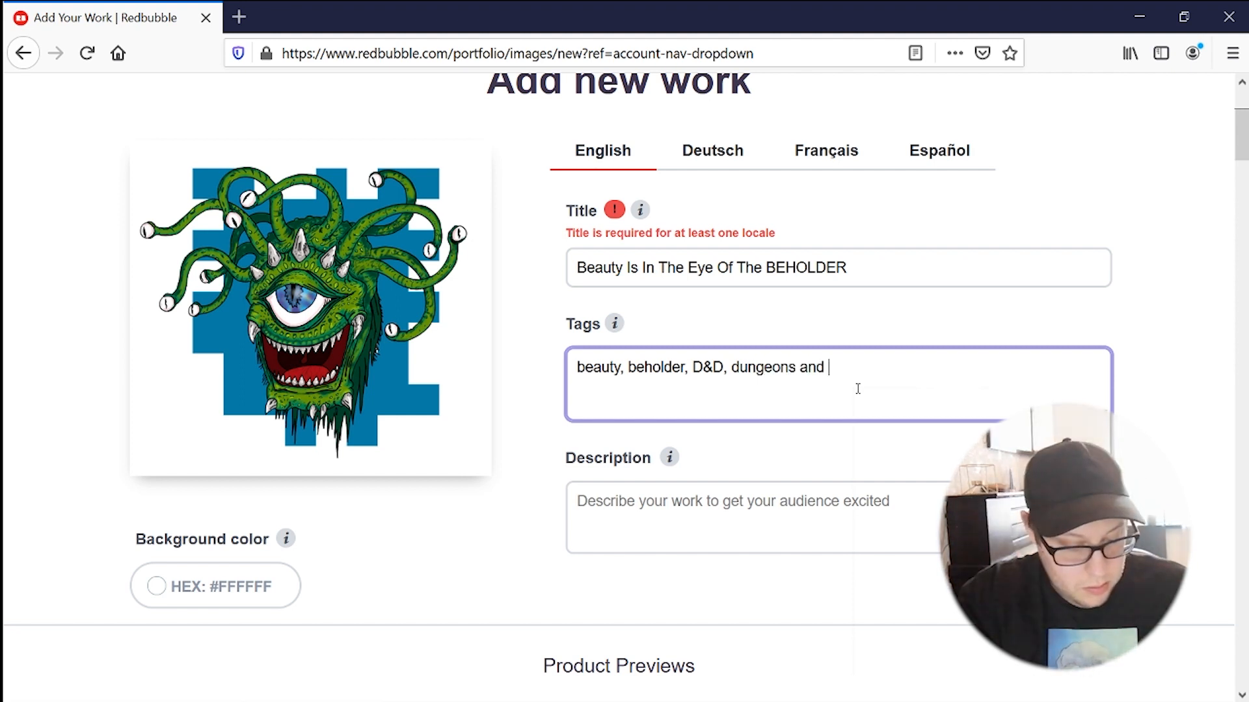
pyautogui.write('dragons, ')
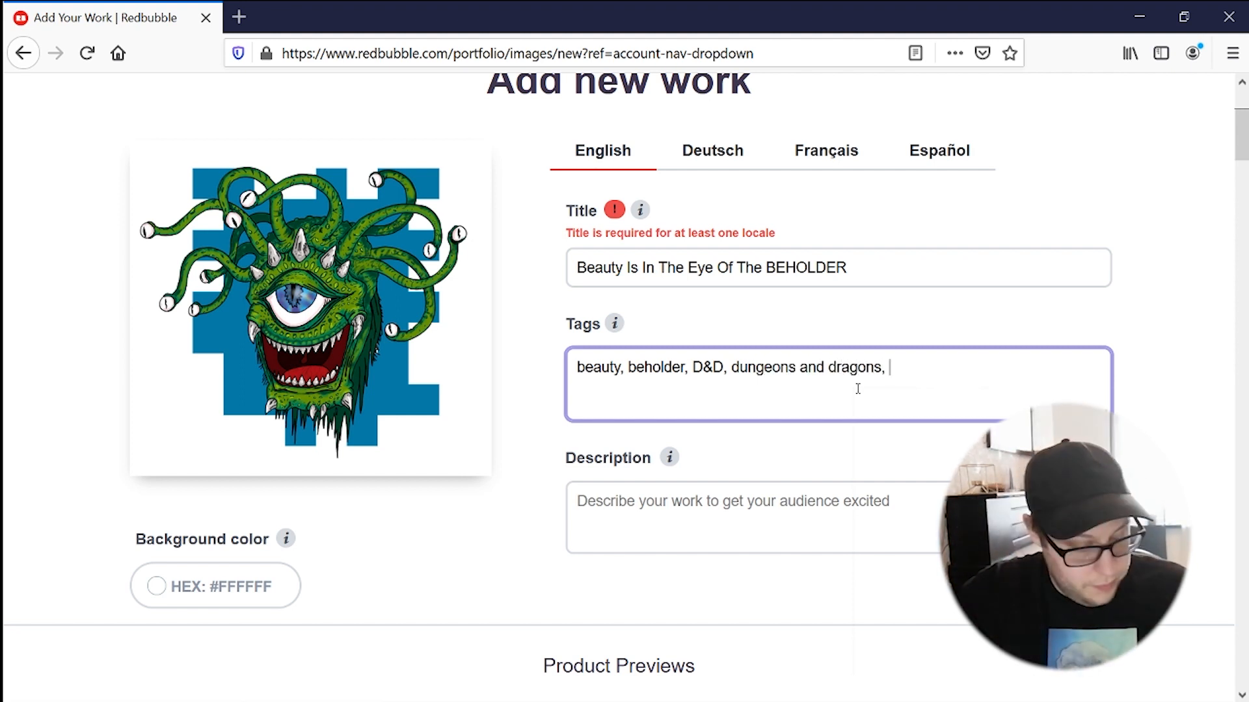
pyautogui.write('Mys')
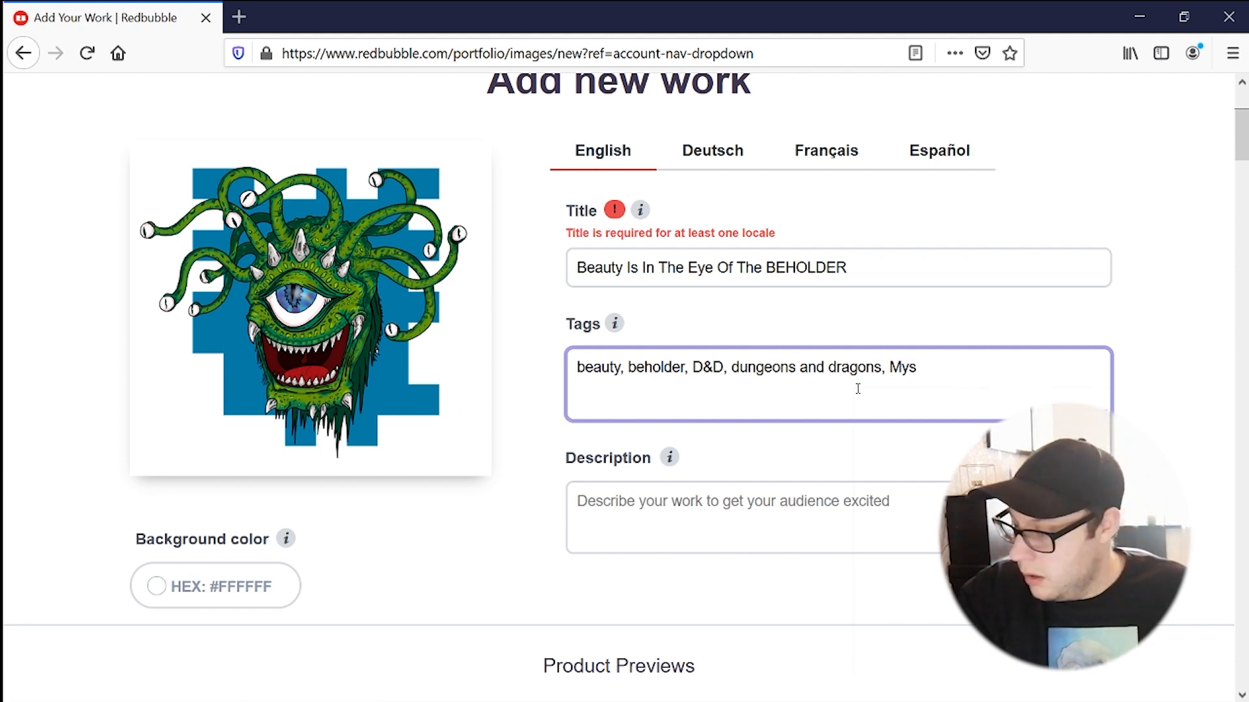
pyautogui.write('tical, Myth')
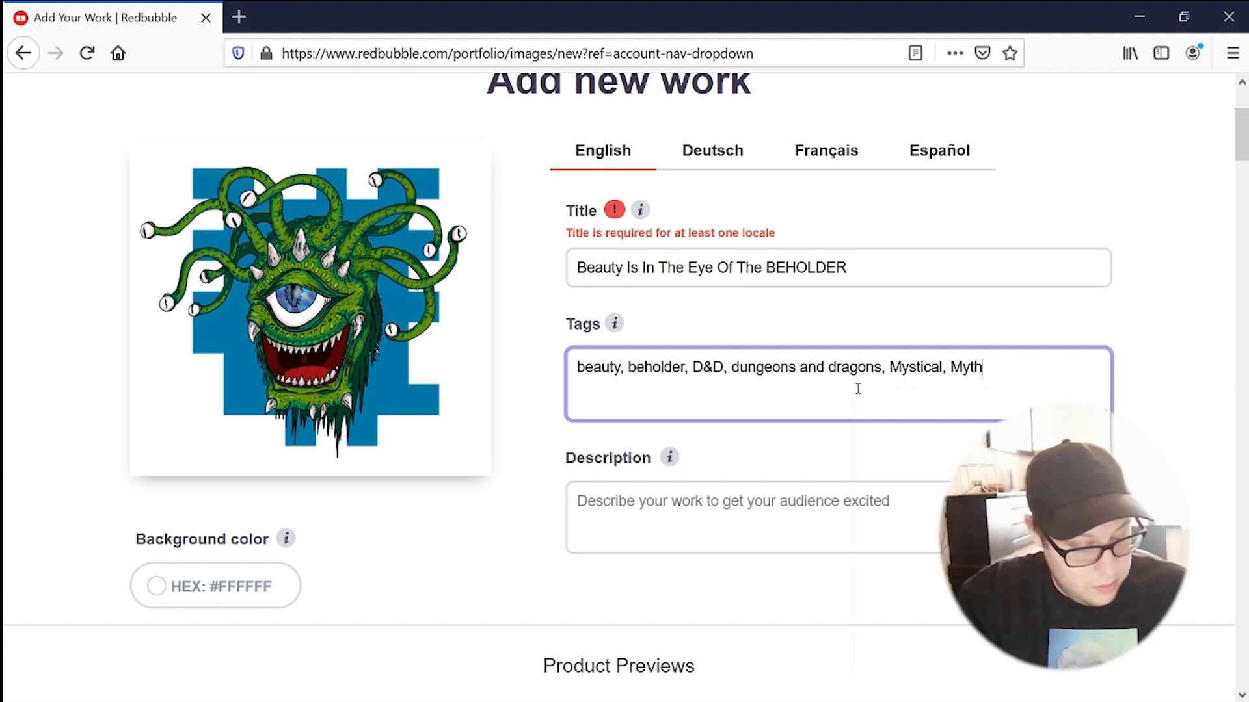
pyautogui.write(', Adventure')
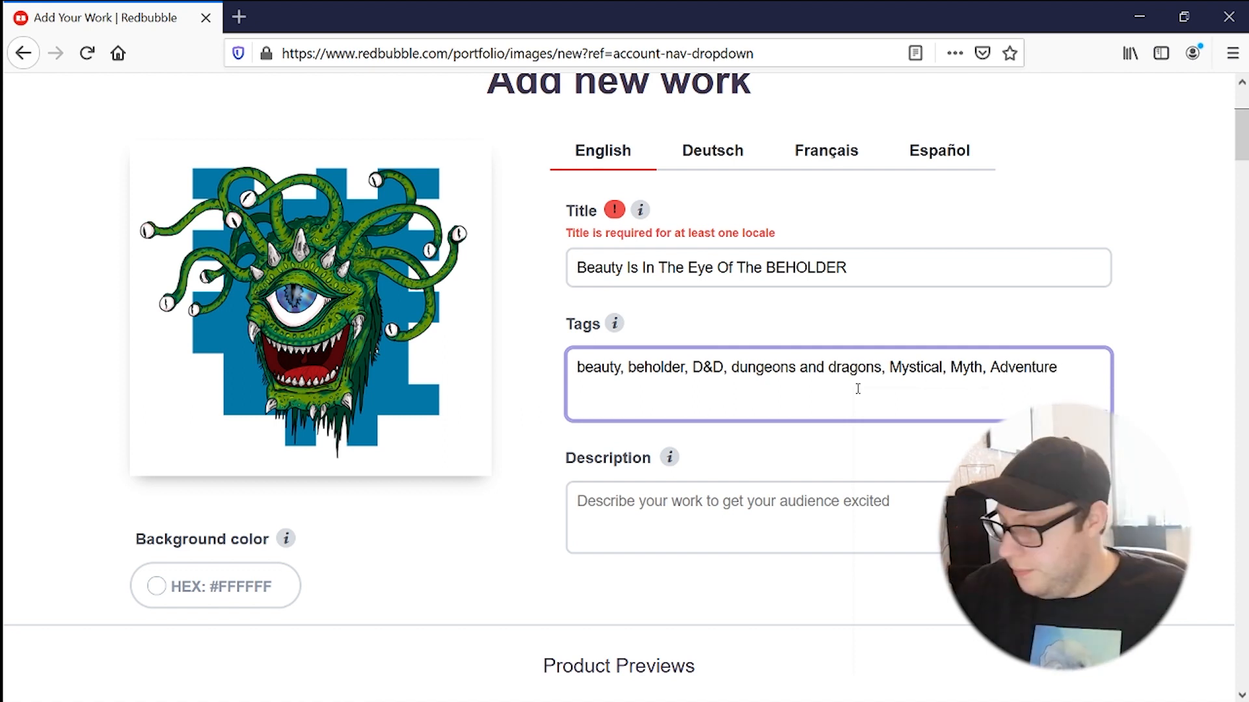
# Describe the work as "This Here is the mighty beholder. Here him ROAR.".
pyautogui.scroll(-2, 870, 432)
pyautogui.click(936, 426)
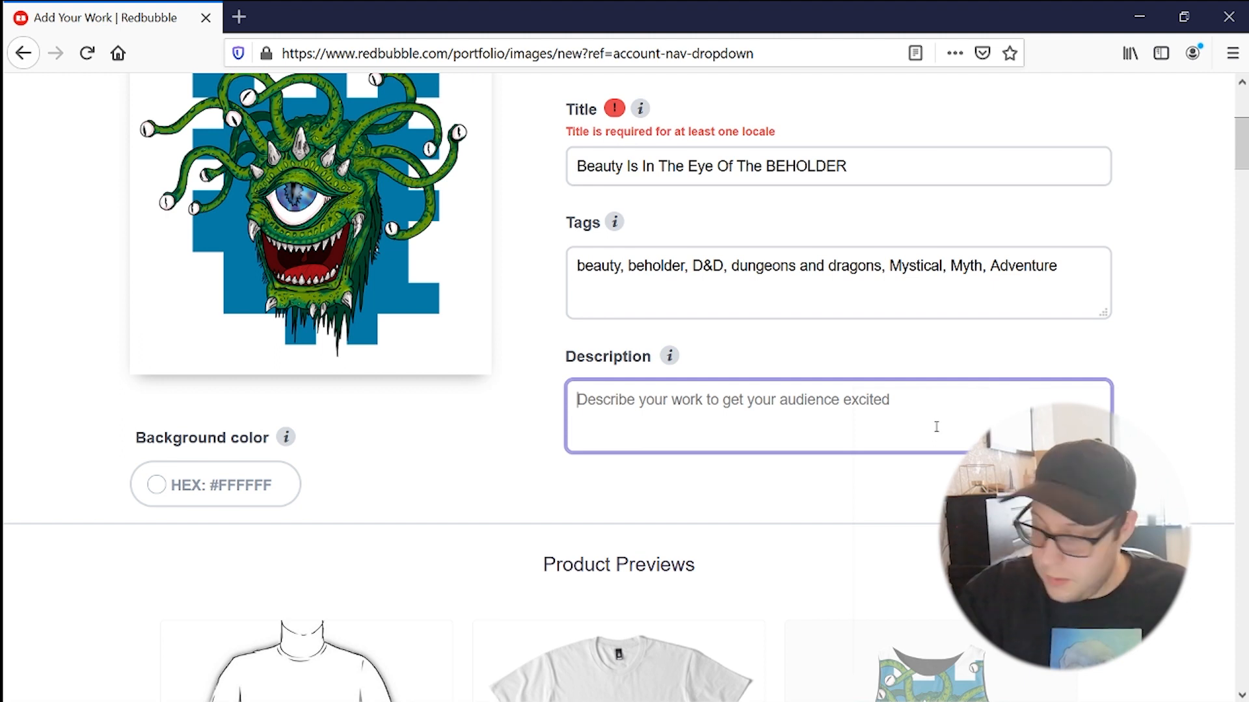
pyautogui.write('This ')
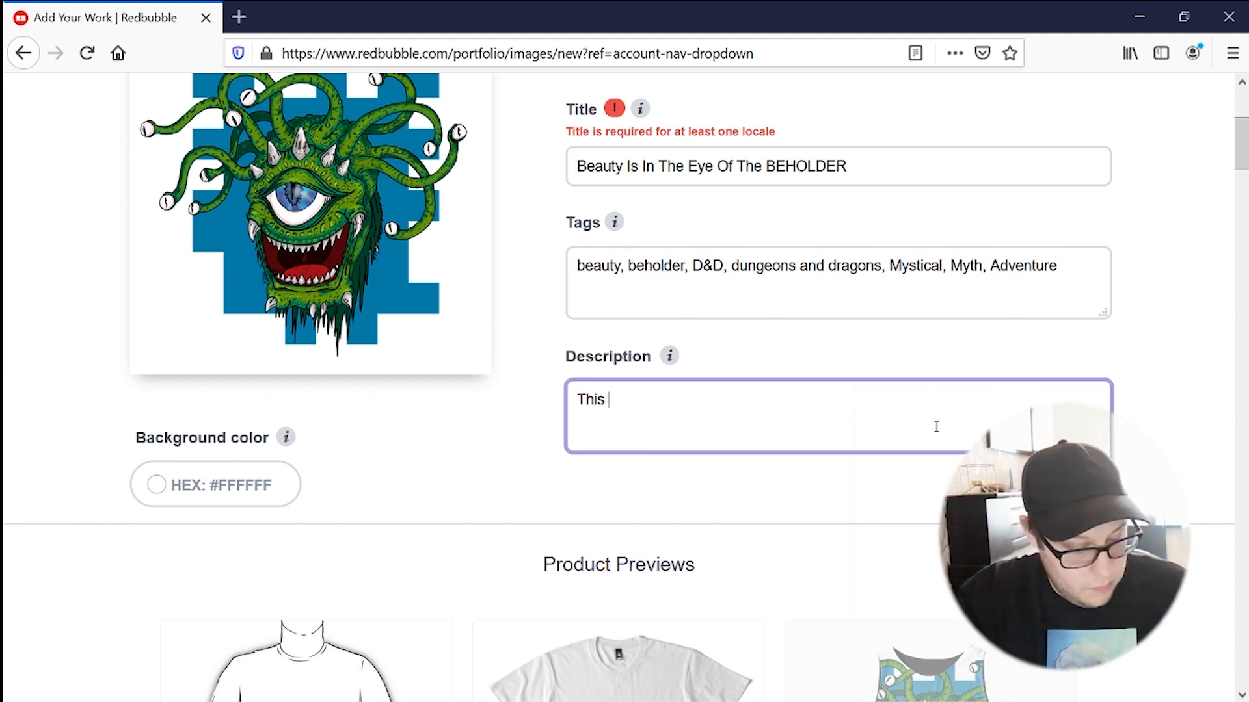
pyautogui.write('Here ')
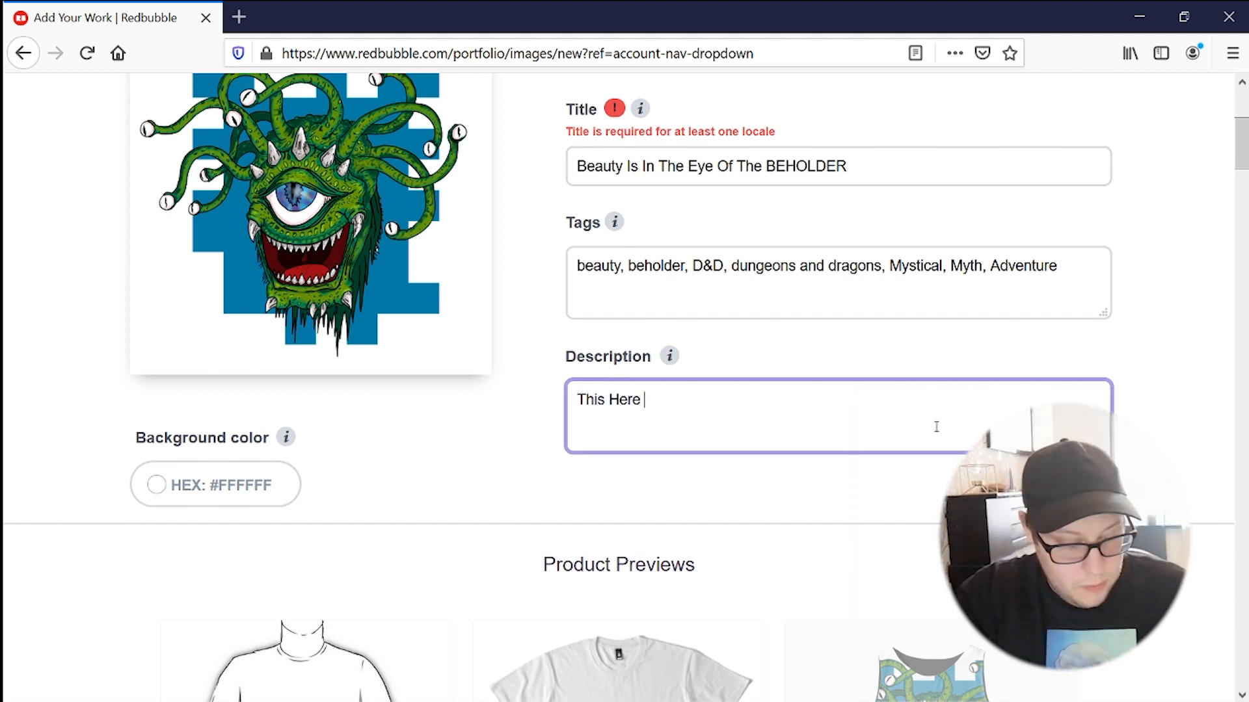
pyautogui.write('is The')
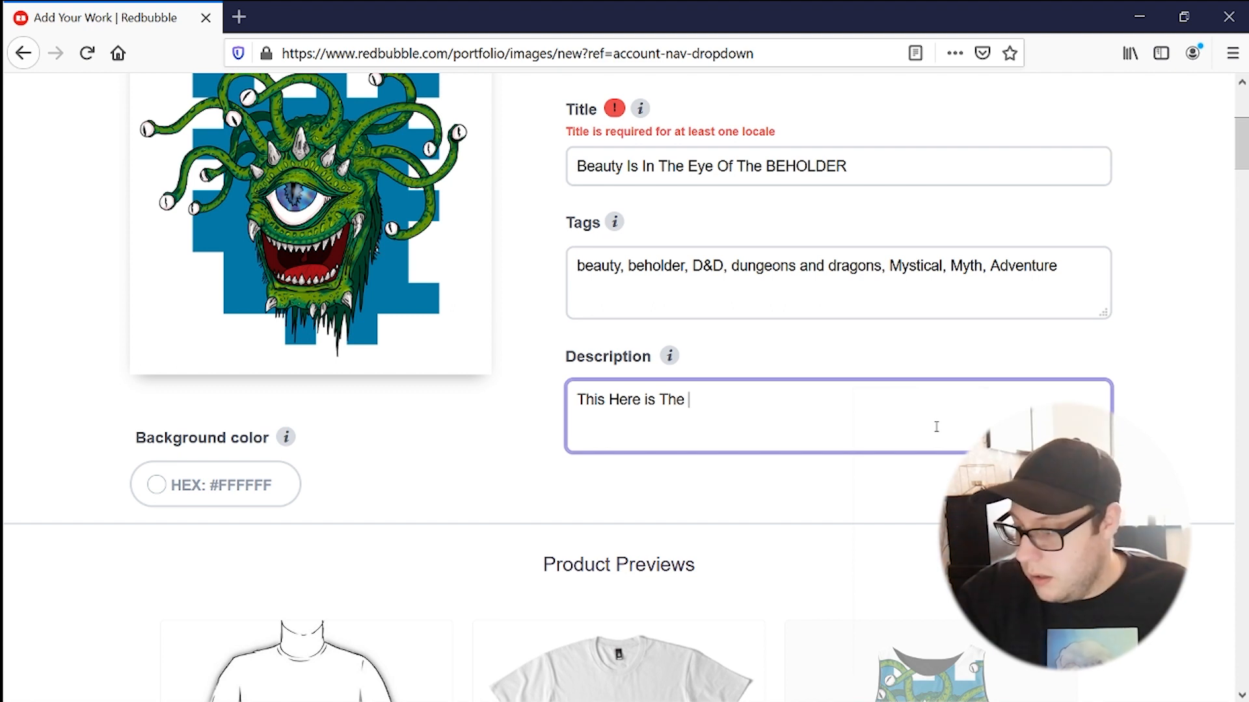
pyautogui.press('BackSpace')
pyautogui.press('BackSpace')
pyautogui.press('BackSpace')
pyautogui.write('the mighty beholder')
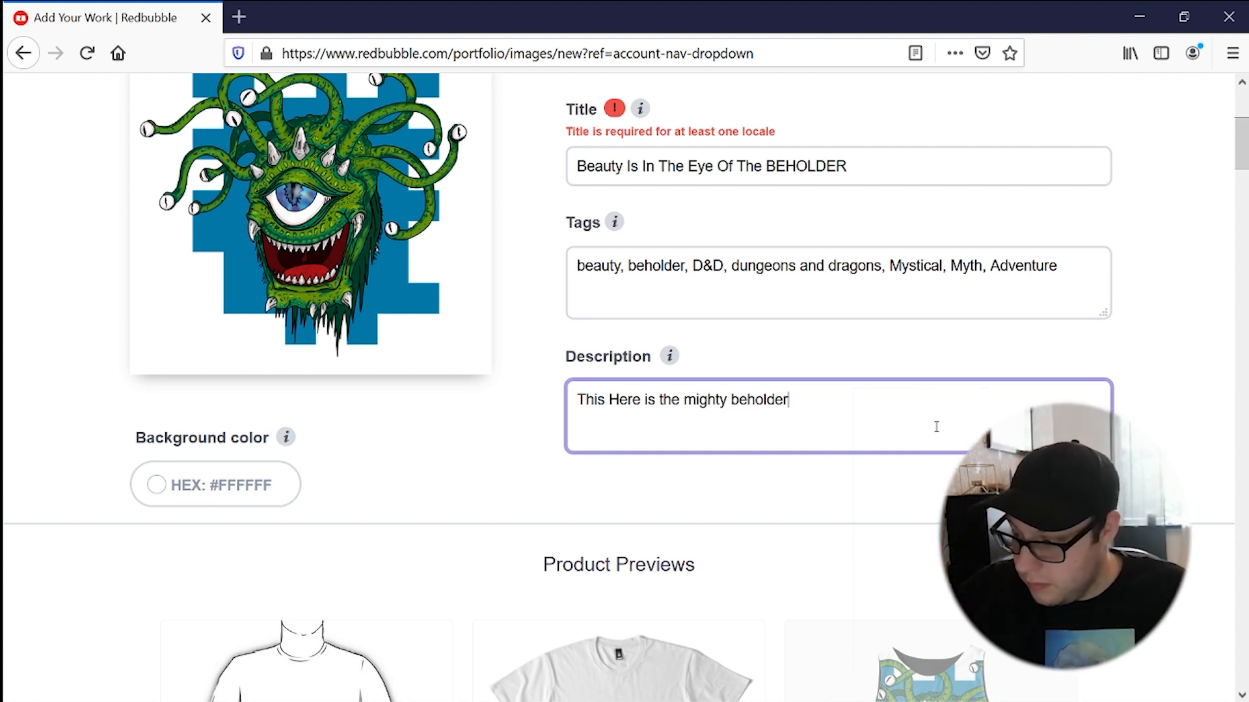
pyautogui.write('. Here ')
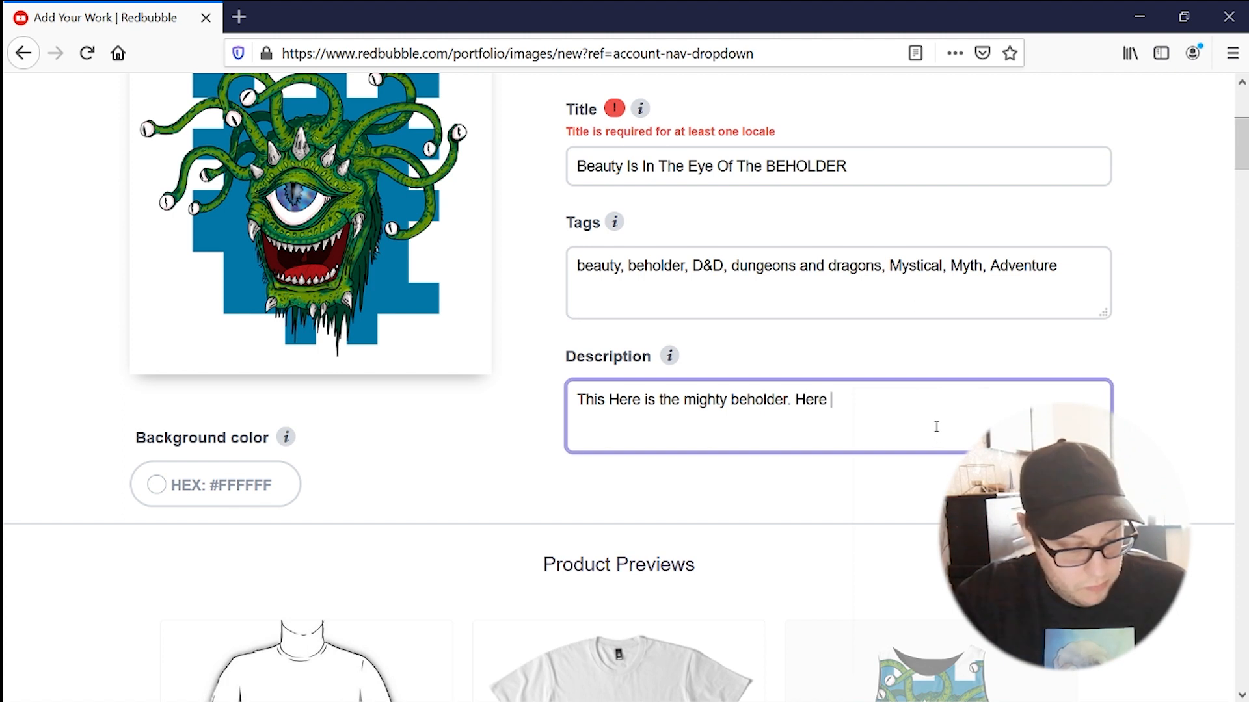
pyautogui.write('him ROAR')
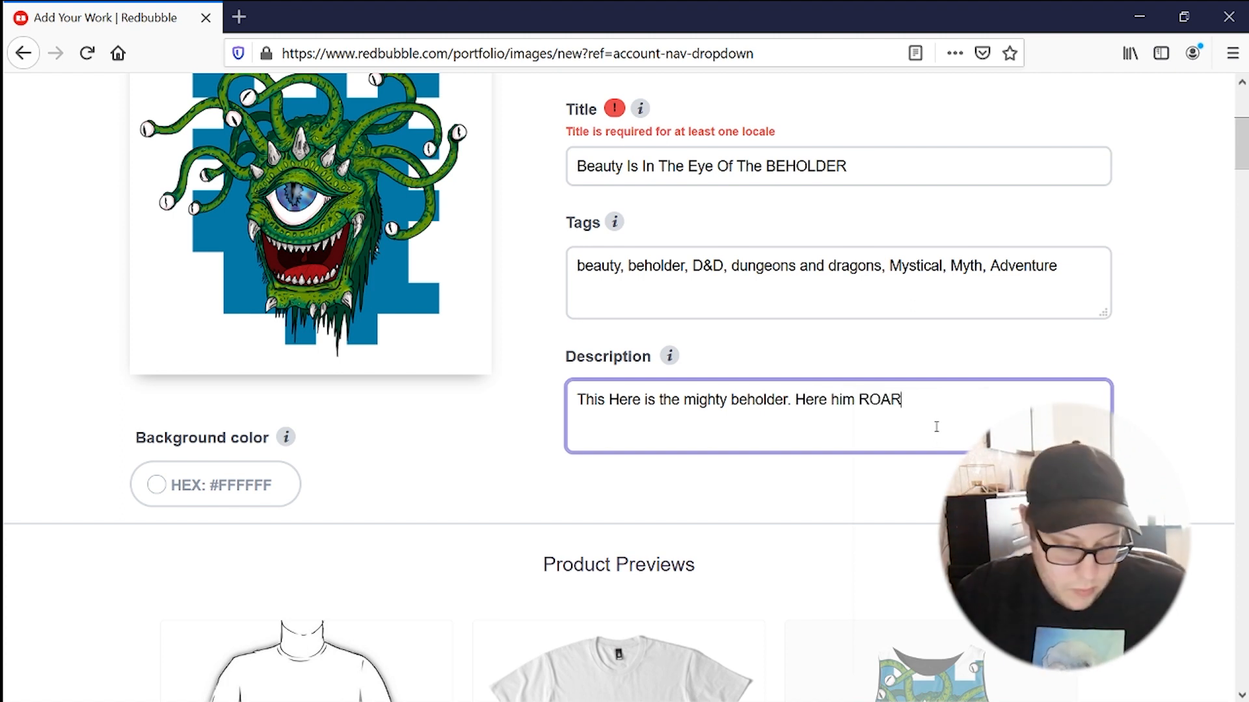
pyautogui.write('.')
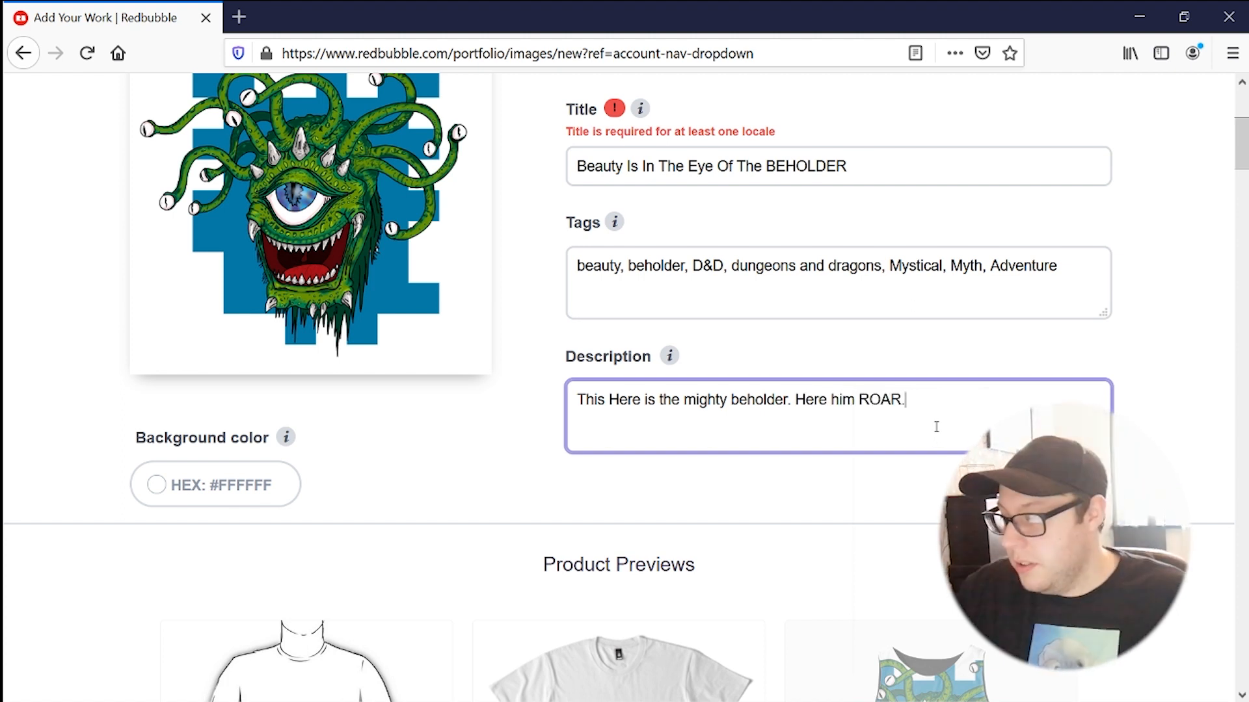
# Open Standard Print Clothing for editing, set the design's size on the product to 55% and move it higher in the print area.
pyautogui.scroll(-5, 688, 471)
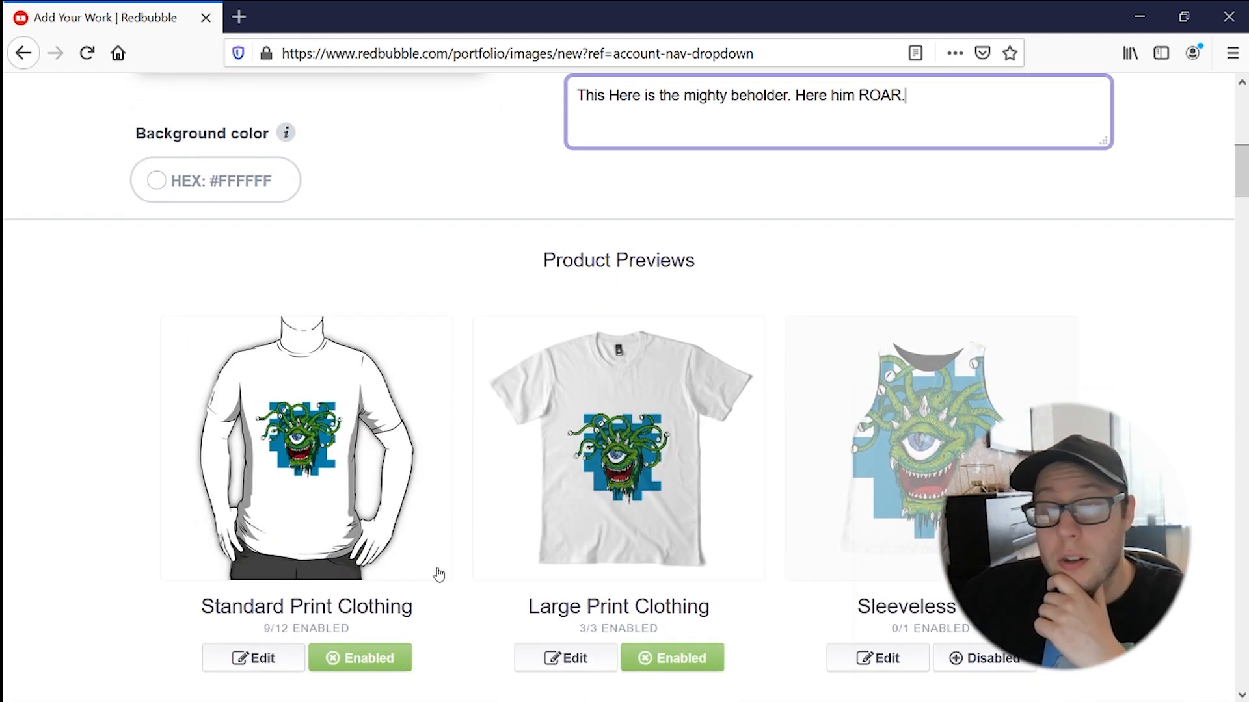
pyautogui.scroll(-2, 333, 419)
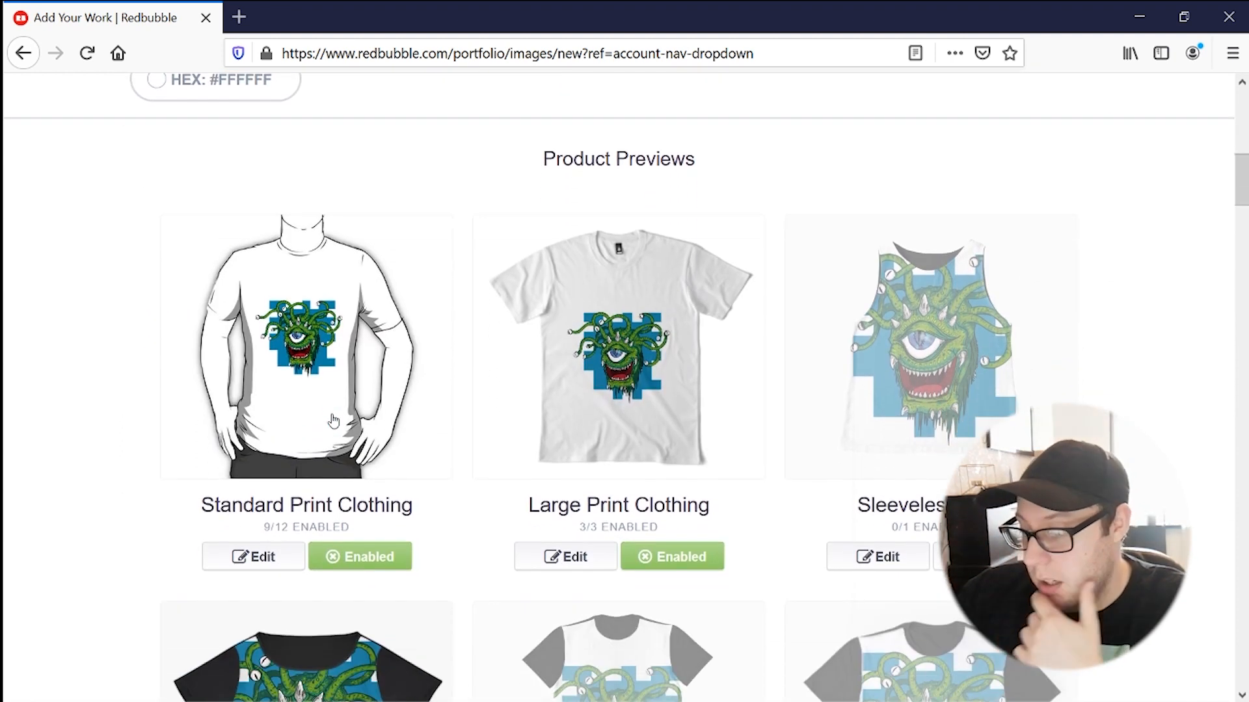
pyautogui.scroll(-12, 339, 468)
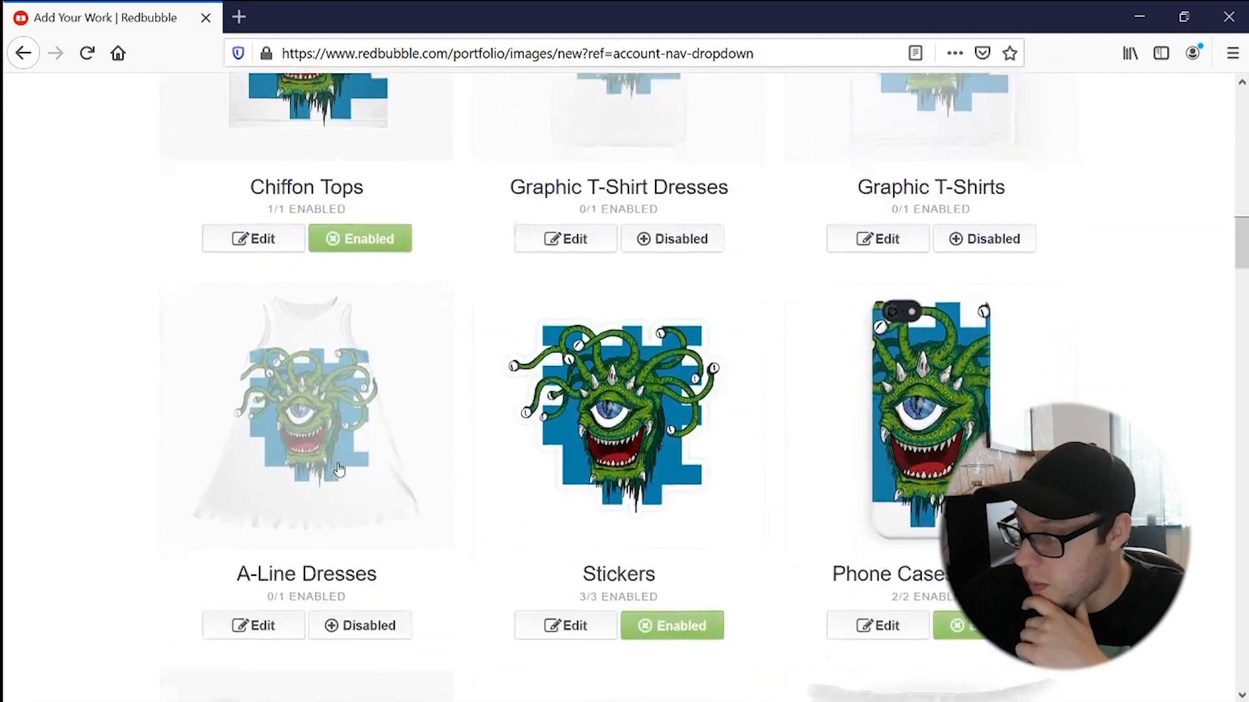
pyautogui.scroll(11, 331, 489)
pyautogui.scroll(3, 331, 494)
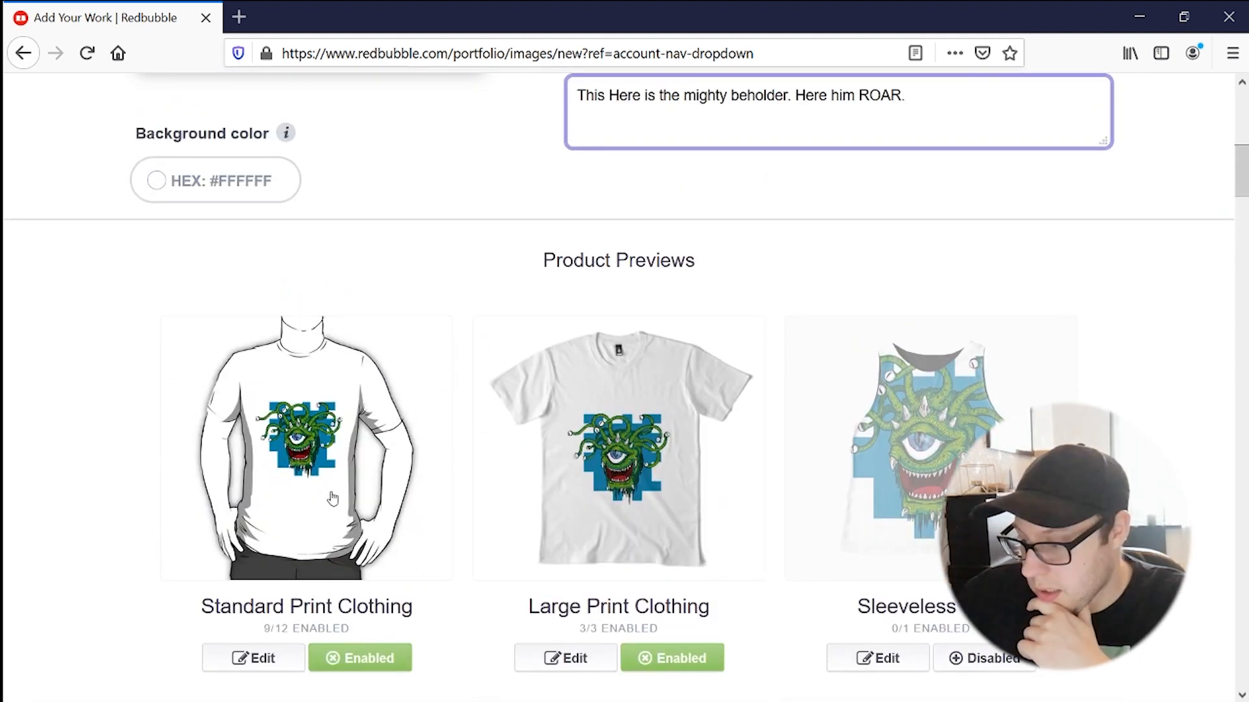
pyautogui.scroll(-2, 330, 501)
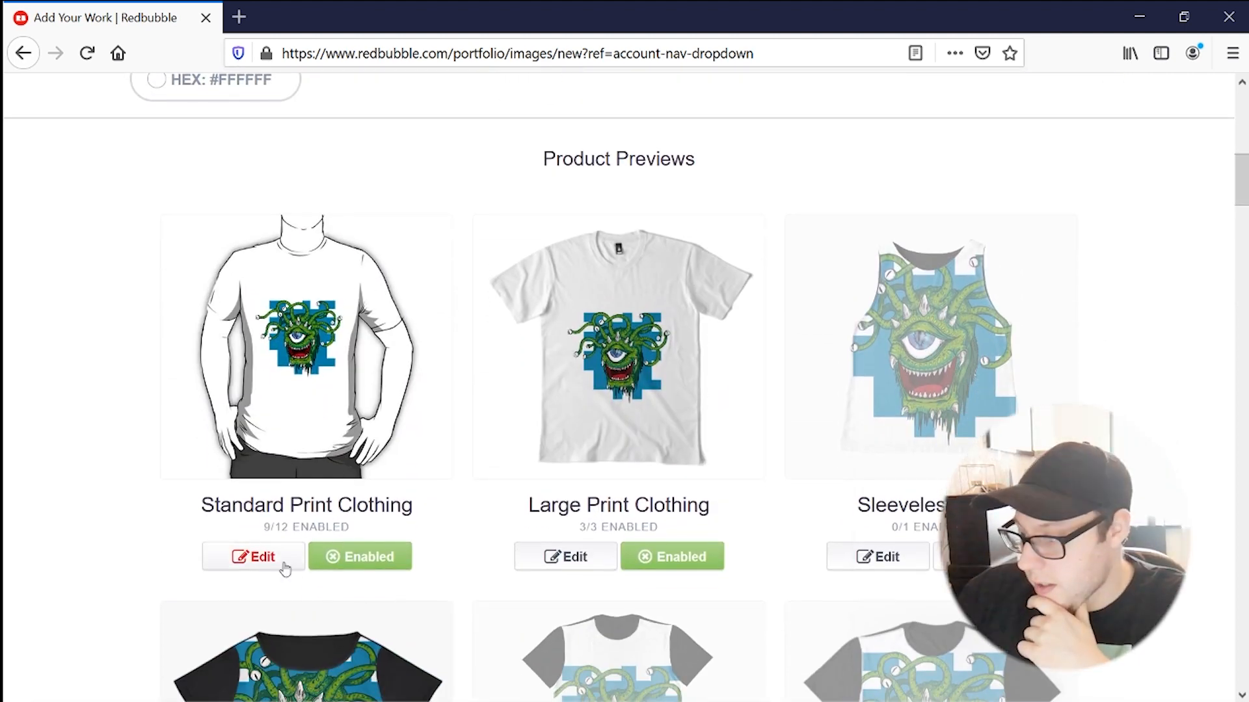
pyautogui.click(247, 557)
pyautogui.scroll(-2, 455, 505)
pyautogui.scroll(-5, 492, 470)
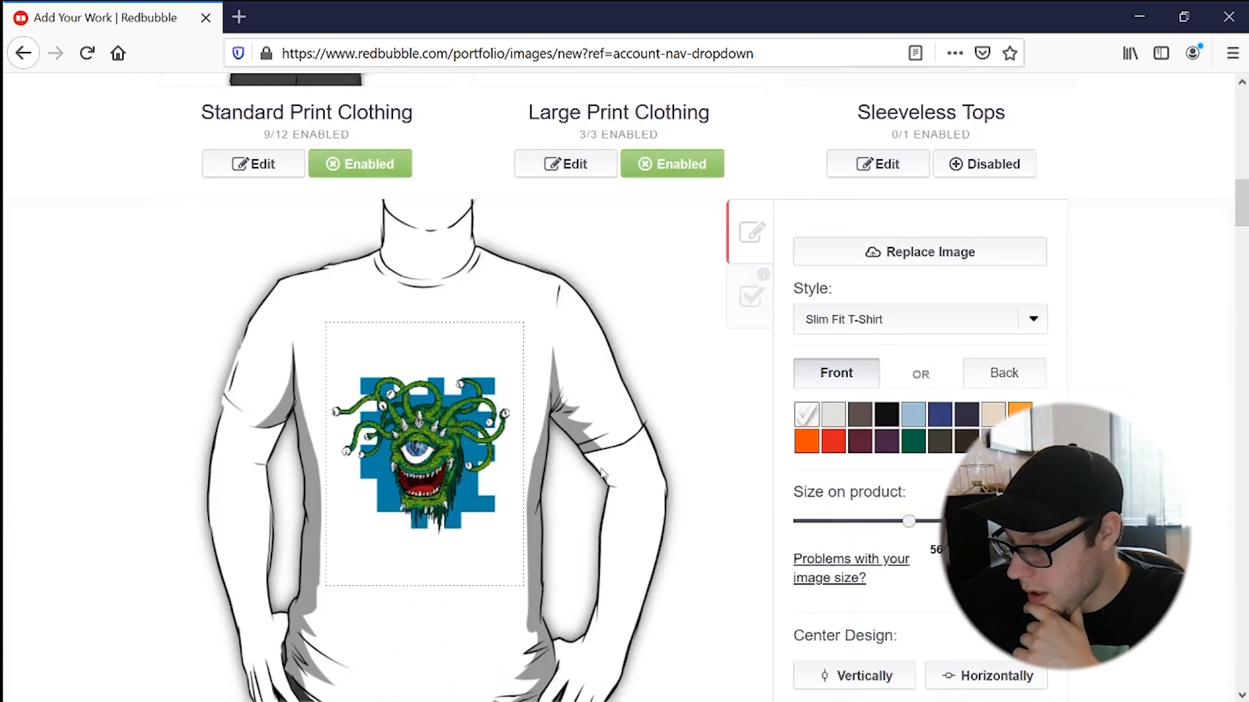
pyautogui.moveTo(910, 477)
pyautogui.mouseDown()
pyautogui.moveTo(923, 479)
pyautogui.moveTo(907, 477)
pyautogui.mouseUp()
pyautogui.moveTo(453, 406); pyautogui.dragTo(450, 385)
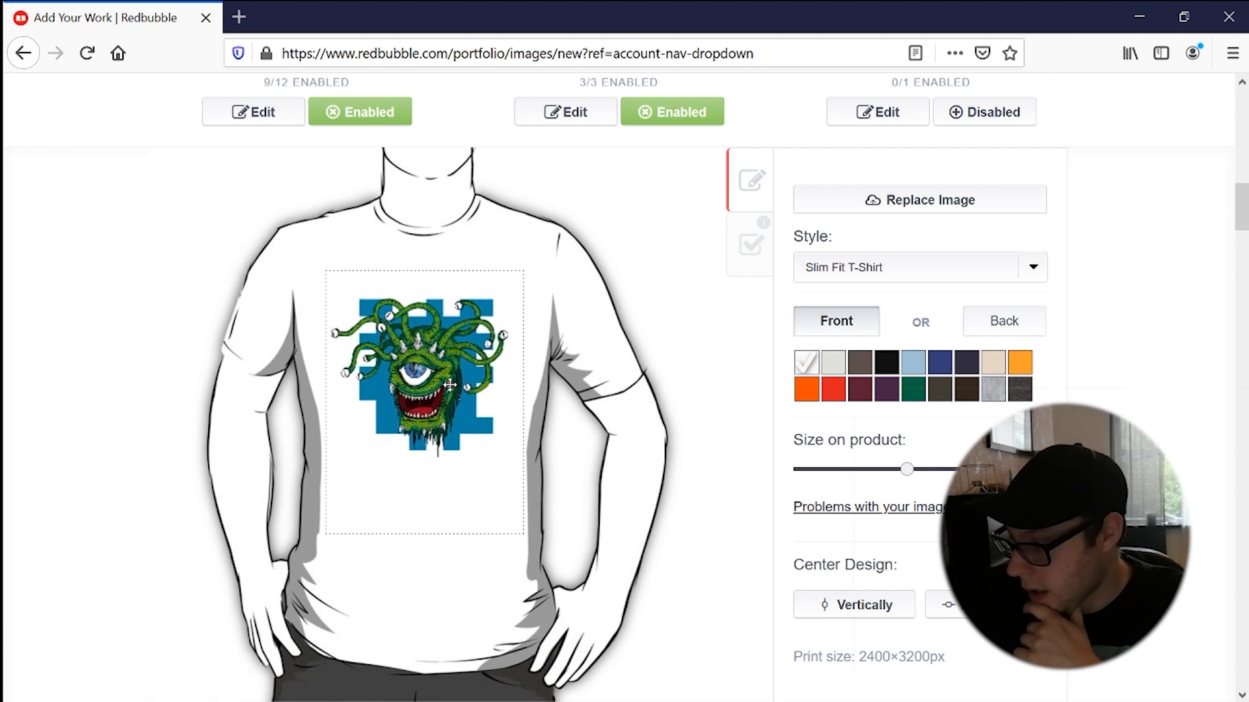
# Compare several colors for the Slim Fit T-Shirt, choose the dark charcoal heather and apply the changes.
pyautogui.click(1018, 390)
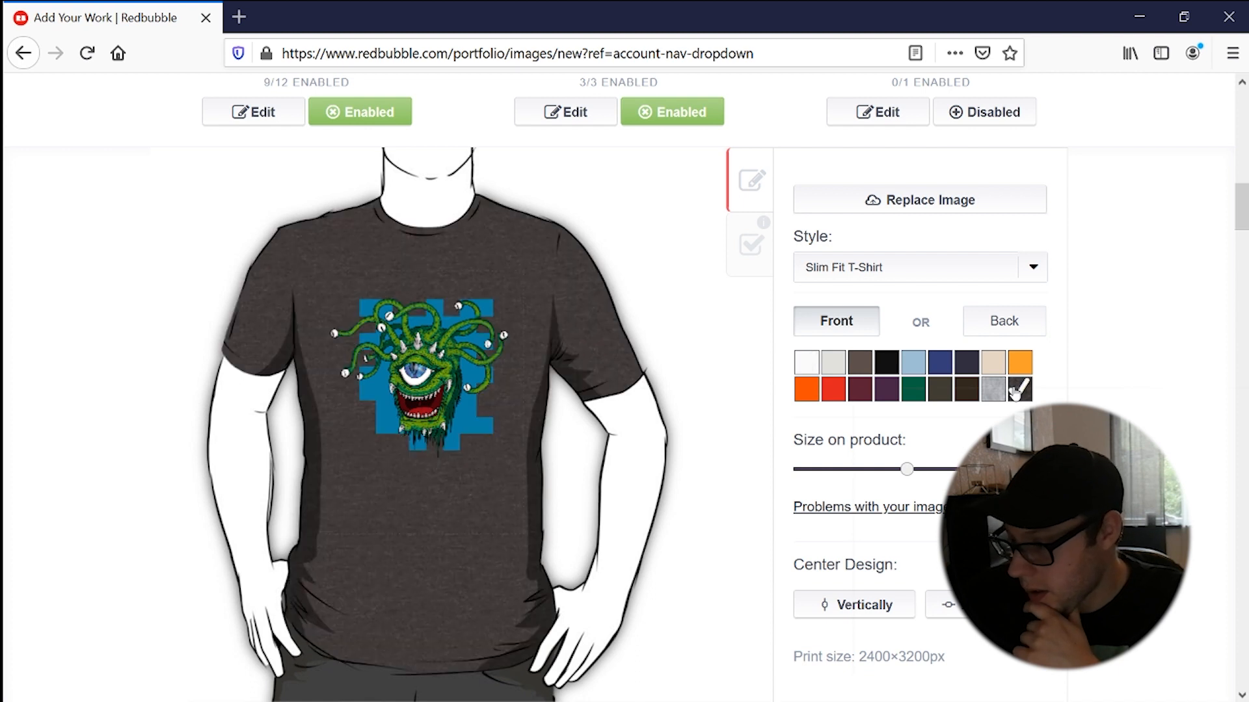
pyautogui.click(886, 363)
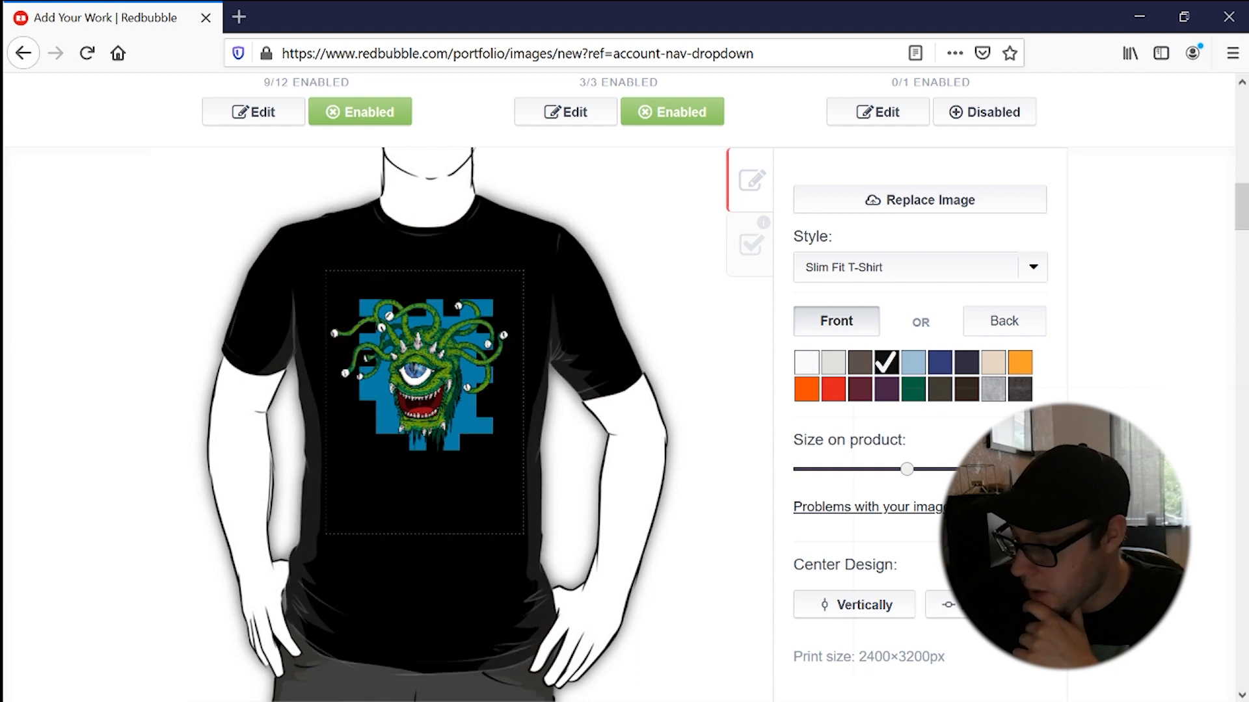
pyautogui.click(886, 390)
pyautogui.click(913, 390)
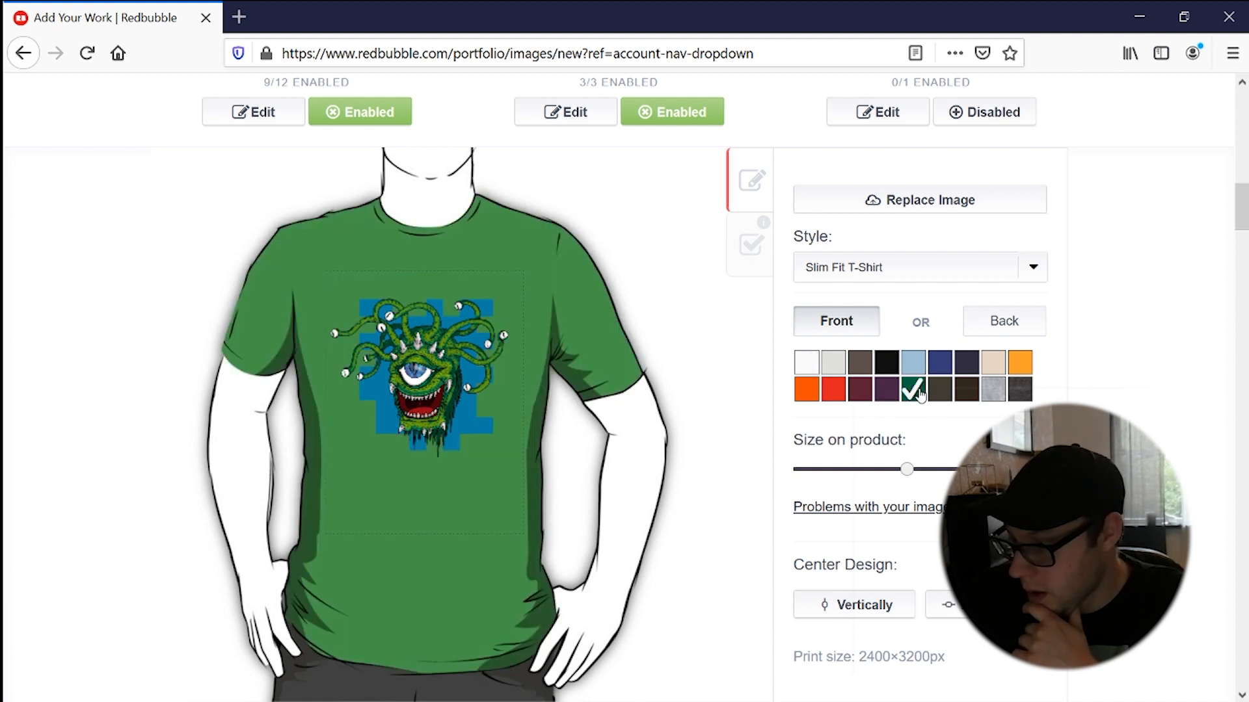
pyautogui.click(1018, 362)
pyautogui.click(886, 362)
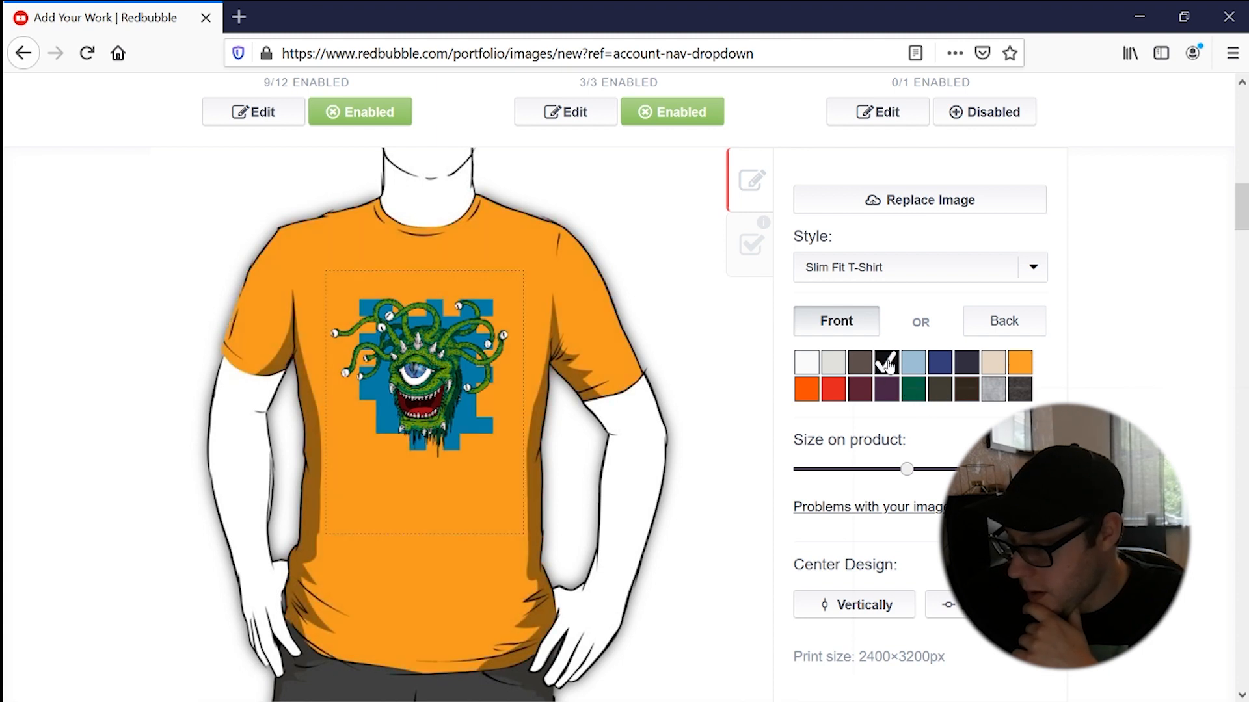
pyautogui.click(969, 392)
pyautogui.click(1016, 393)
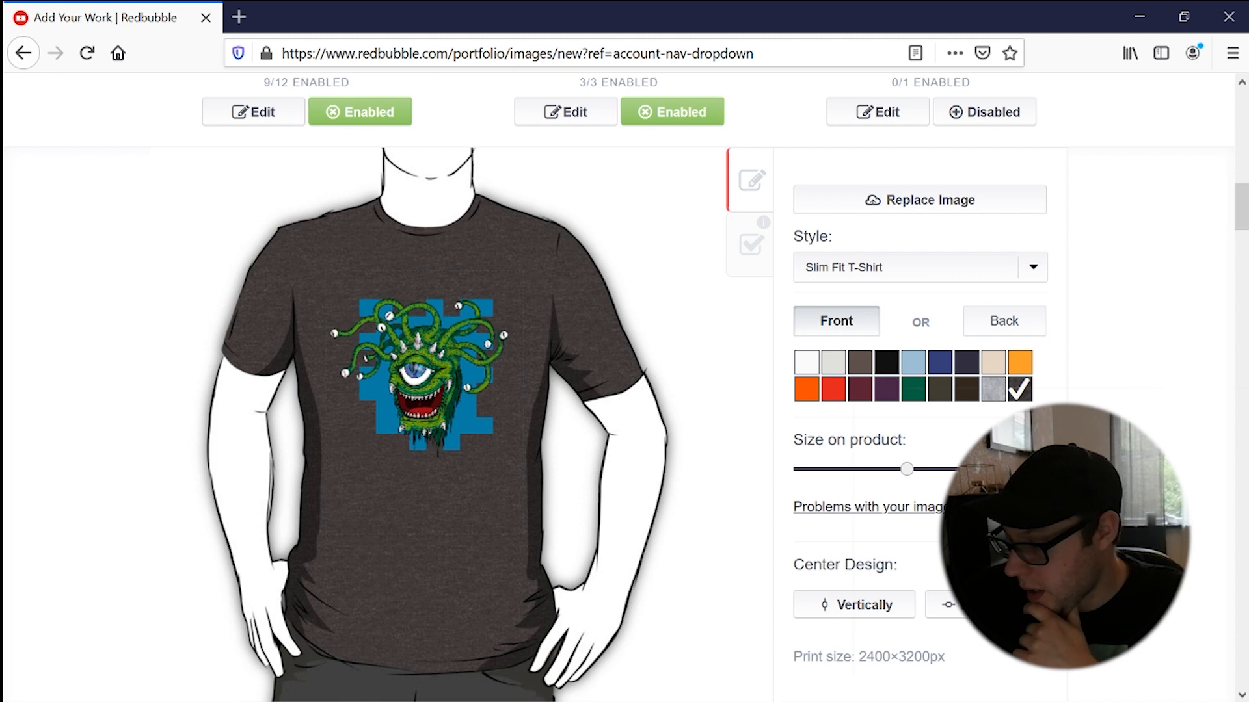
pyautogui.scroll(-5, 625, 390)
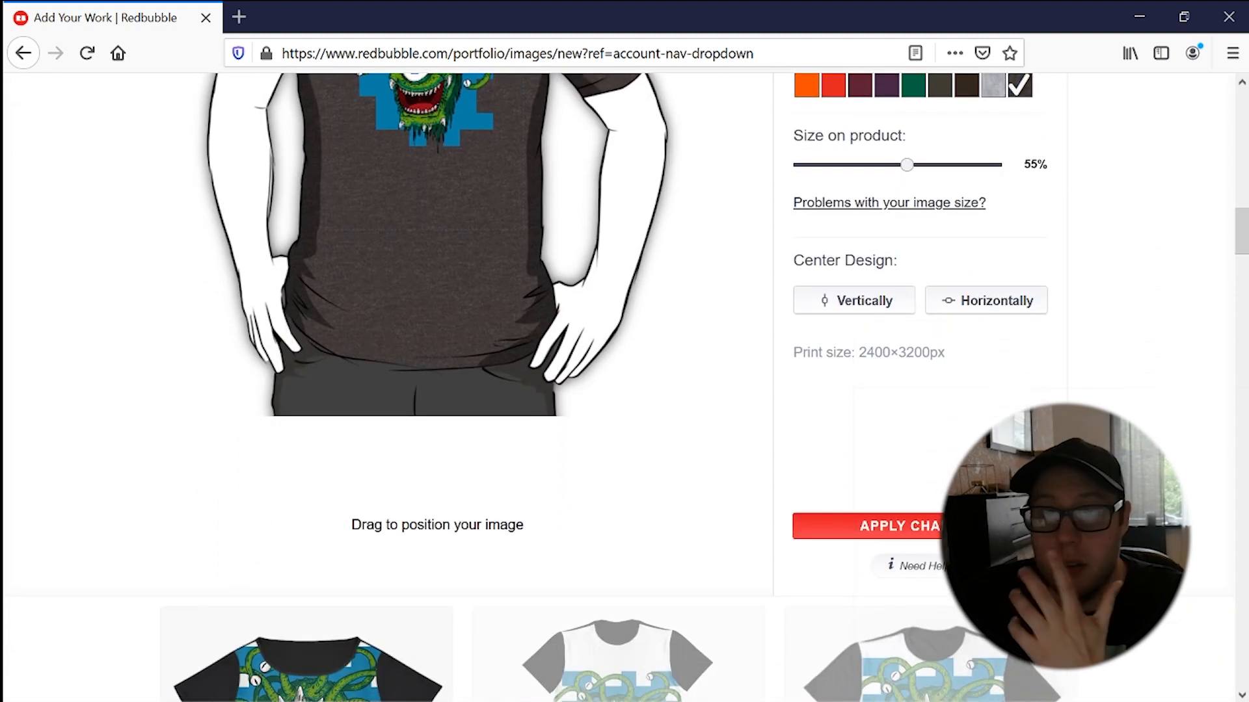
pyautogui.scroll(-10, 624, 390)
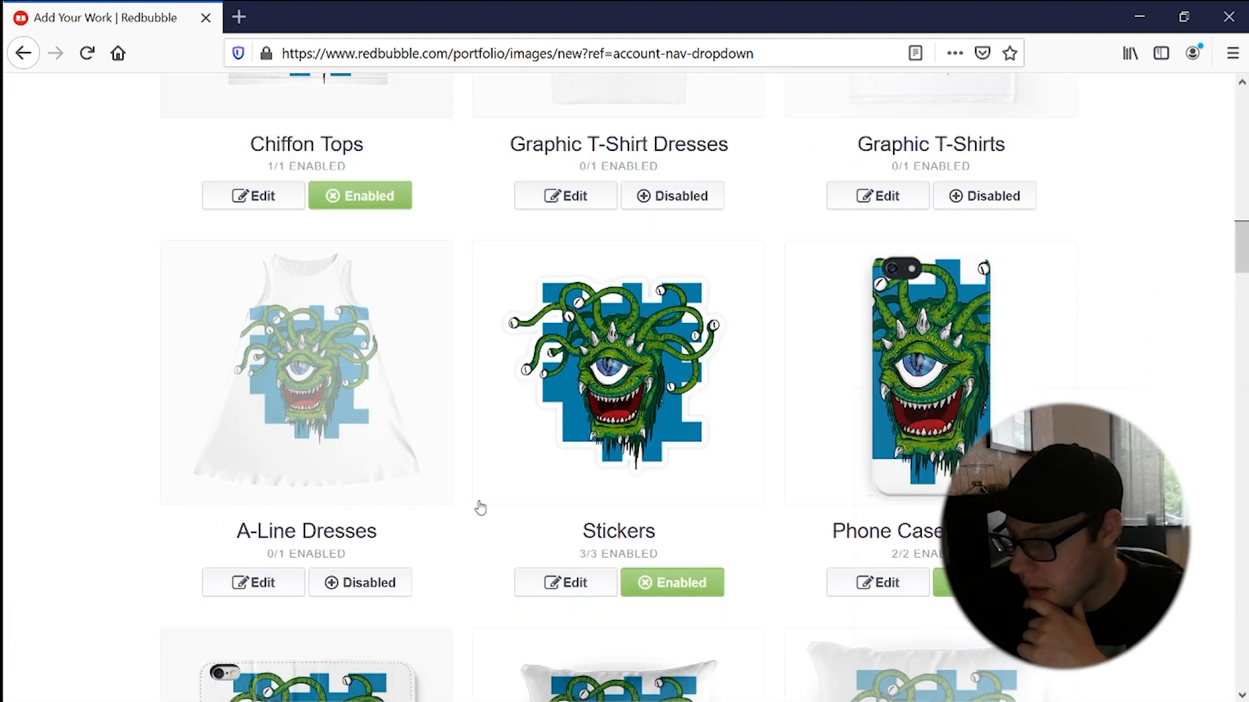
# Edit Large Print Clothing: move the design higher on the Premium T-Shirt, set the default color to dark grey and apply the changes.
pyautogui.scroll(10, 480, 508)
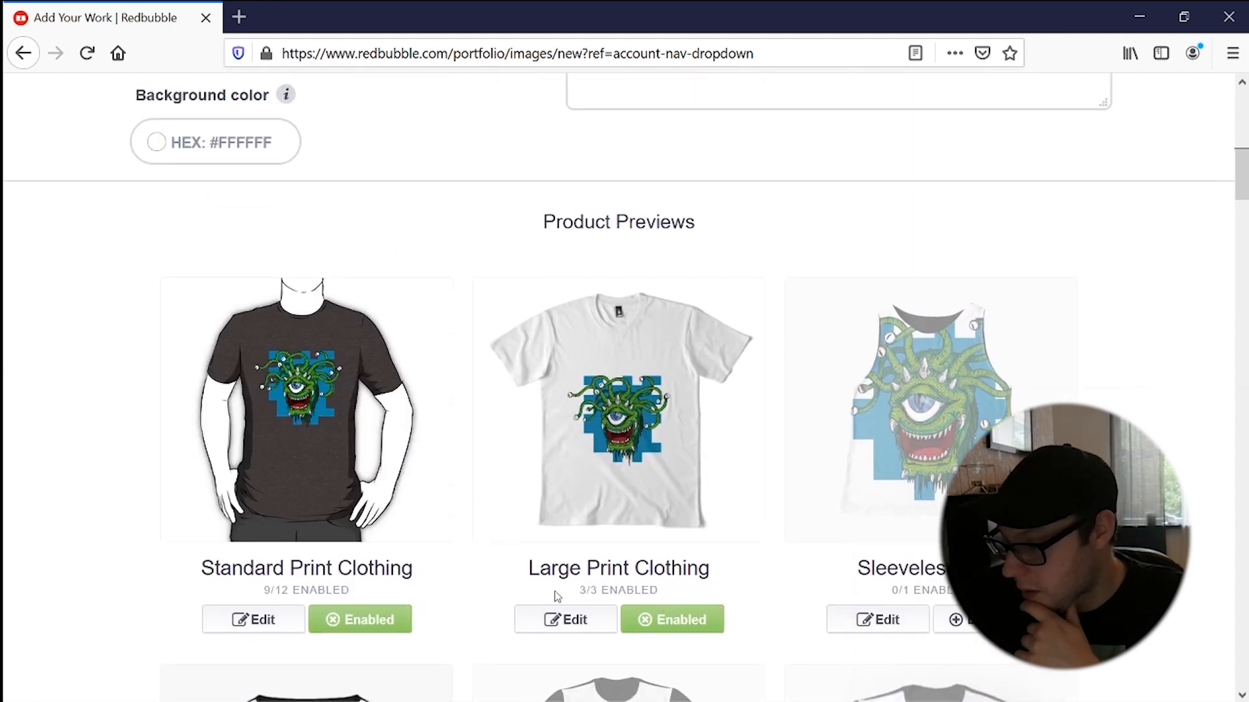
pyautogui.click(592, 624)
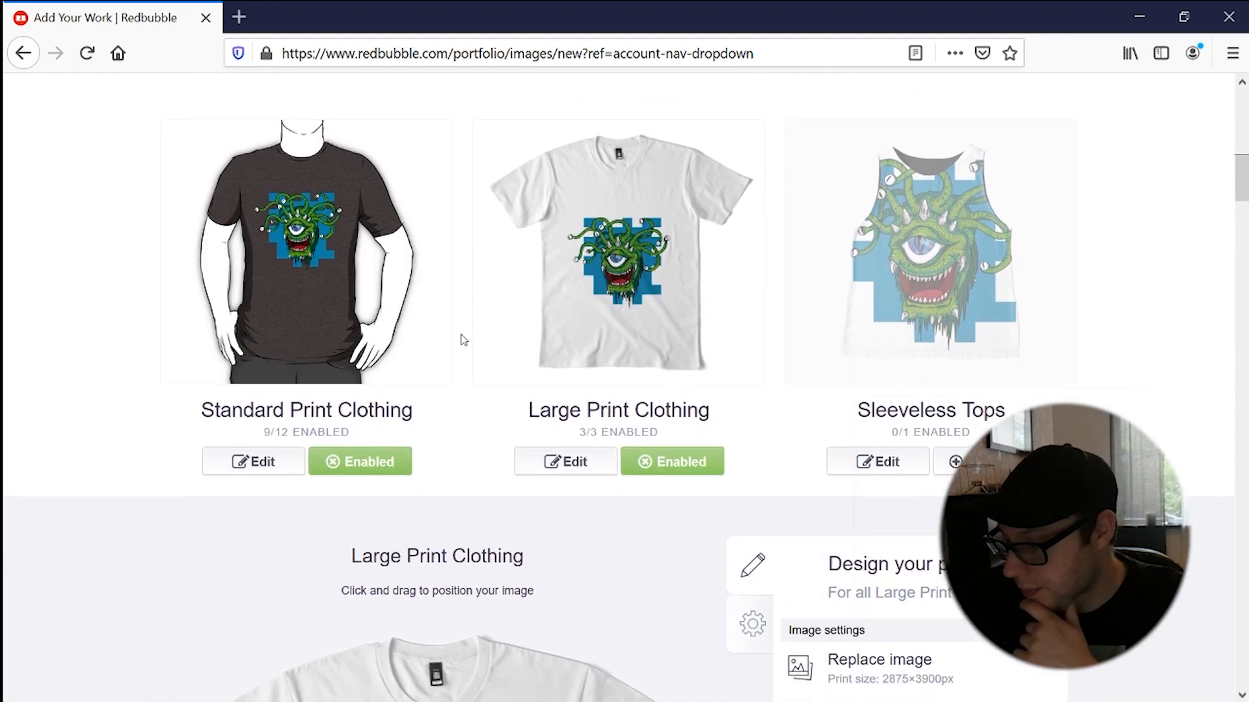
pyautogui.scroll(-8, 579, 416)
pyautogui.moveTo(458, 349); pyautogui.dragTo(457, 312)
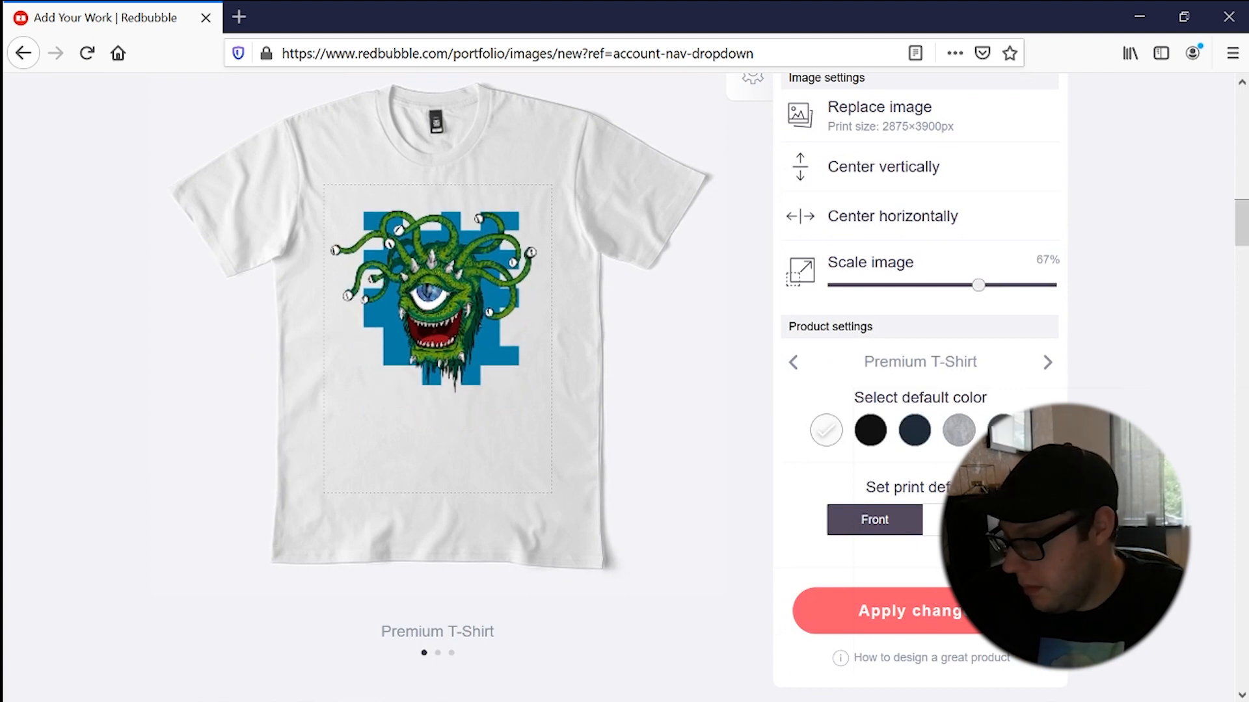
pyautogui.click(1002, 430)
pyautogui.scroll(-1, 923, 599)
pyautogui.click(927, 588)
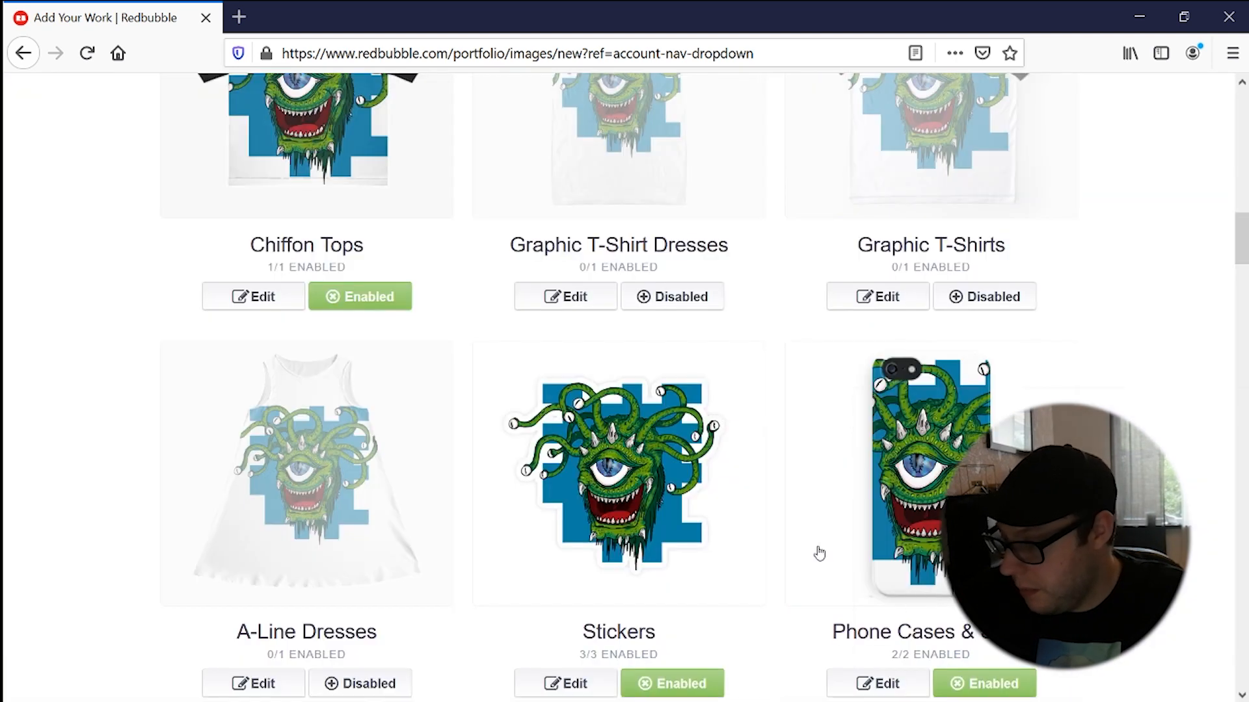
# Review the updated product previews and disable Chiffon Tops.
pyautogui.scroll(9, 739, 483)
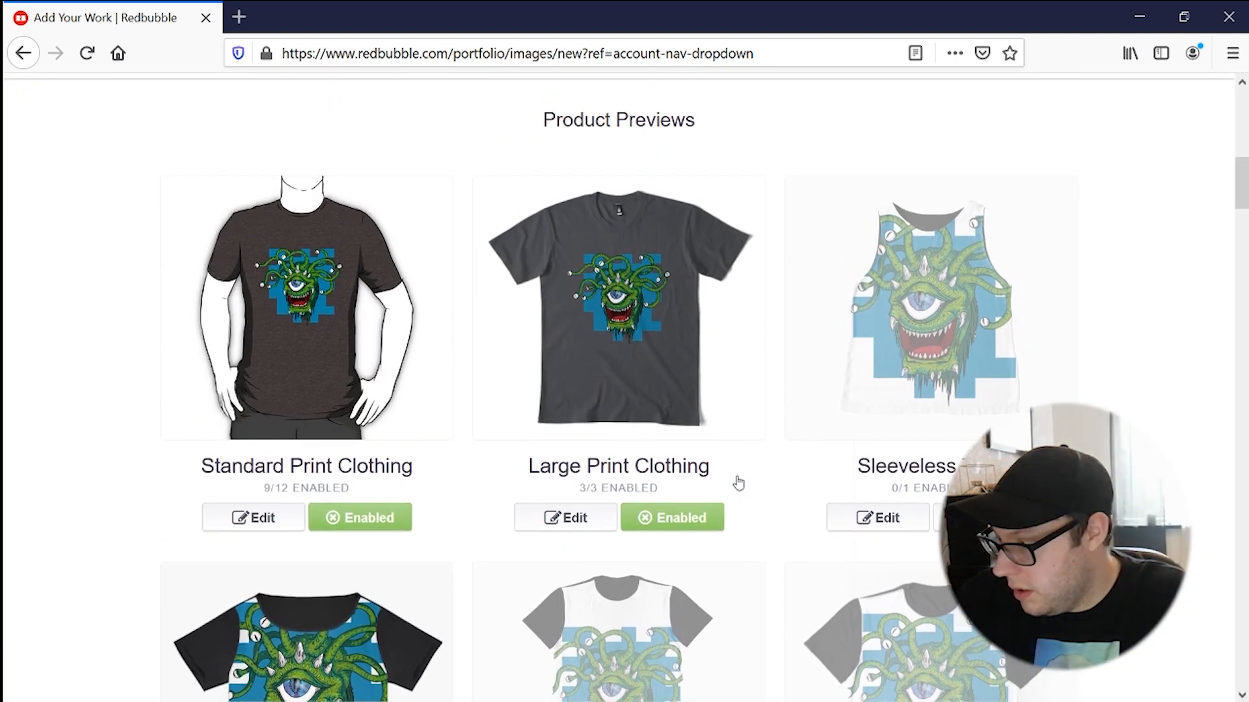
pyautogui.scroll(-3, 737, 483)
pyautogui.scroll(3, 736, 482)
pyautogui.scroll(-1, 909, 456)
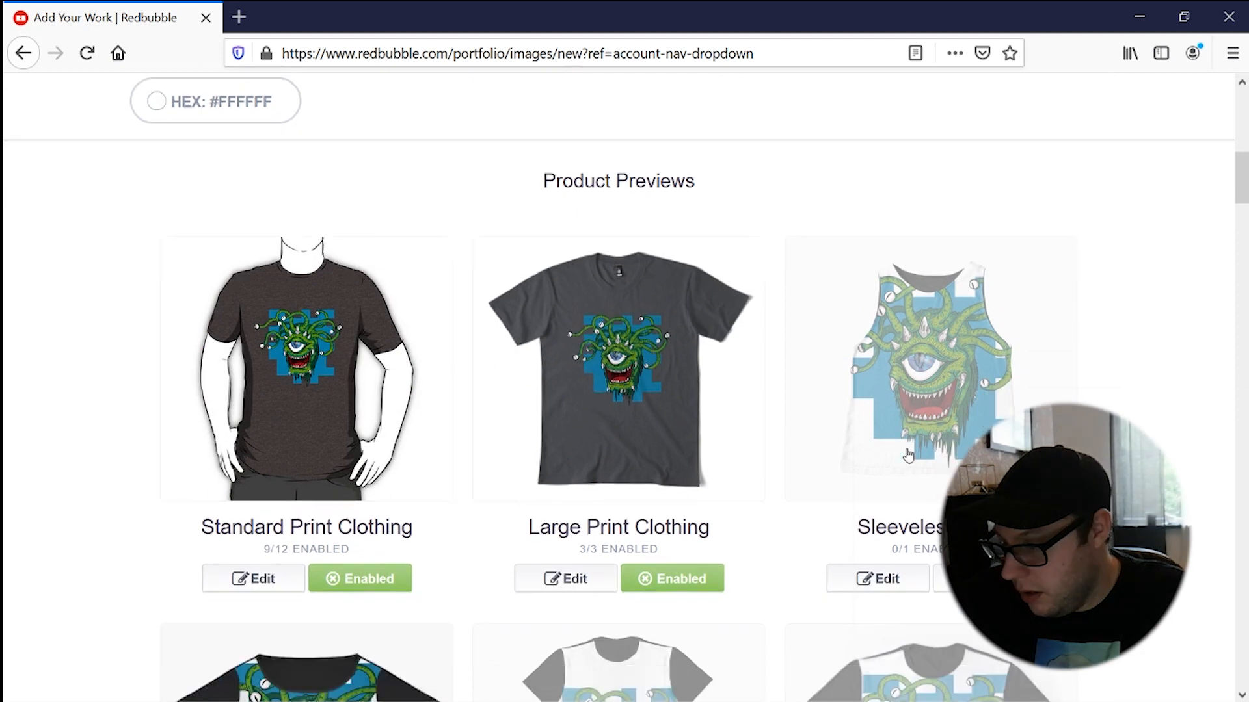
pyautogui.scroll(-9, 908, 455)
pyautogui.scroll(2, 412, 307)
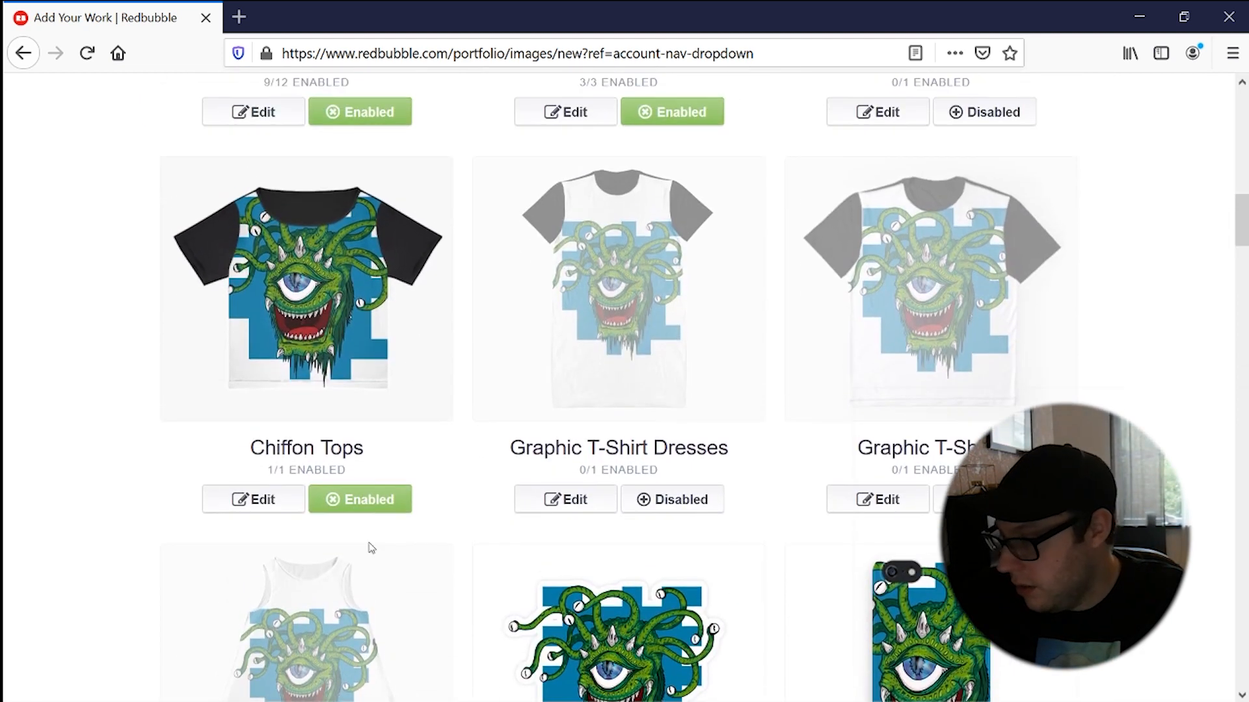
pyautogui.click(362, 497)
# Disable Phone Cases & Skins and Phone Wallets for this design.
pyautogui.scroll(-5, 720, 415)
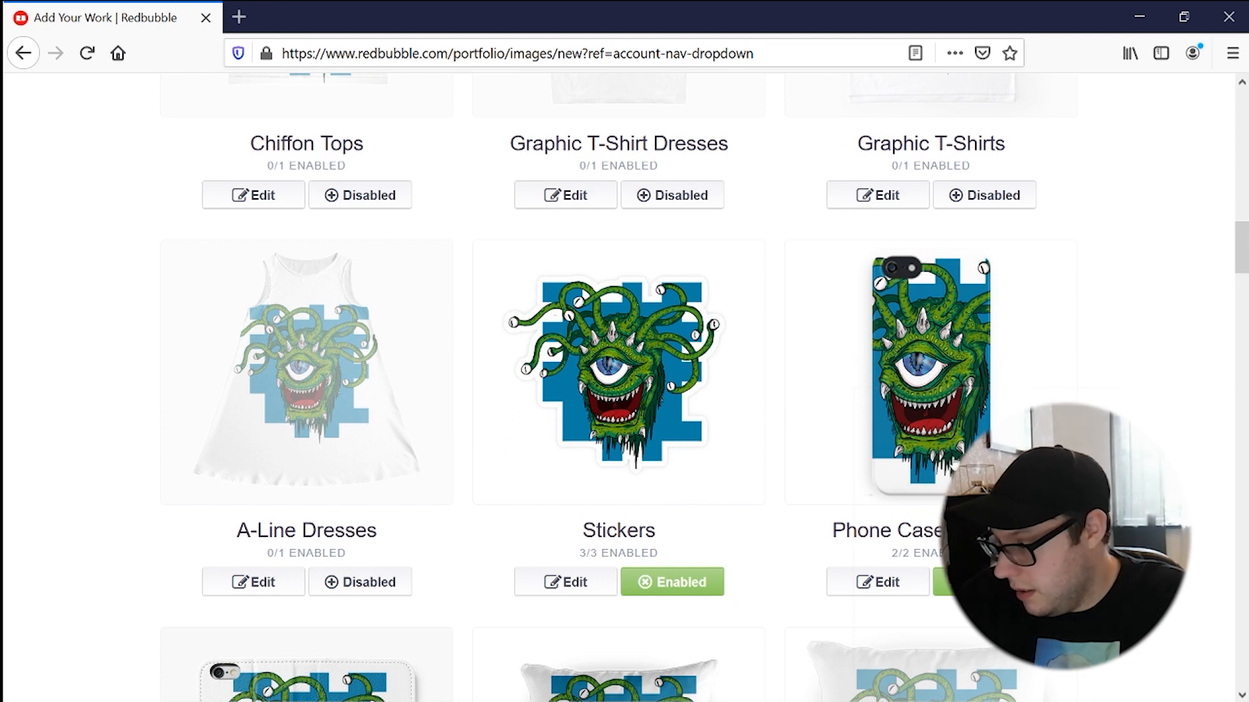
pyautogui.scroll(-2, 802, 440)
pyautogui.click(979, 481)
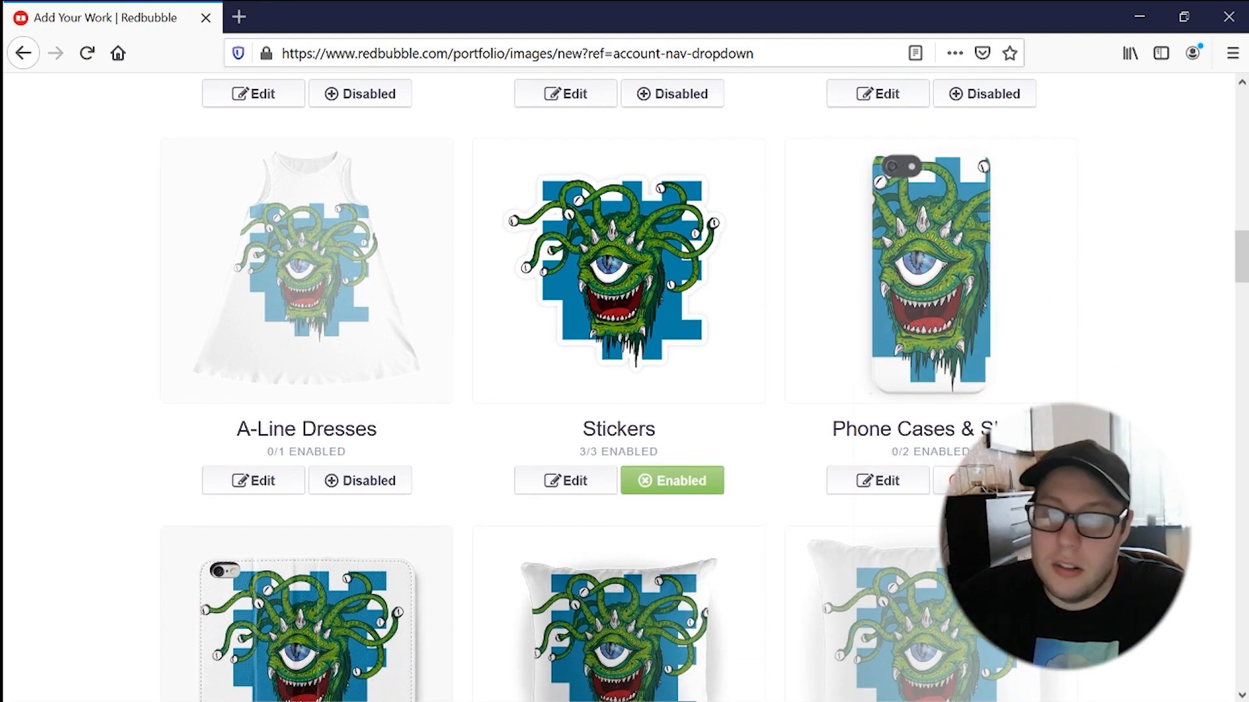
pyautogui.scroll(-5, 767, 446)
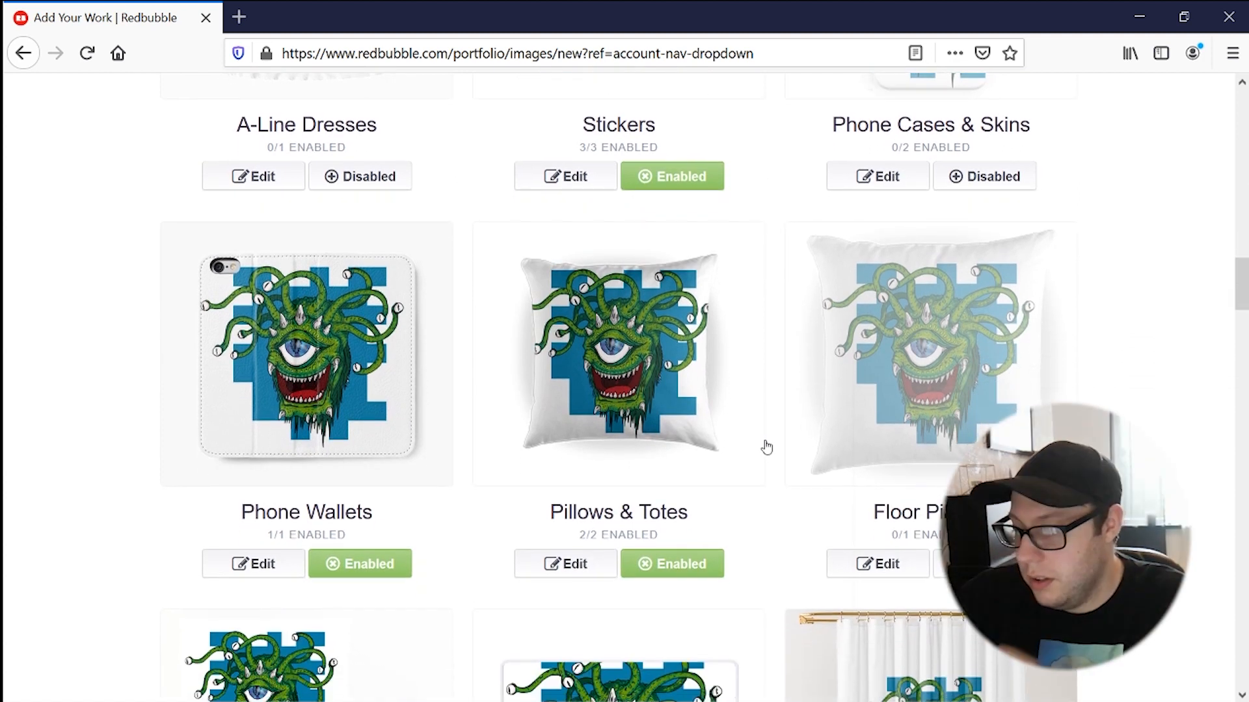
pyautogui.click(368, 575)
# Edit Pillows & Totes to repeat the design in the staggered pattern and reduce its size on the product to 10%.
pyautogui.scroll(-2, 714, 435)
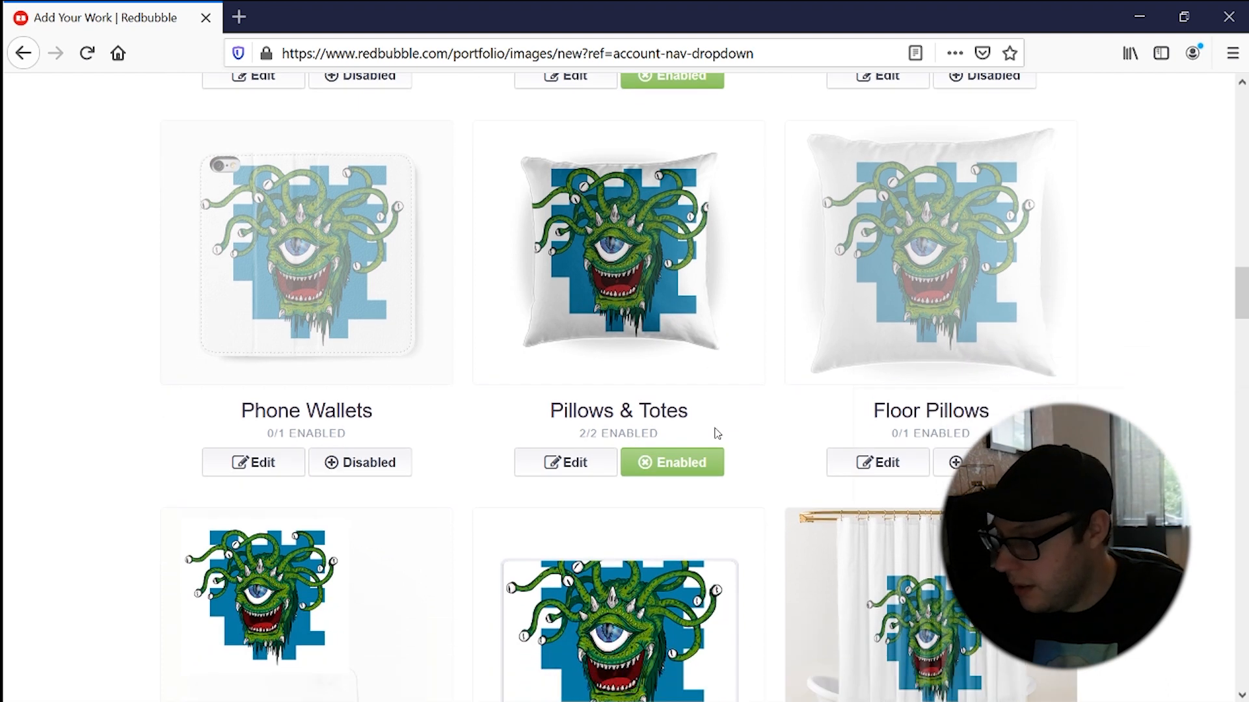
pyautogui.scroll(2, 715, 442)
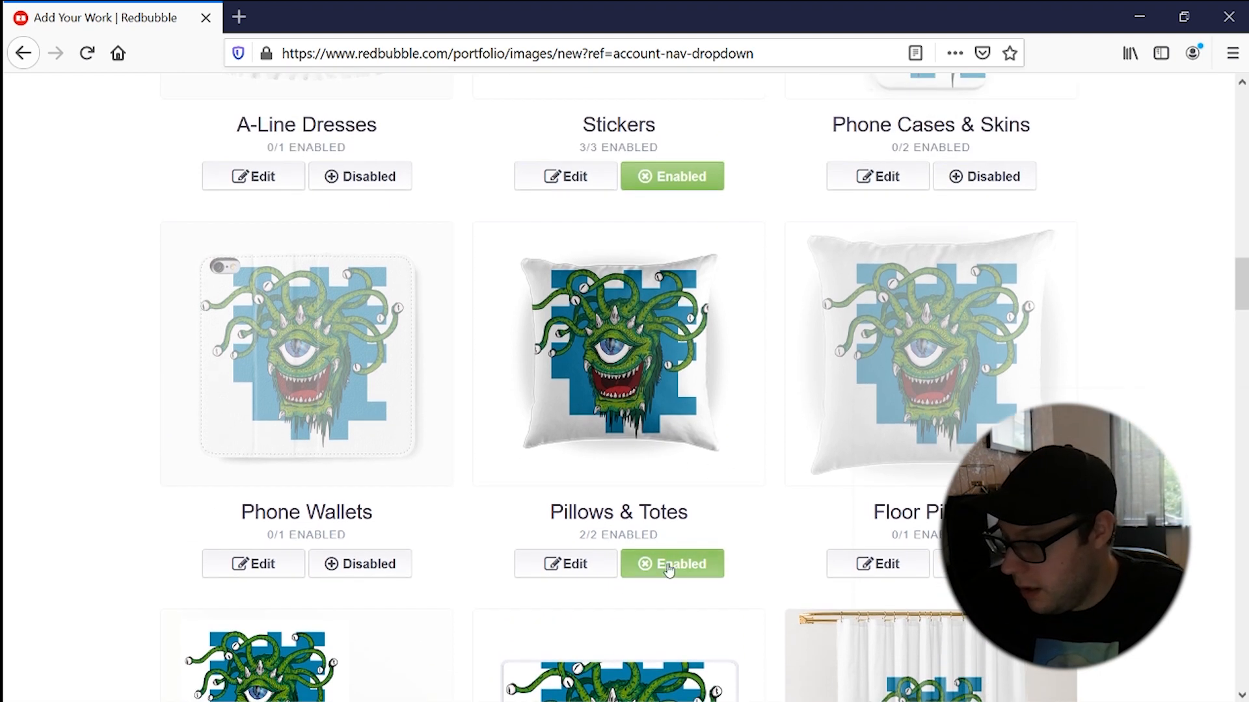
pyautogui.click(570, 573)
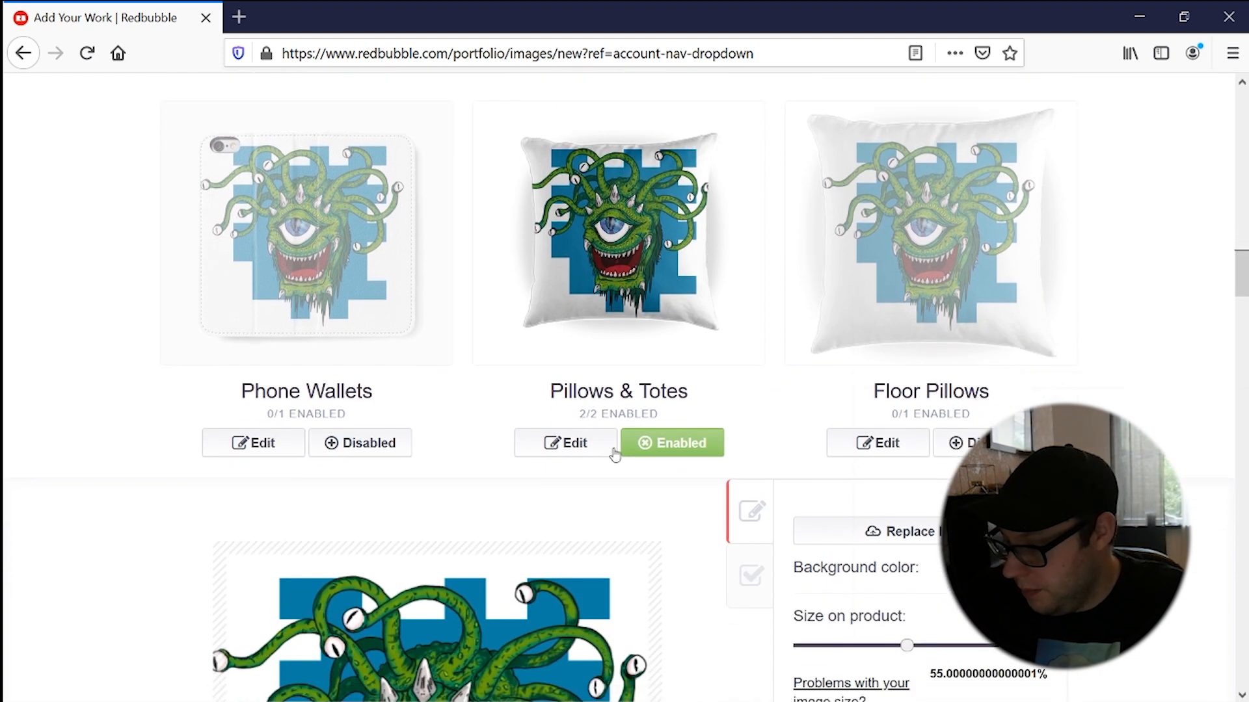
pyautogui.scroll(-6, 650, 494)
pyautogui.click(914, 456)
pyautogui.scroll(3, 755, 360)
pyautogui.moveTo(906, 420); pyautogui.dragTo(823, 417)
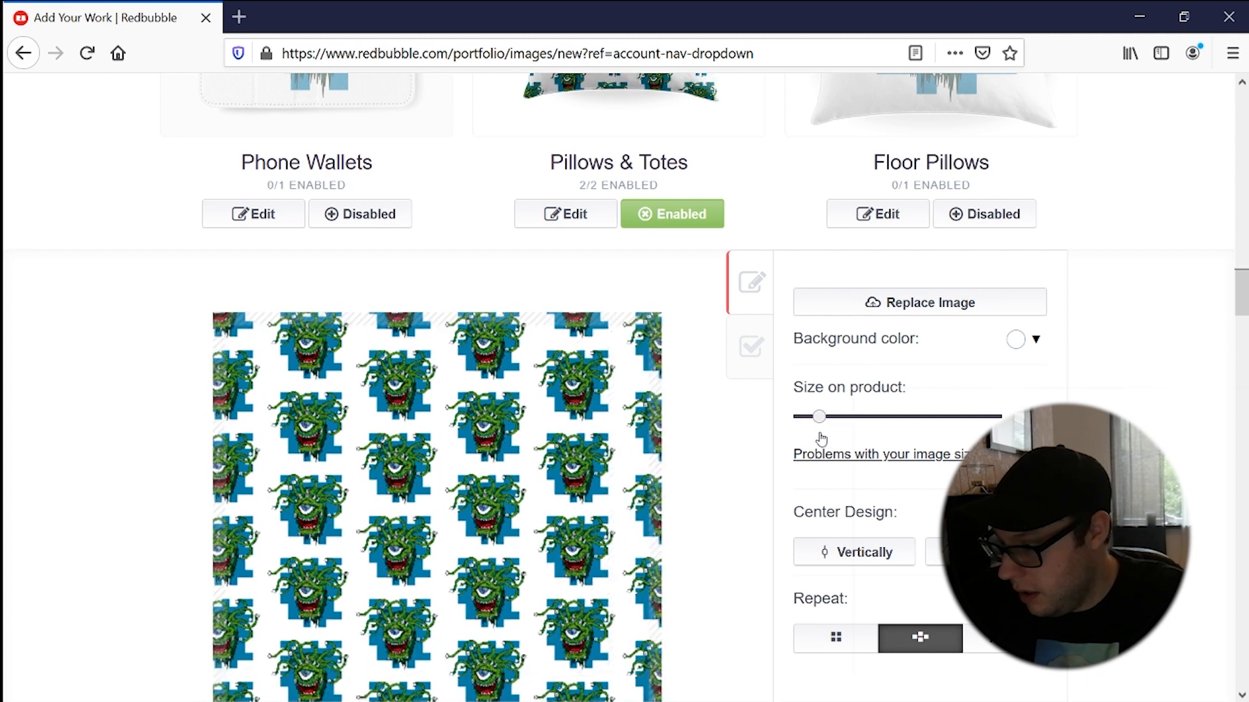
pyautogui.scroll(6, 683, 515)
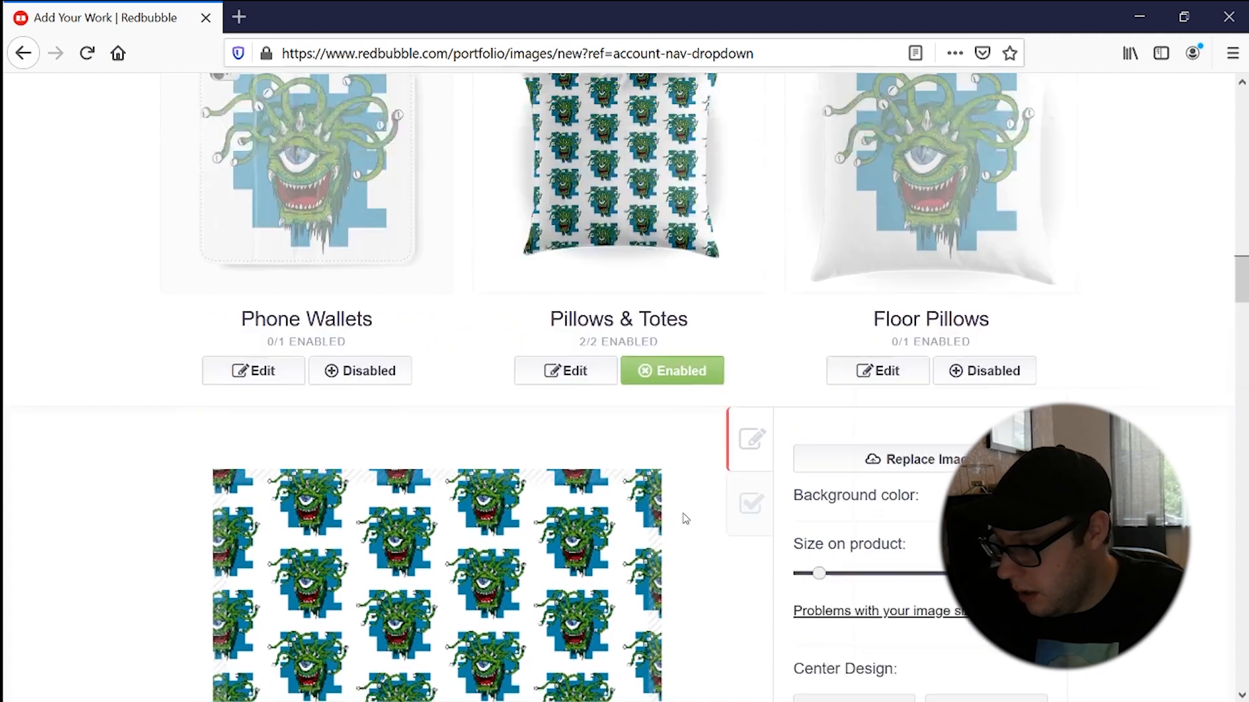
# Set the Pillows & Totes background color to grey #6a6a6a and apply the changes.
pyautogui.scroll(-9, 715, 418)
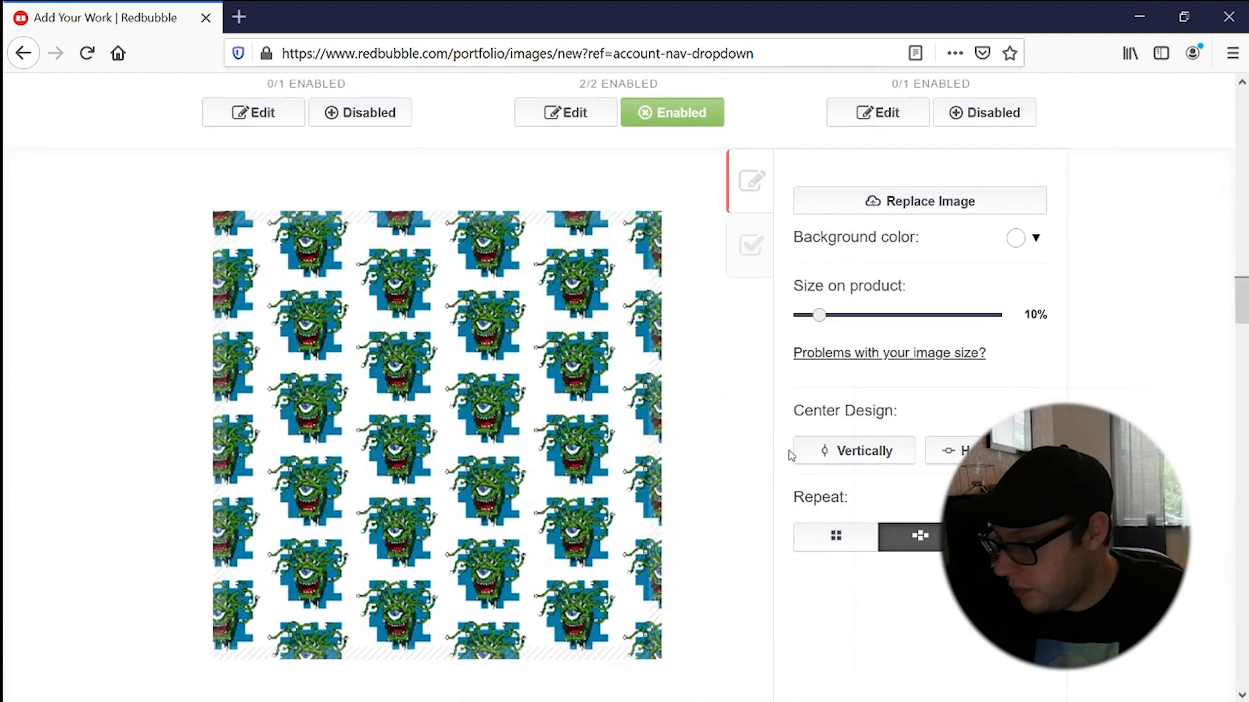
pyautogui.scroll(3, 789, 385)
pyautogui.click(1016, 341)
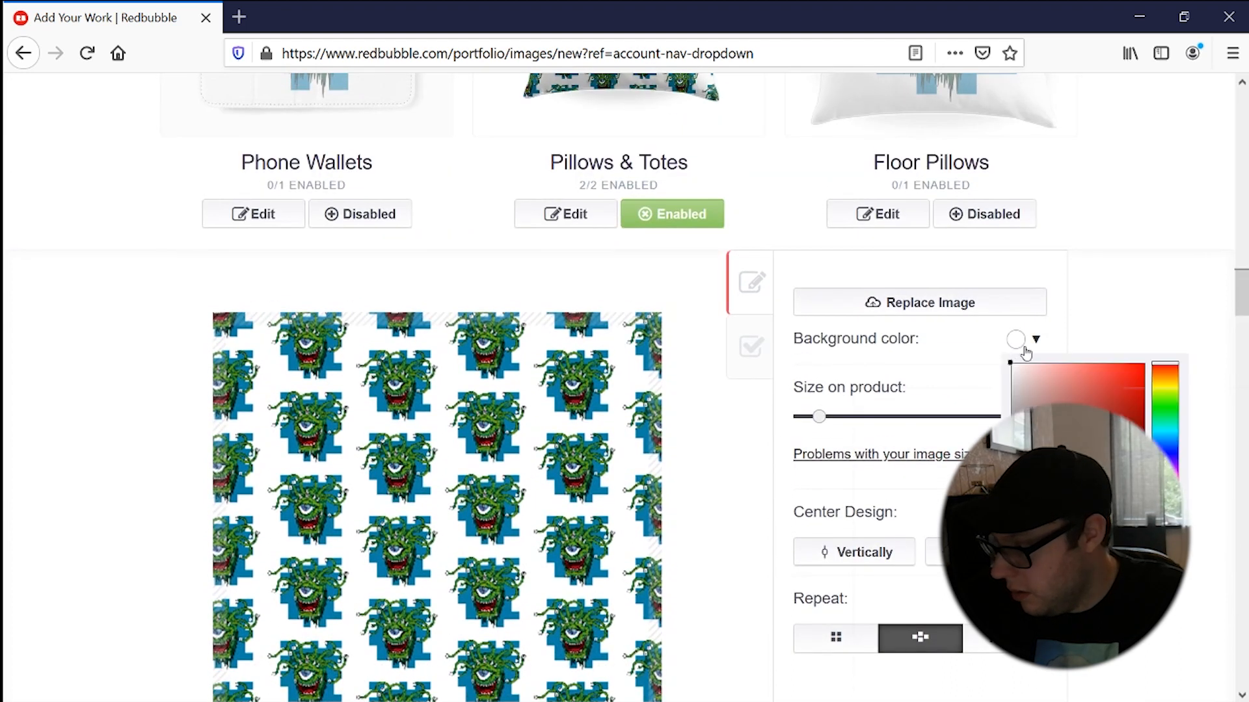
pyautogui.click(1135, 481)
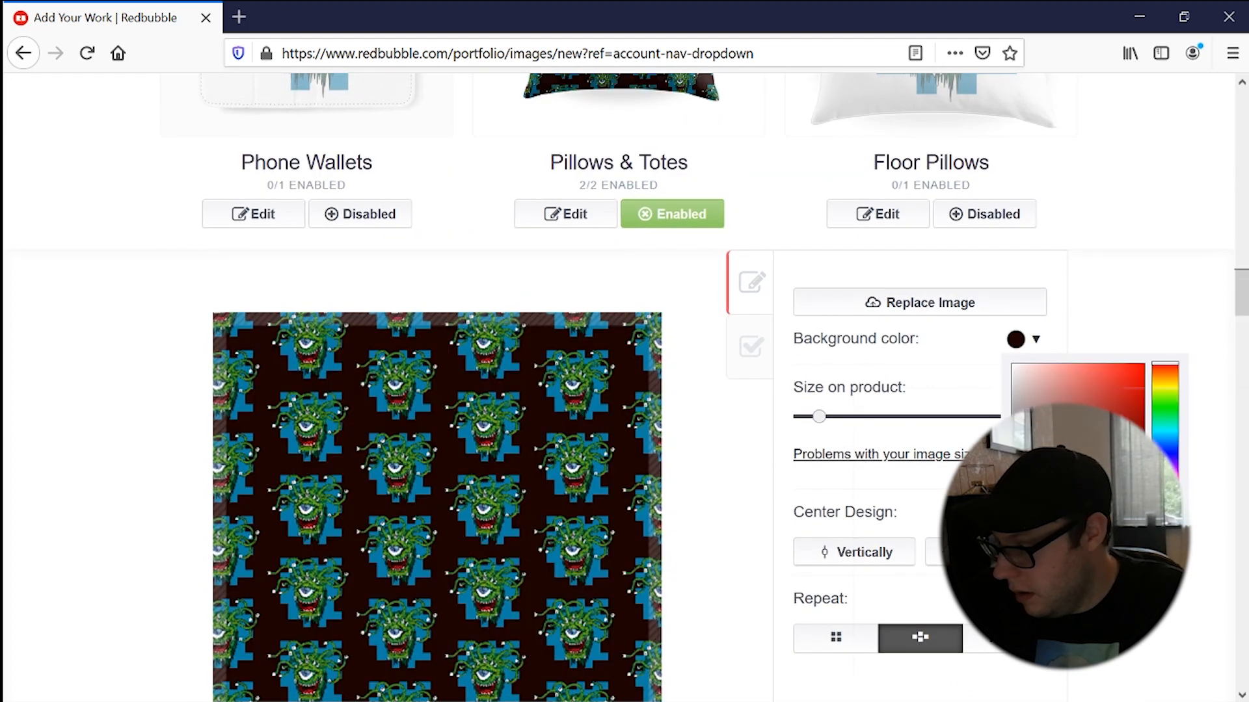
pyautogui.click(1073, 477)
pyautogui.moveTo(1045, 476)
pyautogui.mouseDown()
pyautogui.moveTo(1028, 465)
pyautogui.moveTo(1028, 487)
pyautogui.moveTo(1013, 421)
pyautogui.moveTo(1012, 437)
pyautogui.mouseUp()
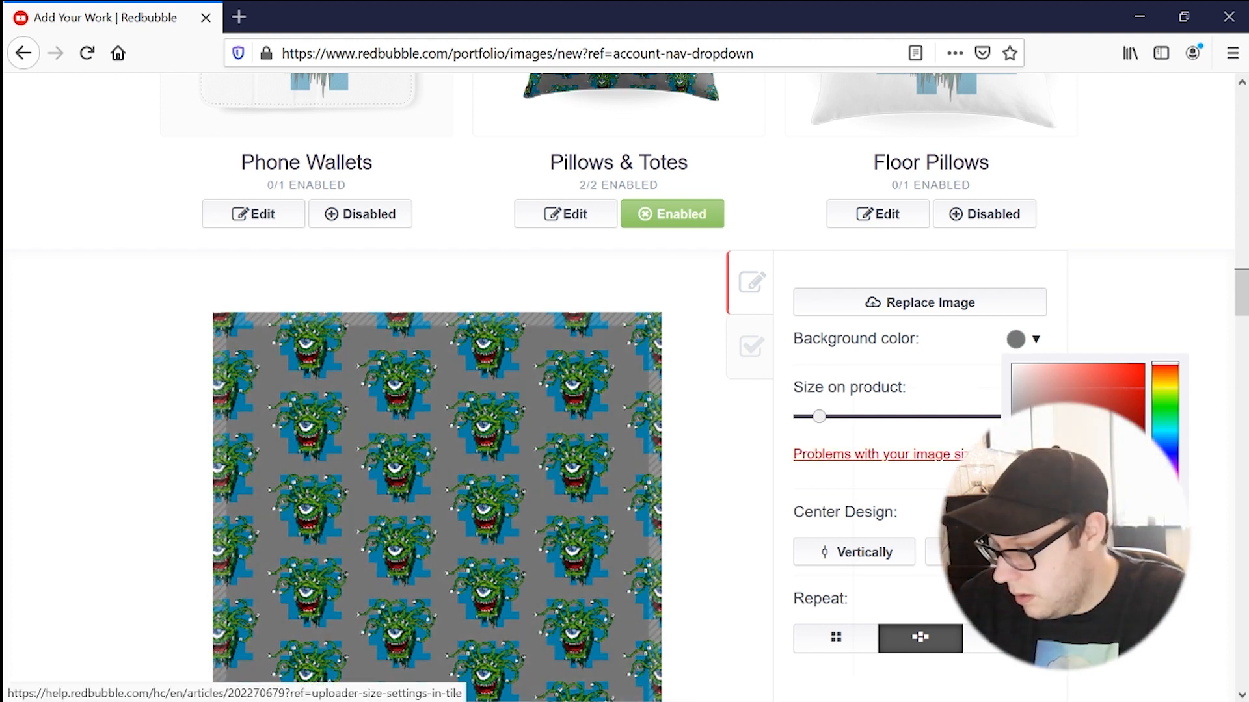
pyautogui.scroll(4, 758, 487)
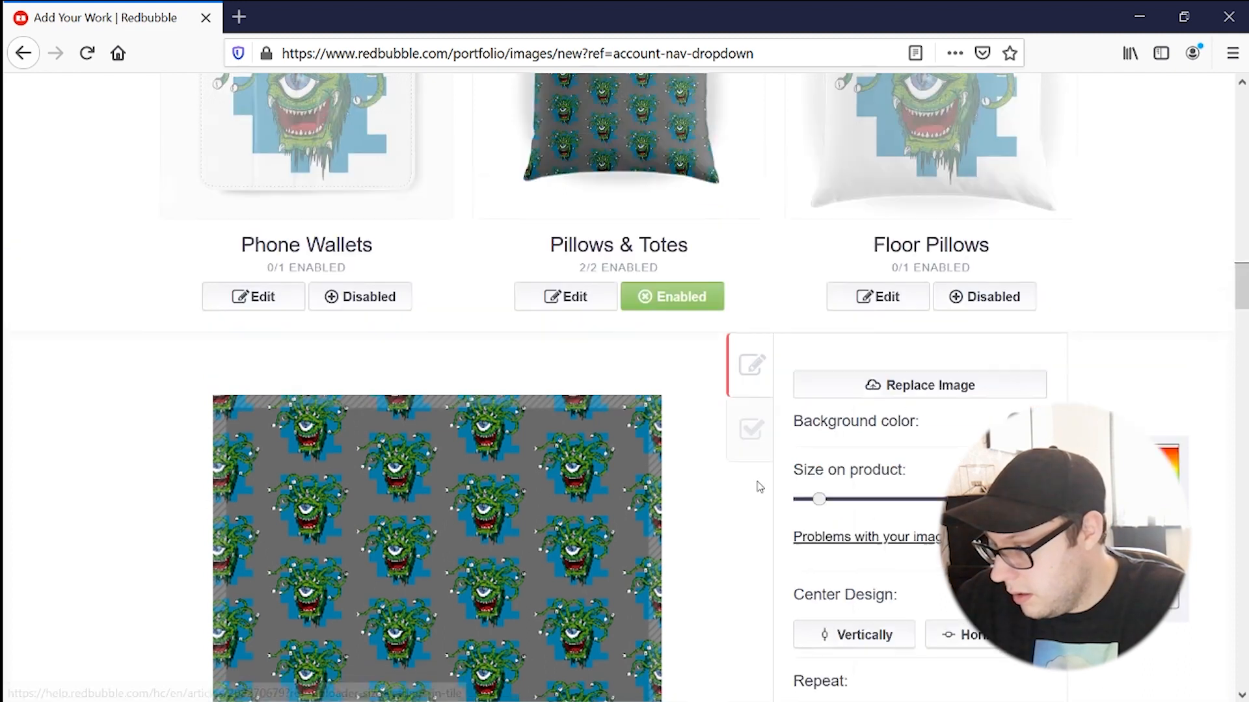
pyautogui.scroll(-8, 1085, 389)
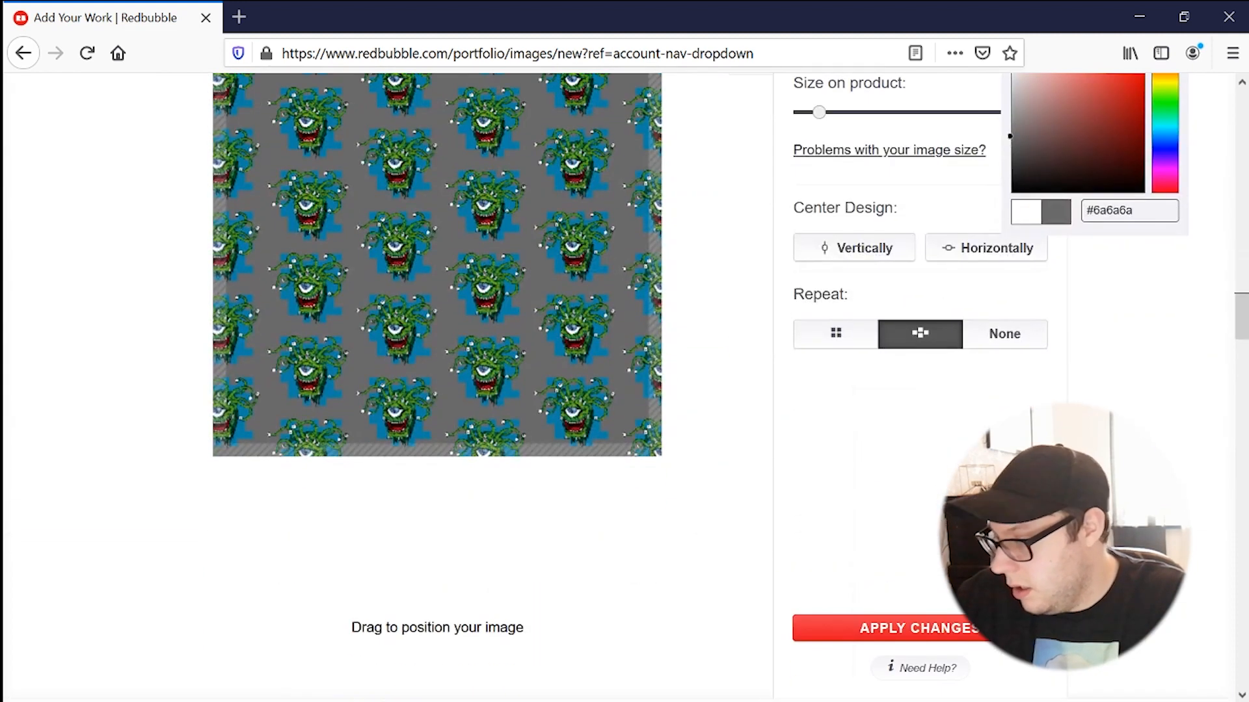
pyautogui.click(972, 627)
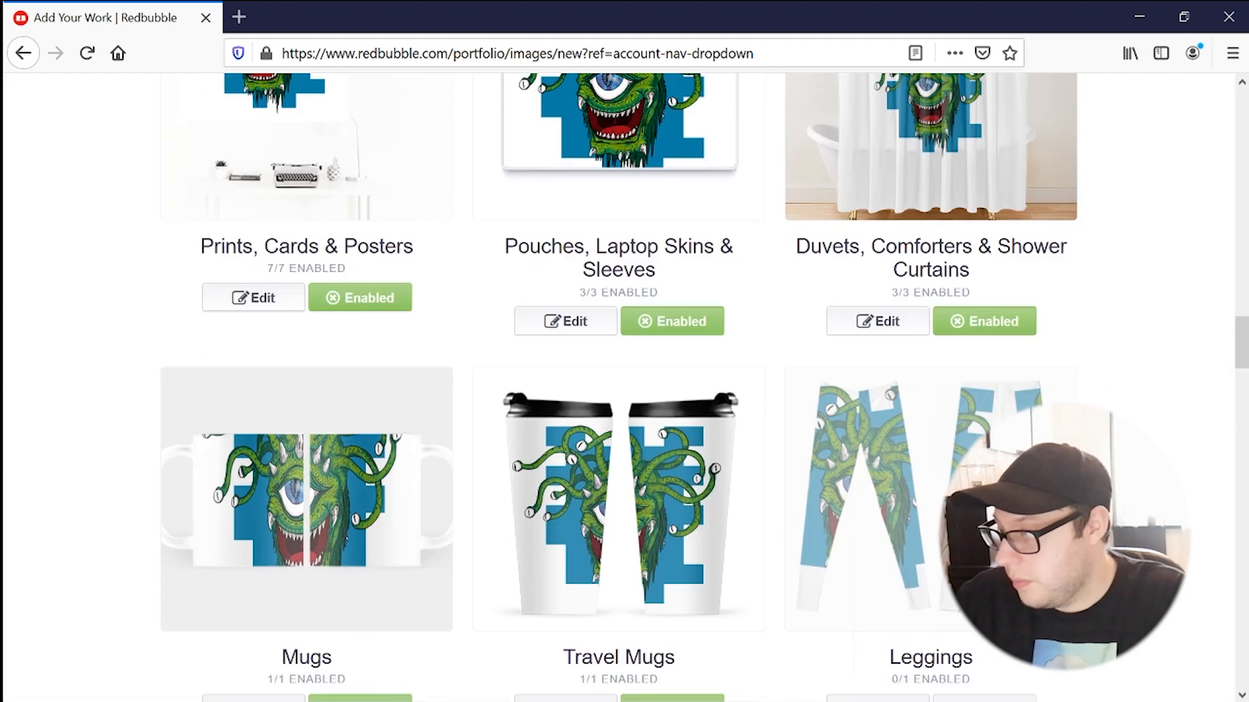
pyautogui.scroll(10, 715, 514)
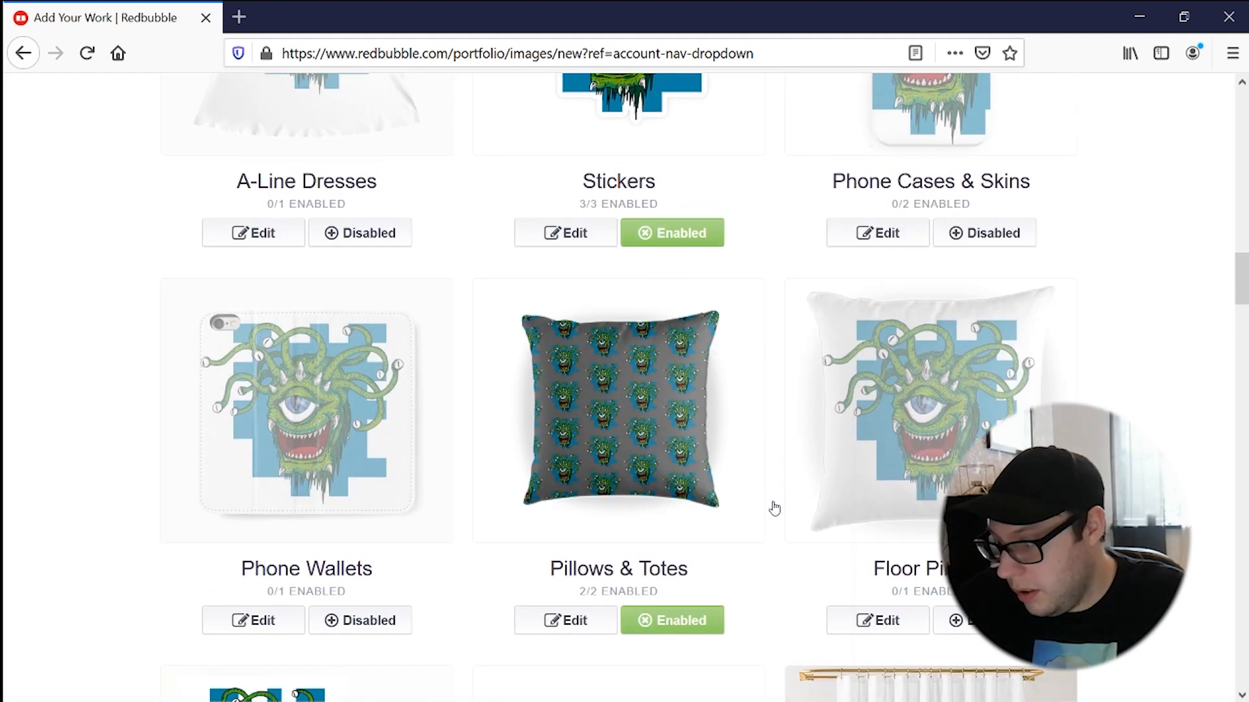
# Disable Prints, Cards & Posters, Pouches, Laptop Skins & Sleeves, and Mugs for this design.
pyautogui.scroll(-7, 663, 559)
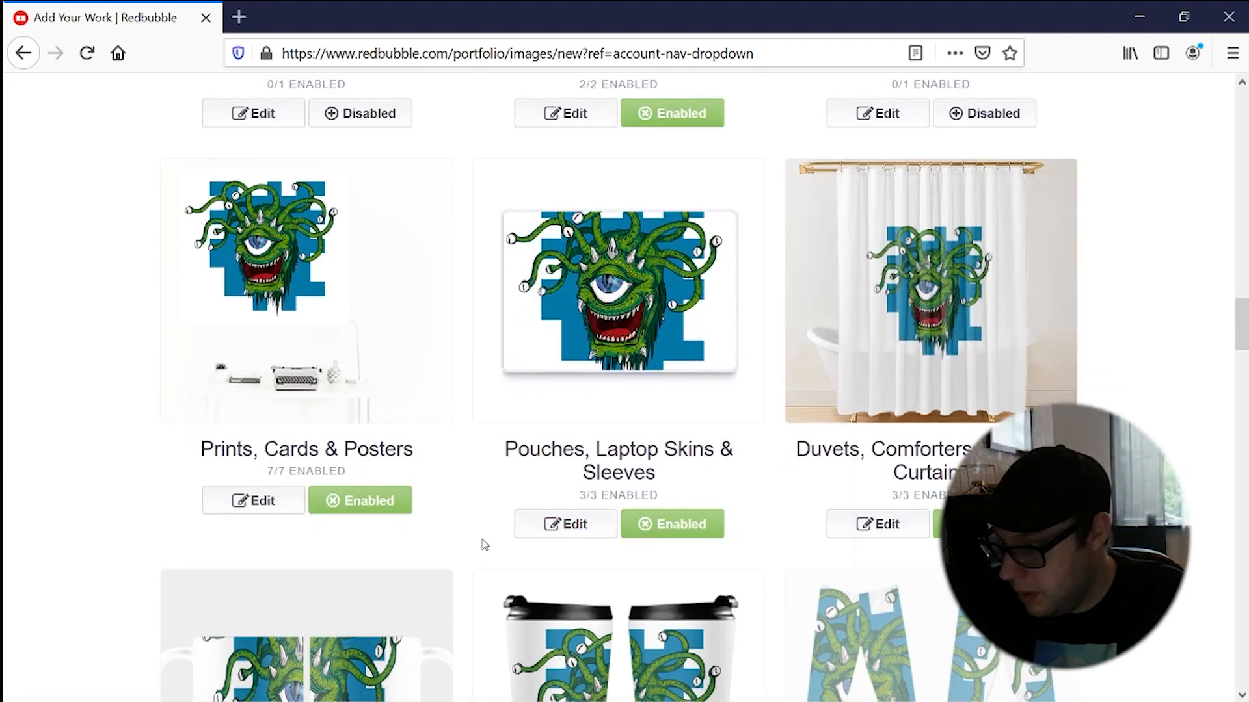
pyautogui.click(345, 509)
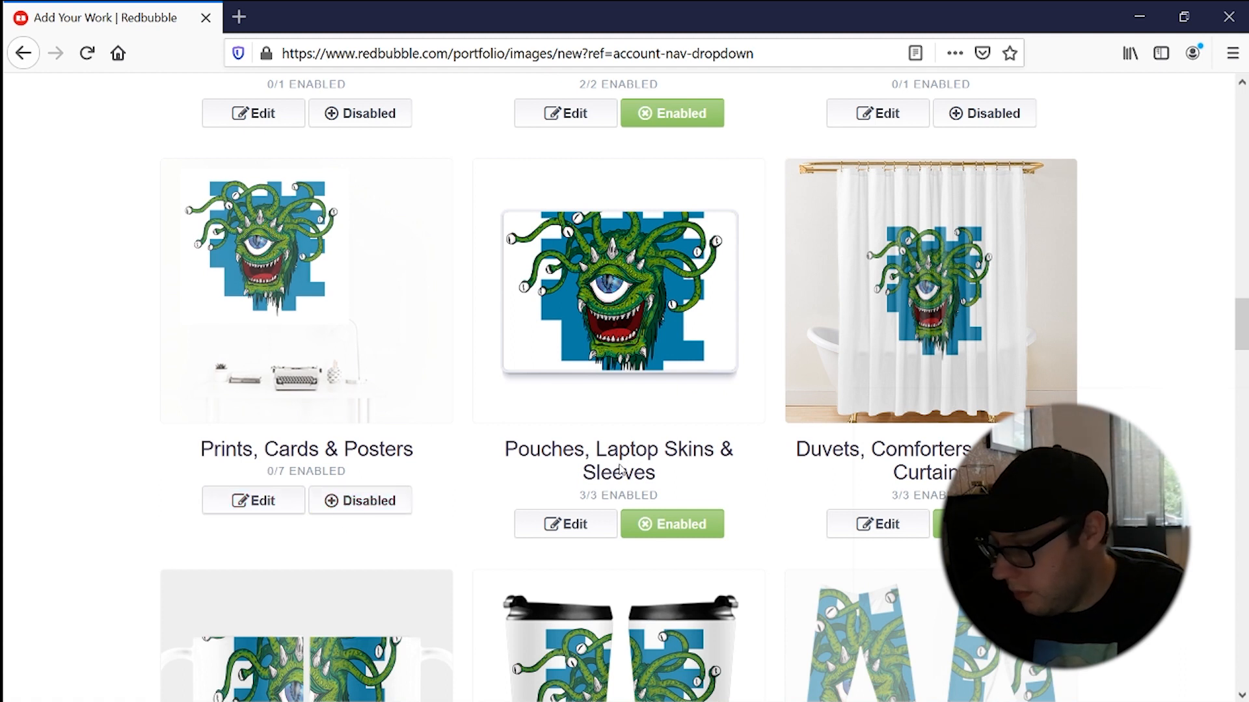
pyautogui.click(690, 530)
pyautogui.scroll(-8, 807, 474)
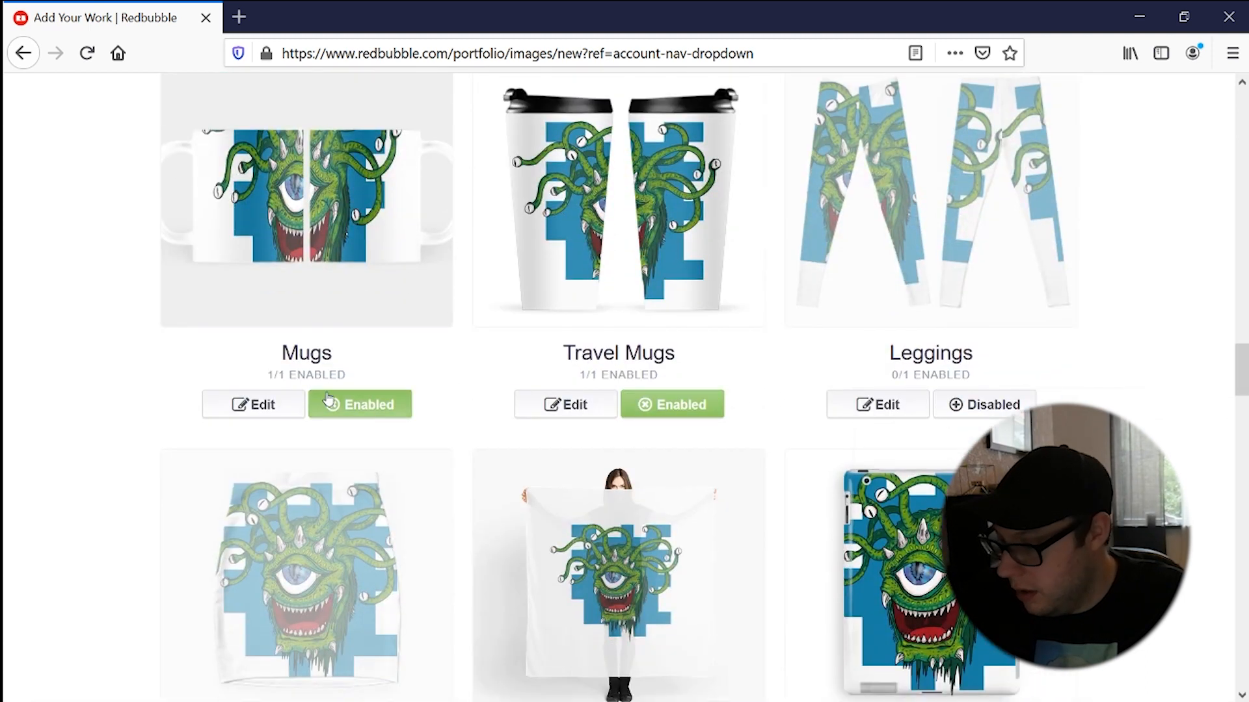
pyautogui.click(350, 405)
# Disable Scarves, Tablet Cases & Skins, Drawstring Bags, Spiral Notebooks and Hardcover Journals.
pyautogui.scroll(-9, 685, 521)
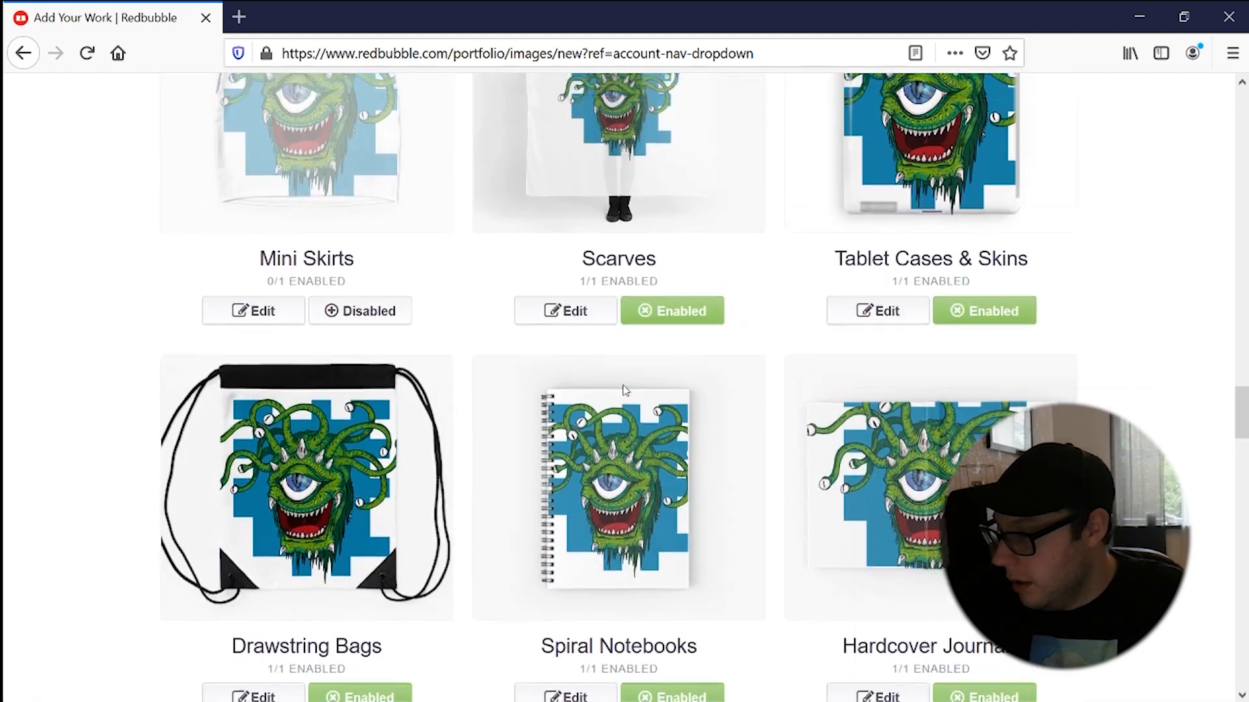
pyautogui.scroll(6, 685, 520)
pyautogui.click(696, 588)
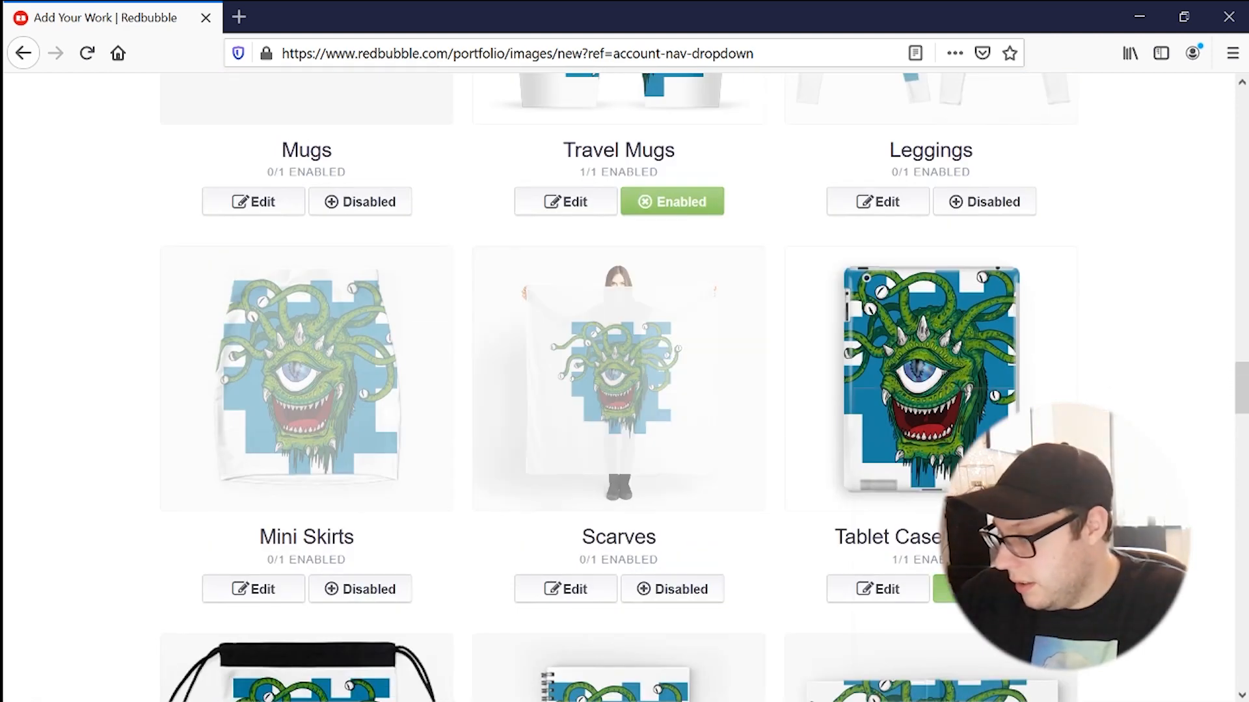
pyautogui.scroll(-7, 722, 507)
pyautogui.click(389, 469)
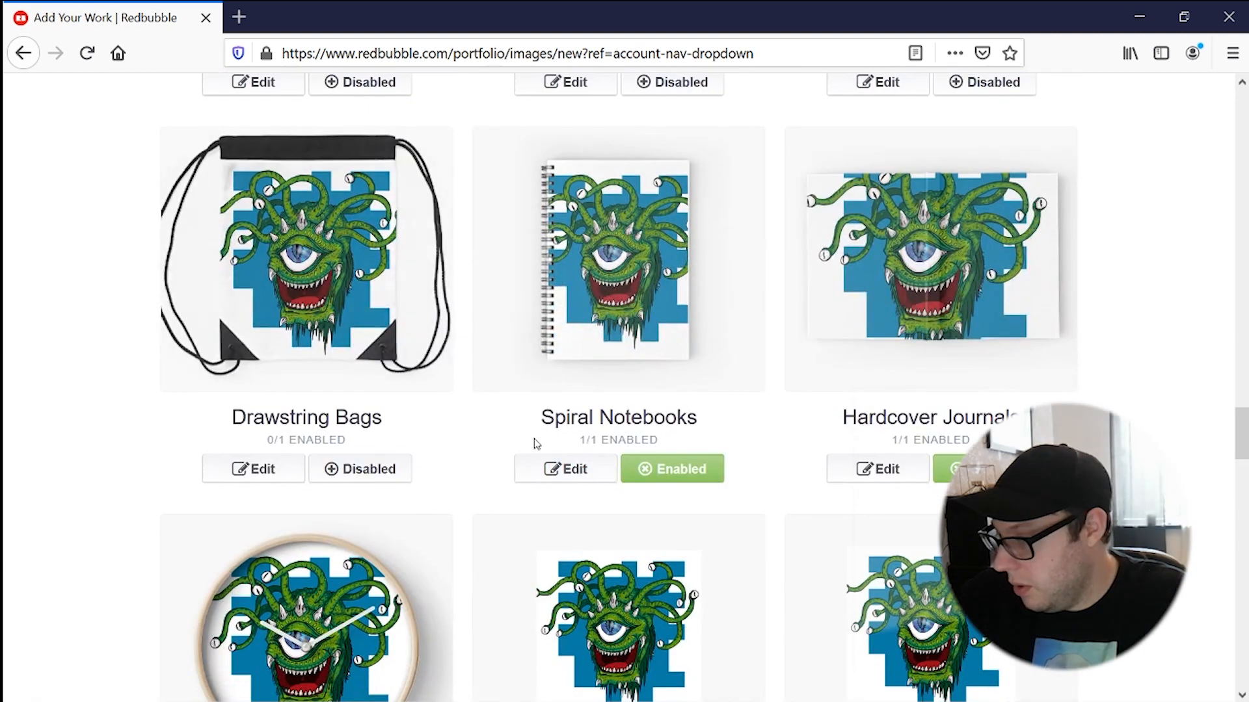
pyautogui.click(673, 469)
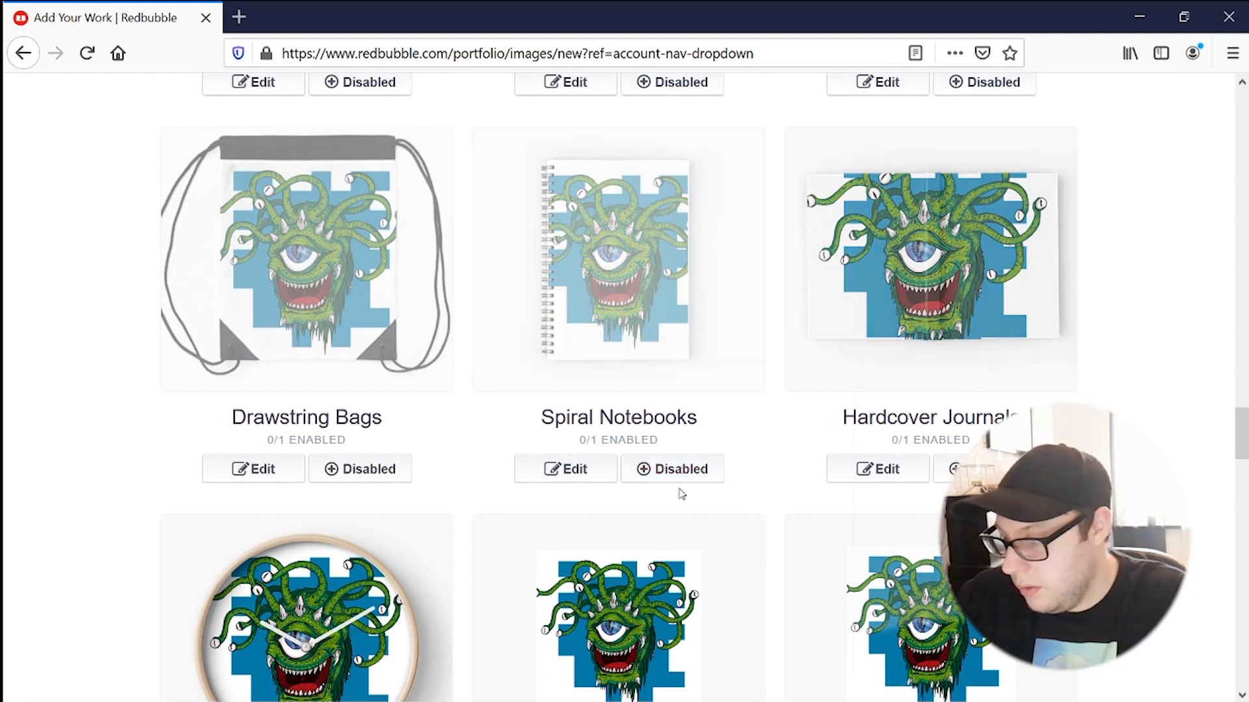
# Disable Clocks and Art Board Prints for this design.
pyautogui.scroll(-5, 520, 495)
pyautogui.click(360, 451)
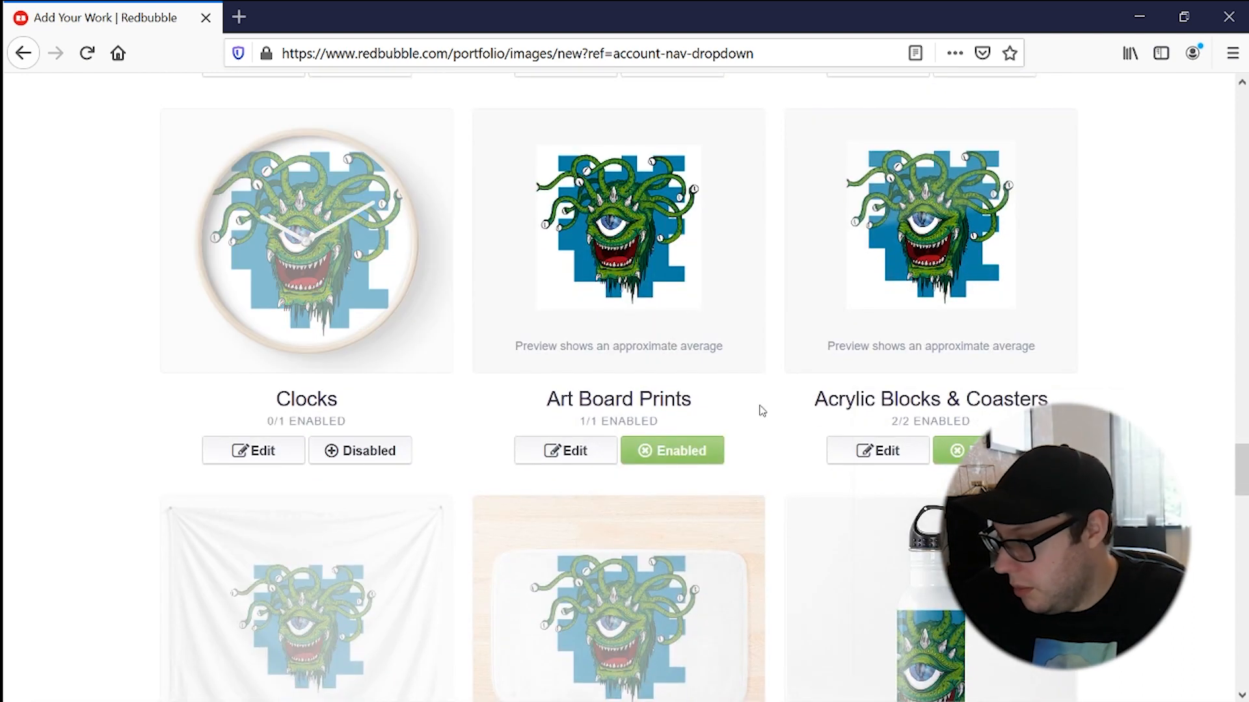
pyautogui.click(705, 458)
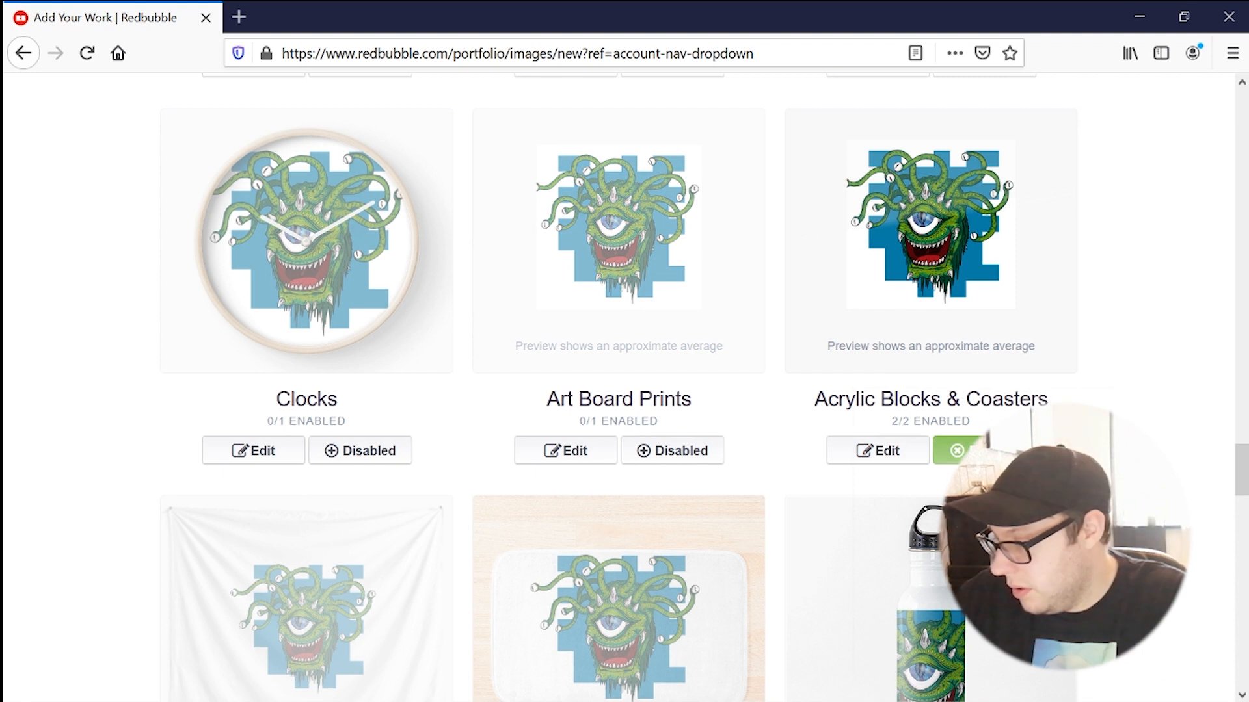
# Edit Acrylic Blocks & Coasters: set a grey background behind the design and apply the changes.
pyautogui.click(895, 458)
pyautogui.scroll(-3, 596, 493)
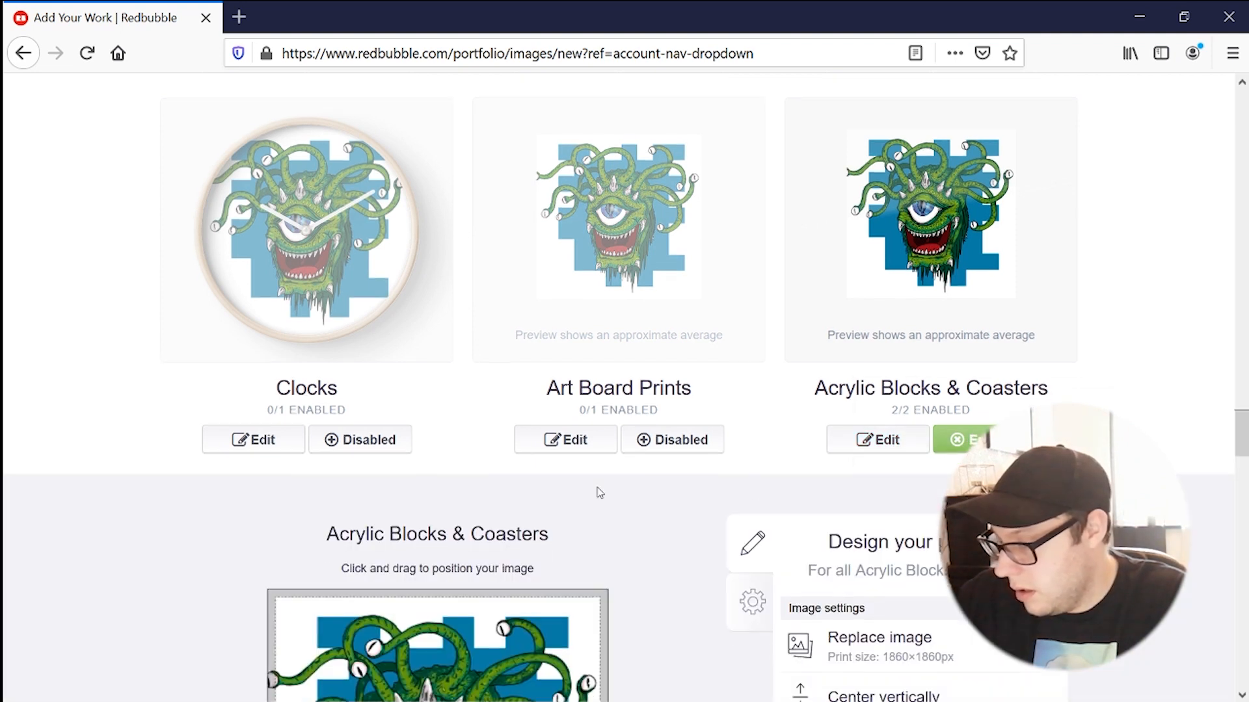
pyautogui.scroll(-4, 670, 533)
pyautogui.scroll(2, 674, 509)
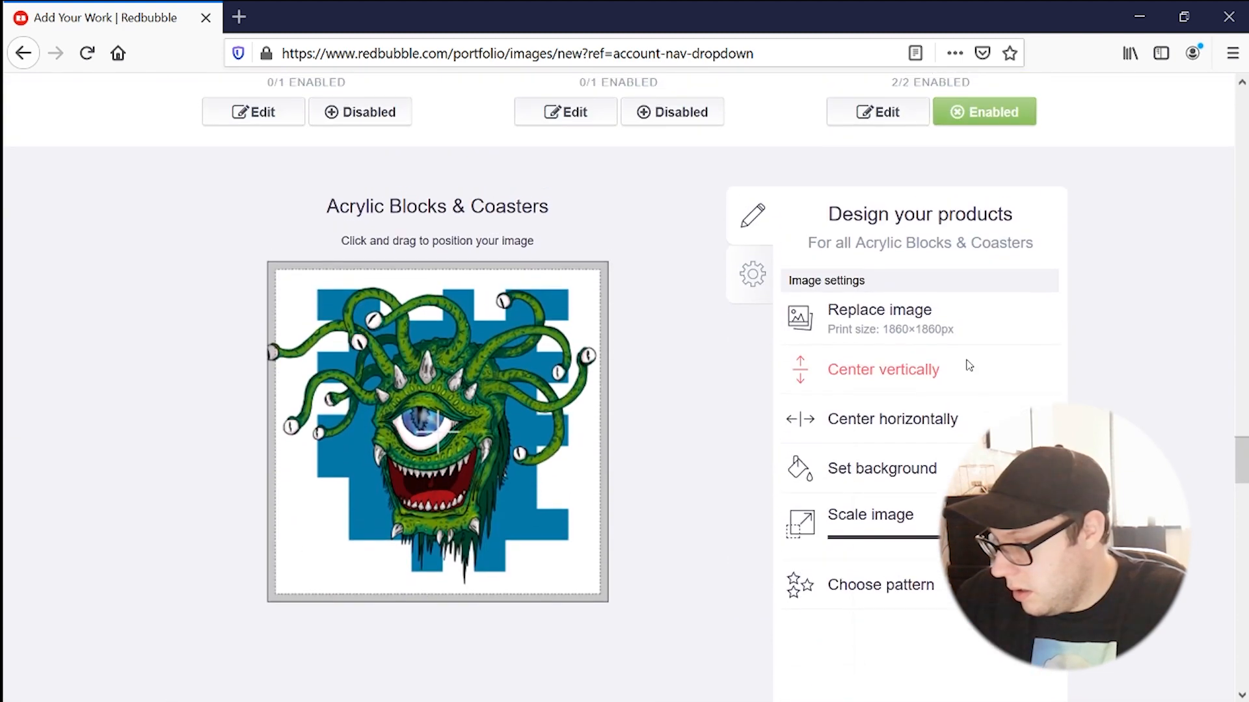
pyautogui.click(1029, 468)
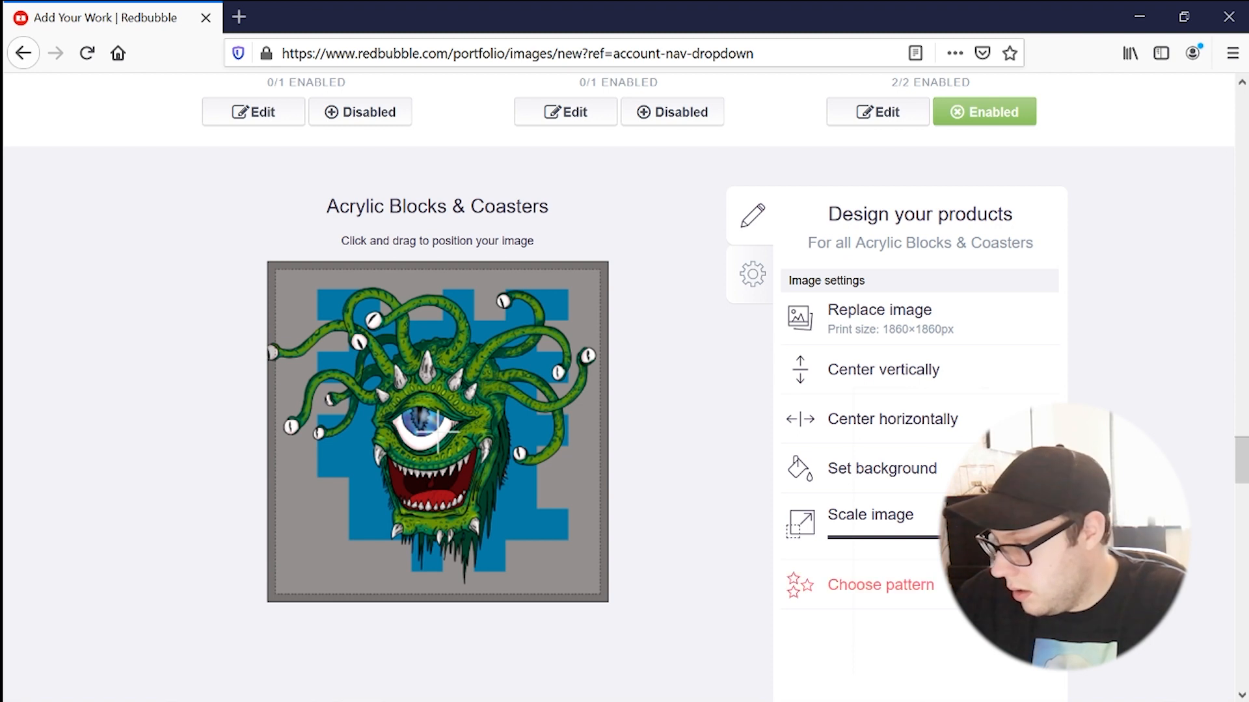
pyautogui.scroll(-10, 806, 410)
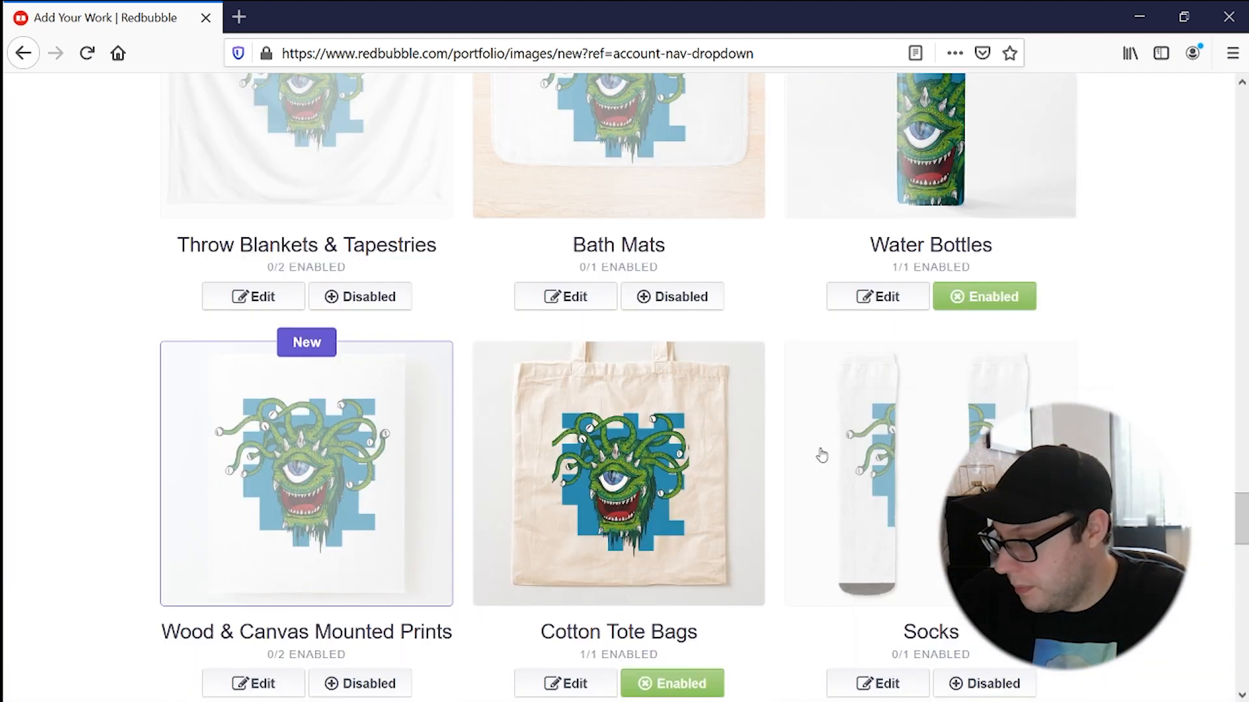
pyautogui.scroll(8, 803, 447)
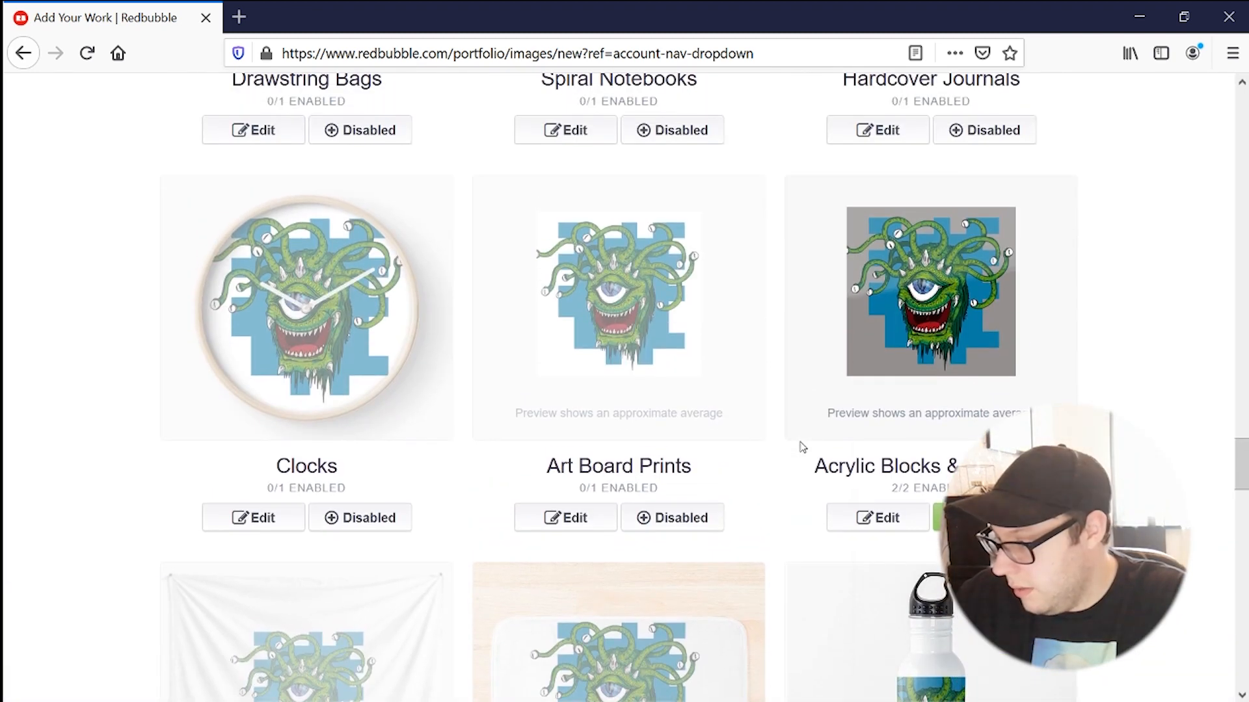
# Edit Water Bottles: scale the image down until the whole beholder fits inside the print area and apply the changes.
pyautogui.scroll(-2, 803, 448)
pyautogui.scroll(-6, 806, 422)
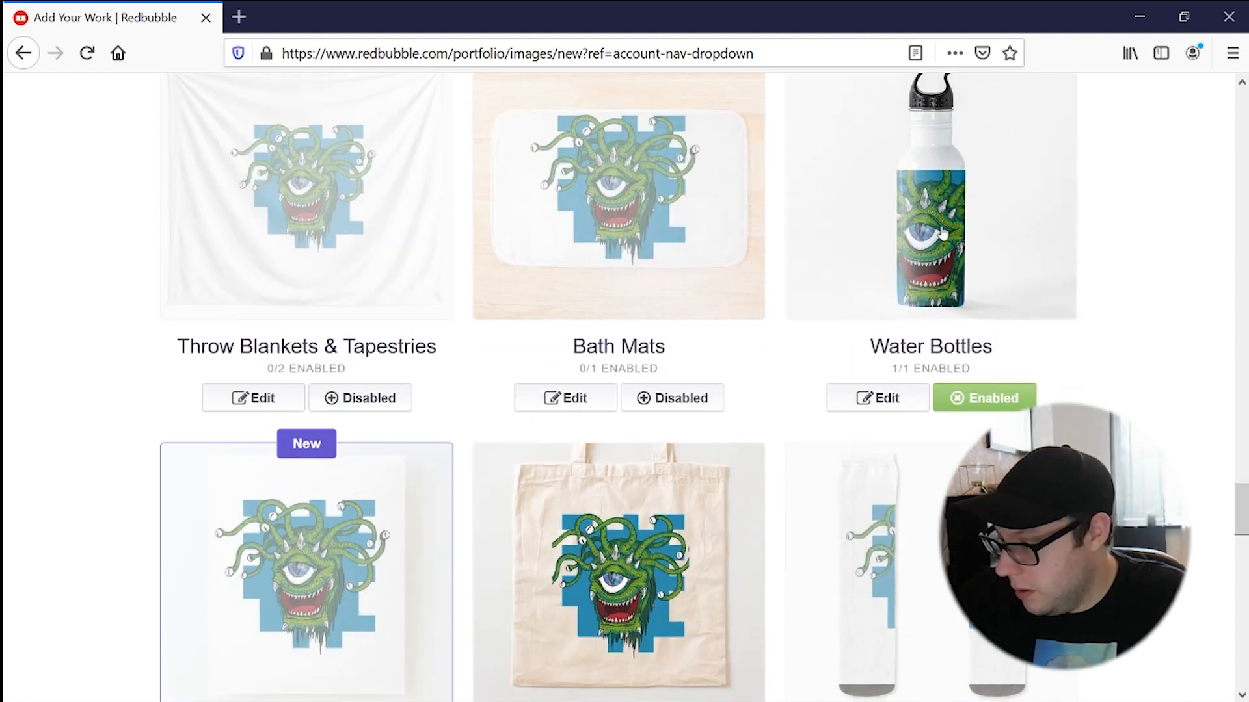
pyautogui.click(878, 398)
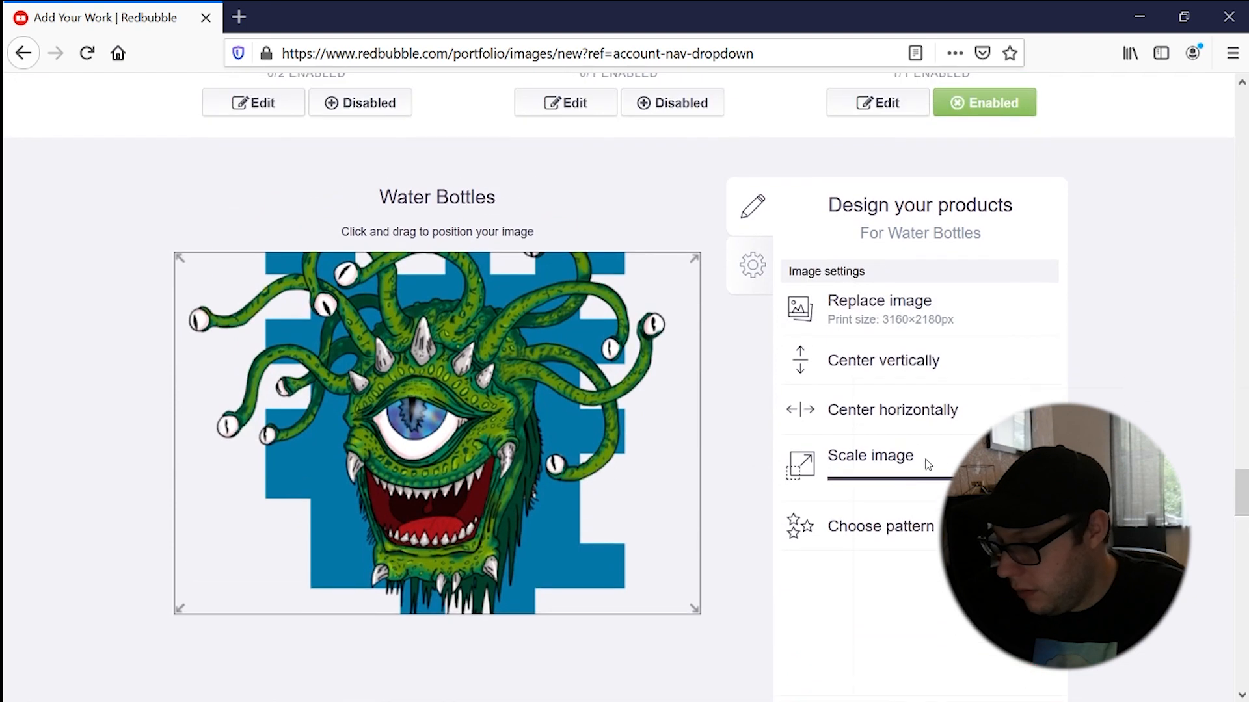
pyautogui.scroll(5, 623, 468)
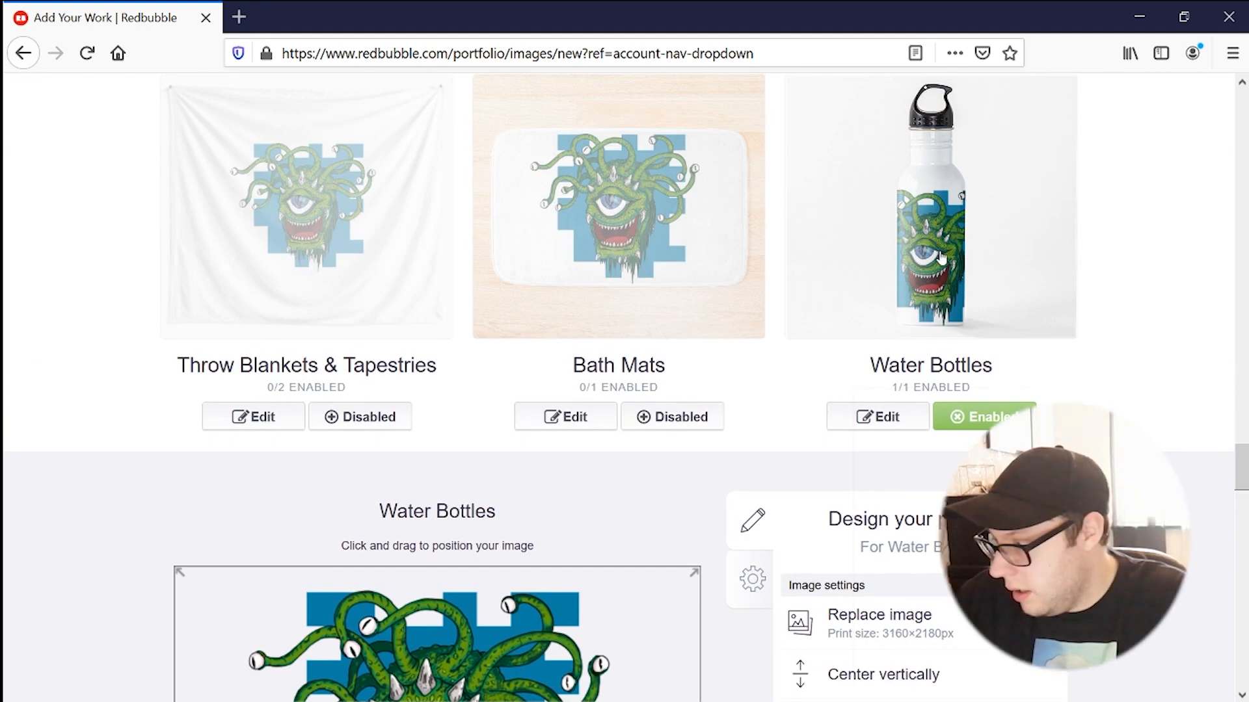
pyautogui.scroll(-5, 941, 257)
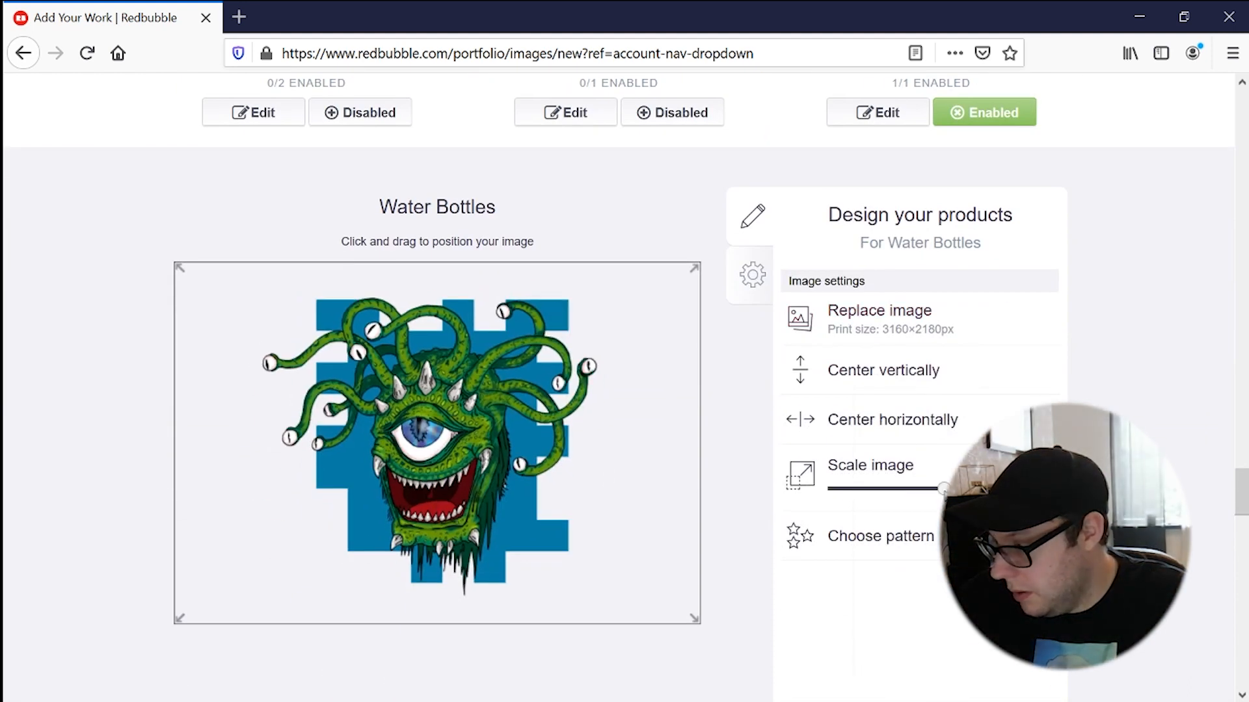
pyautogui.scroll(6, 718, 438)
pyautogui.scroll(-8, 825, 321)
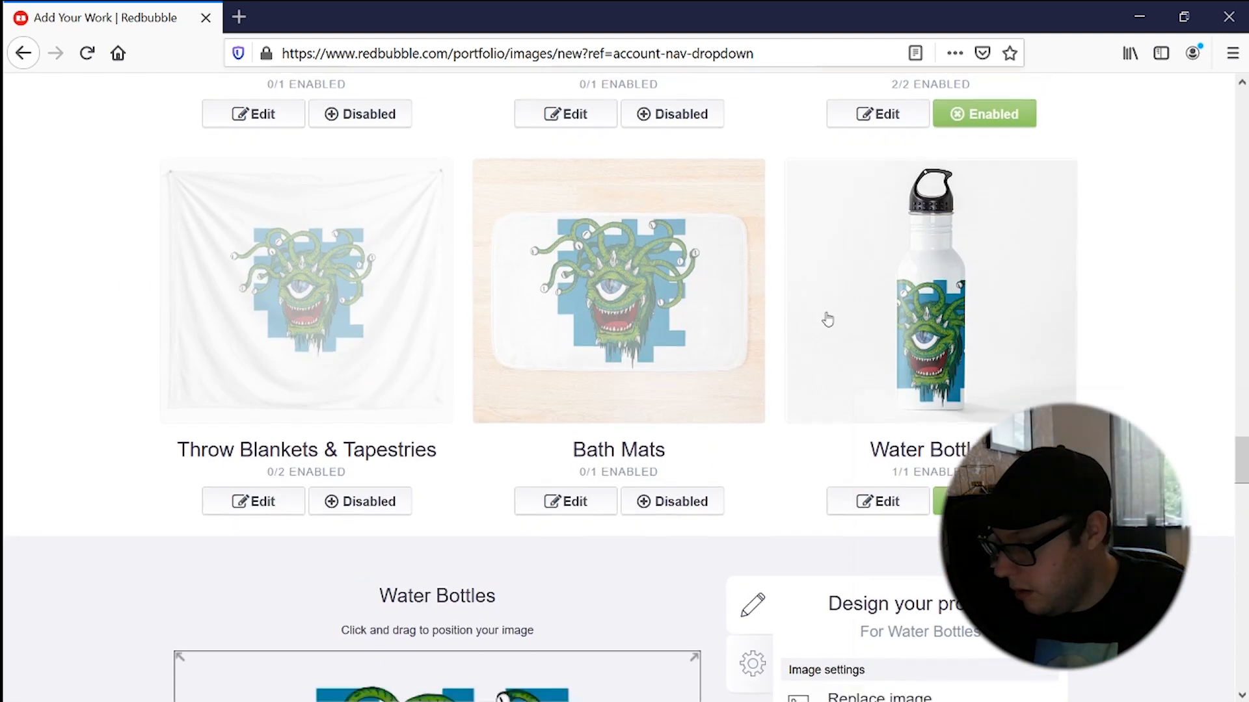
pyautogui.click(972, 647)
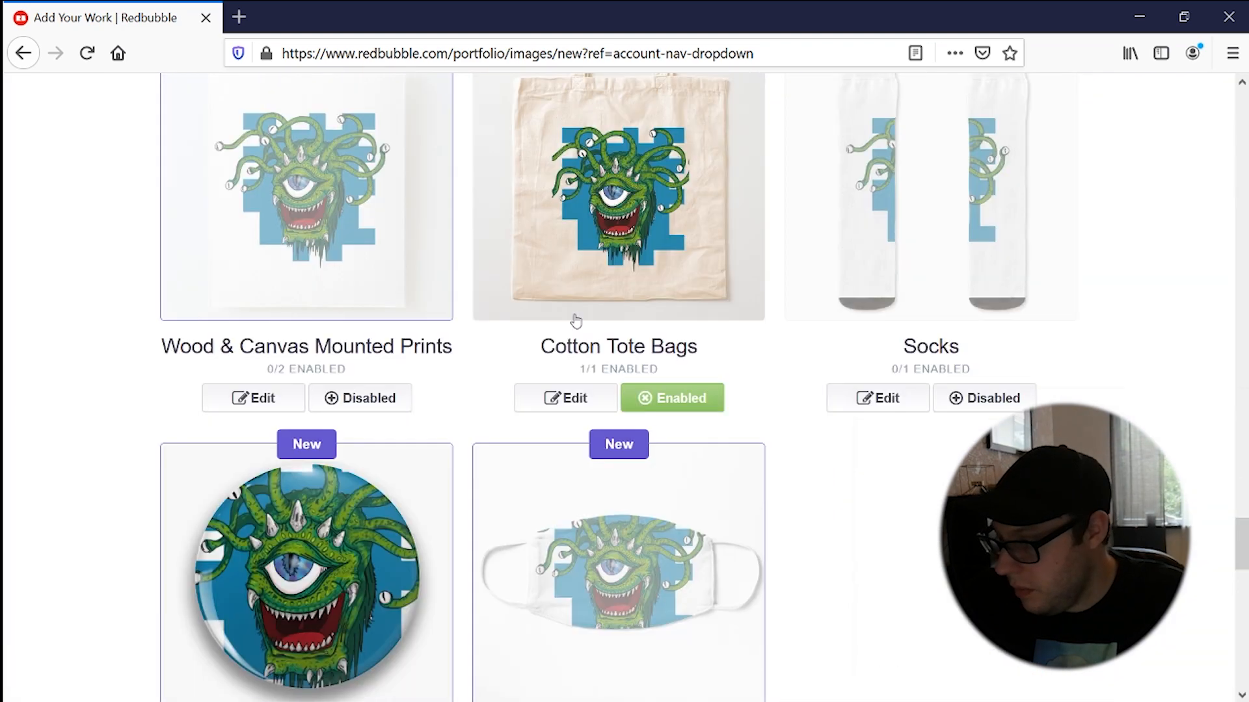
# Disable Cotton Tote Bags for this design.
pyautogui.scroll(6, 654, 351)
pyautogui.scroll(6, 716, 357)
pyautogui.scroll(-13, 730, 360)
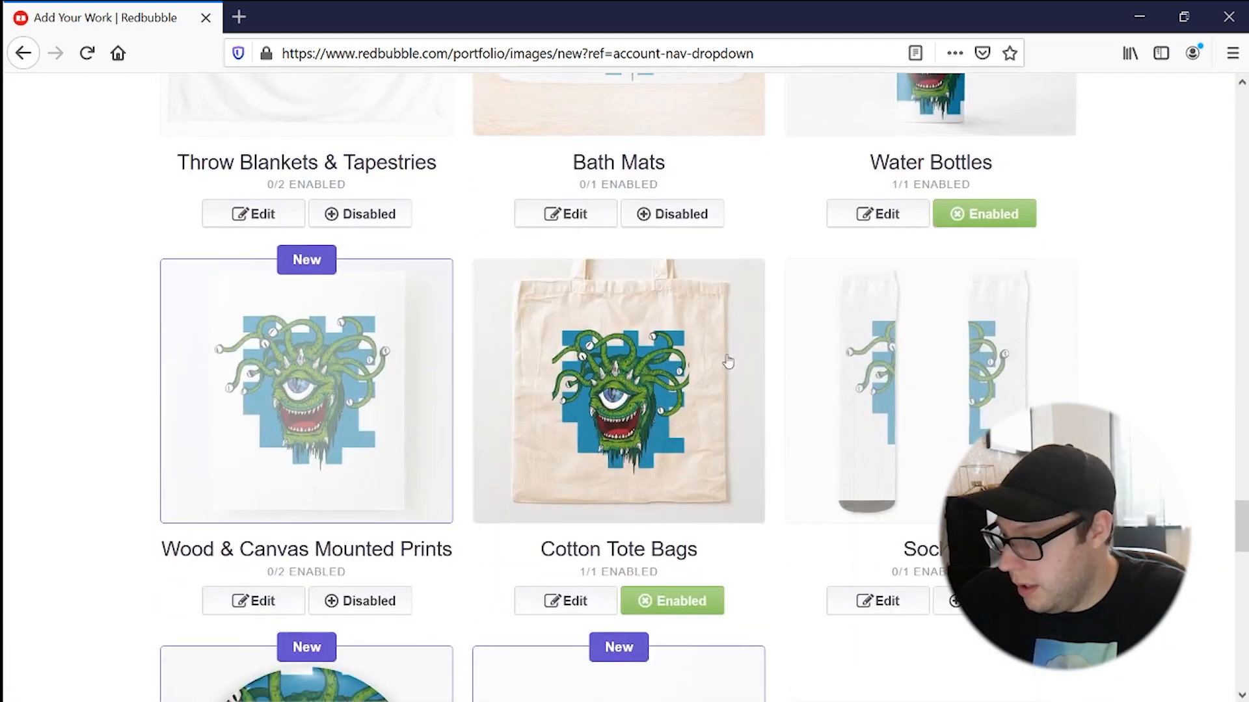
pyautogui.click(703, 292)
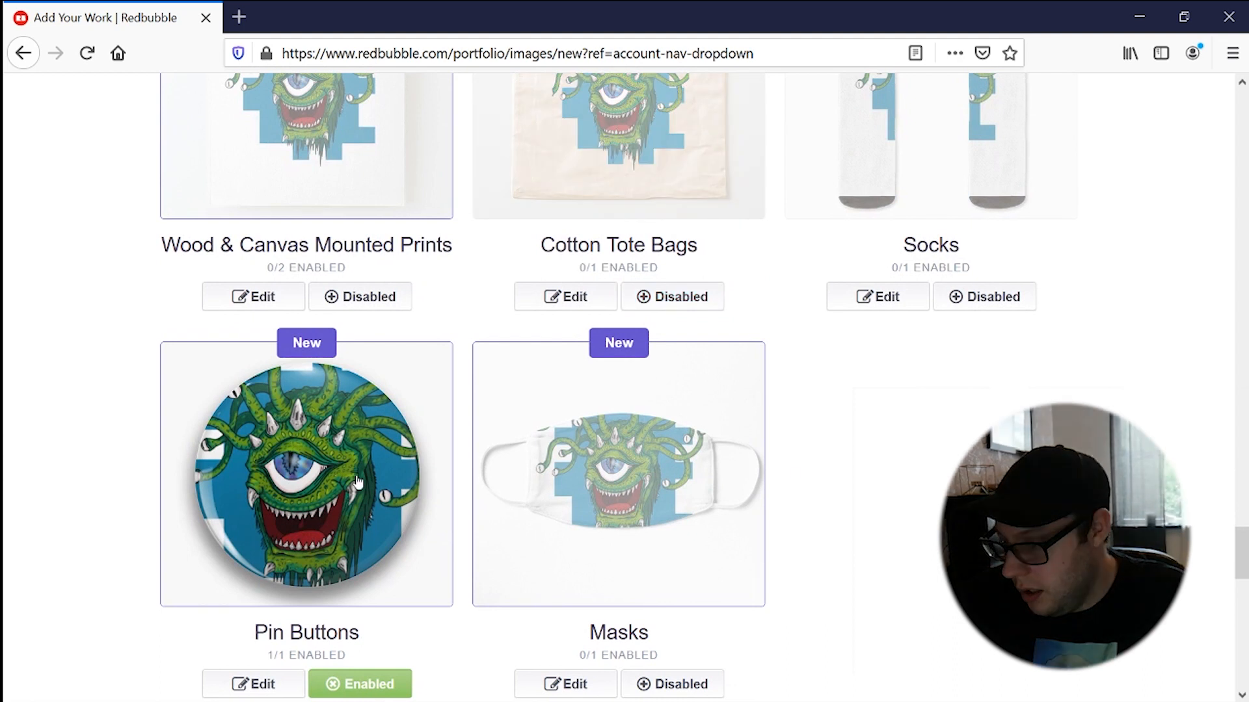
# Disable Pin Buttons for this design.
pyautogui.scroll(-3, 580, 529)
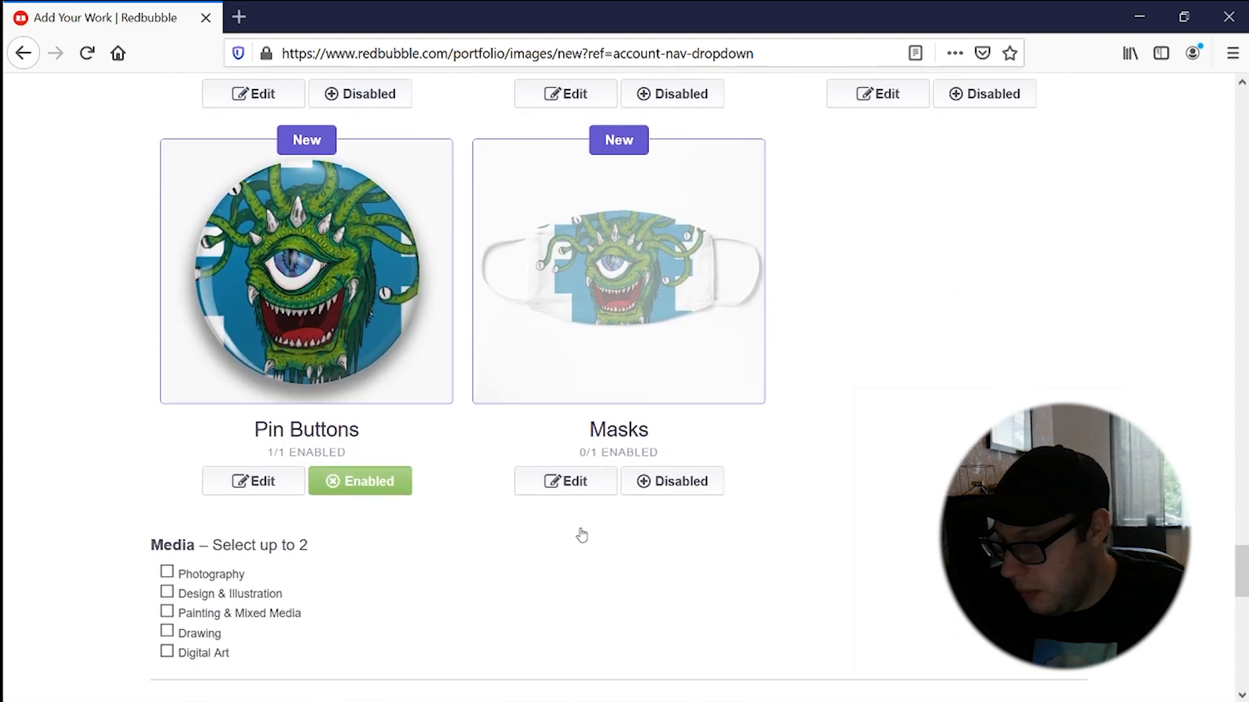
pyautogui.click(386, 482)
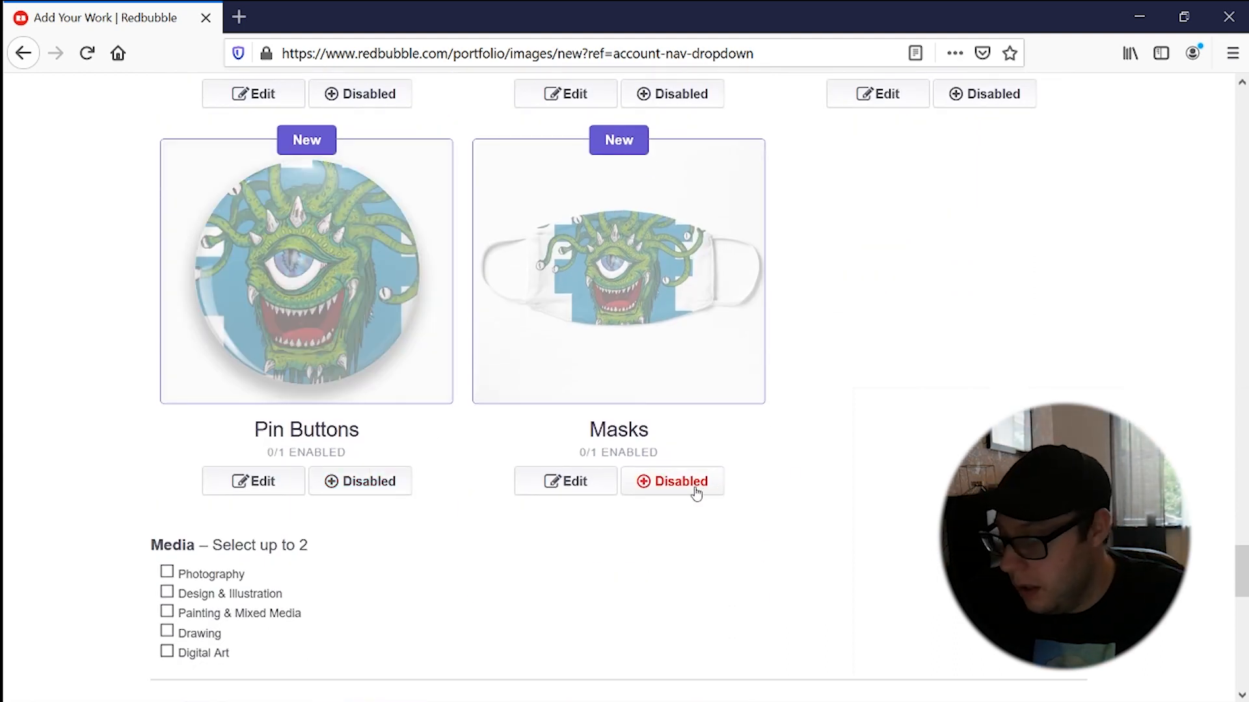
# Set the media to Design & Illustration and Digital Art, mark the work as not mature content, and declare the right to sell it.
pyautogui.scroll(-3, 902, 457)
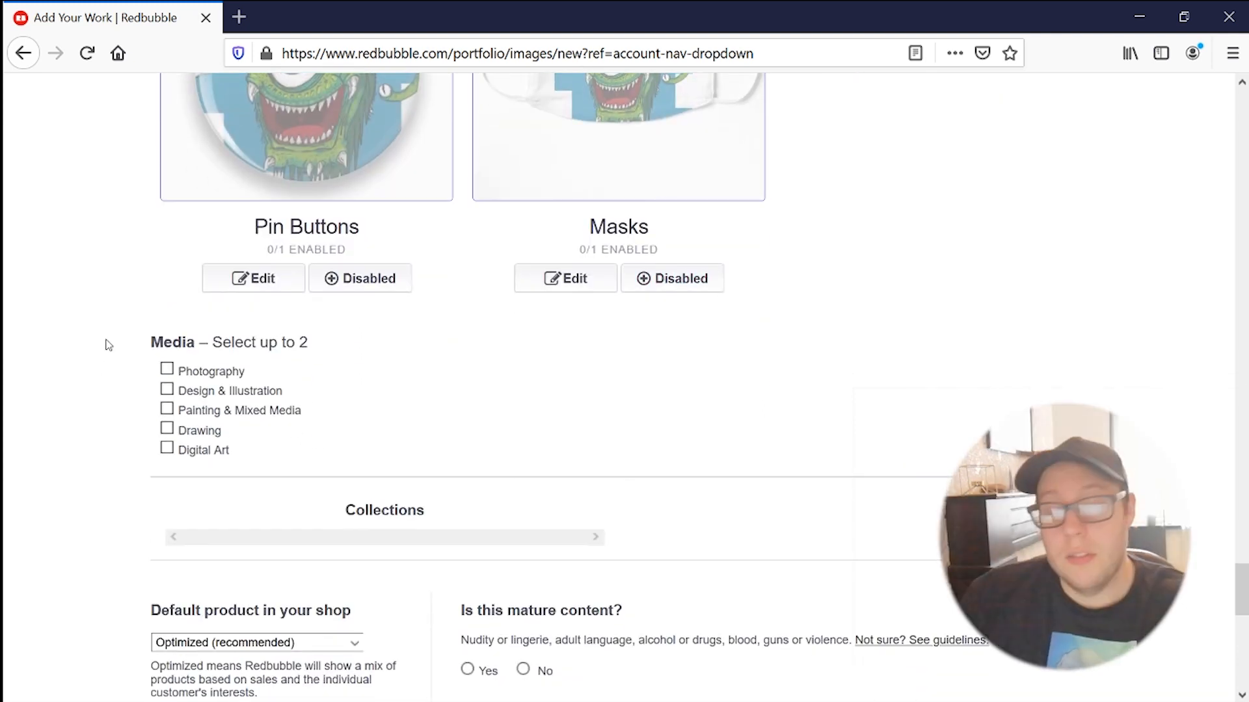
pyautogui.click(167, 449)
pyautogui.scroll(-5, 416, 409)
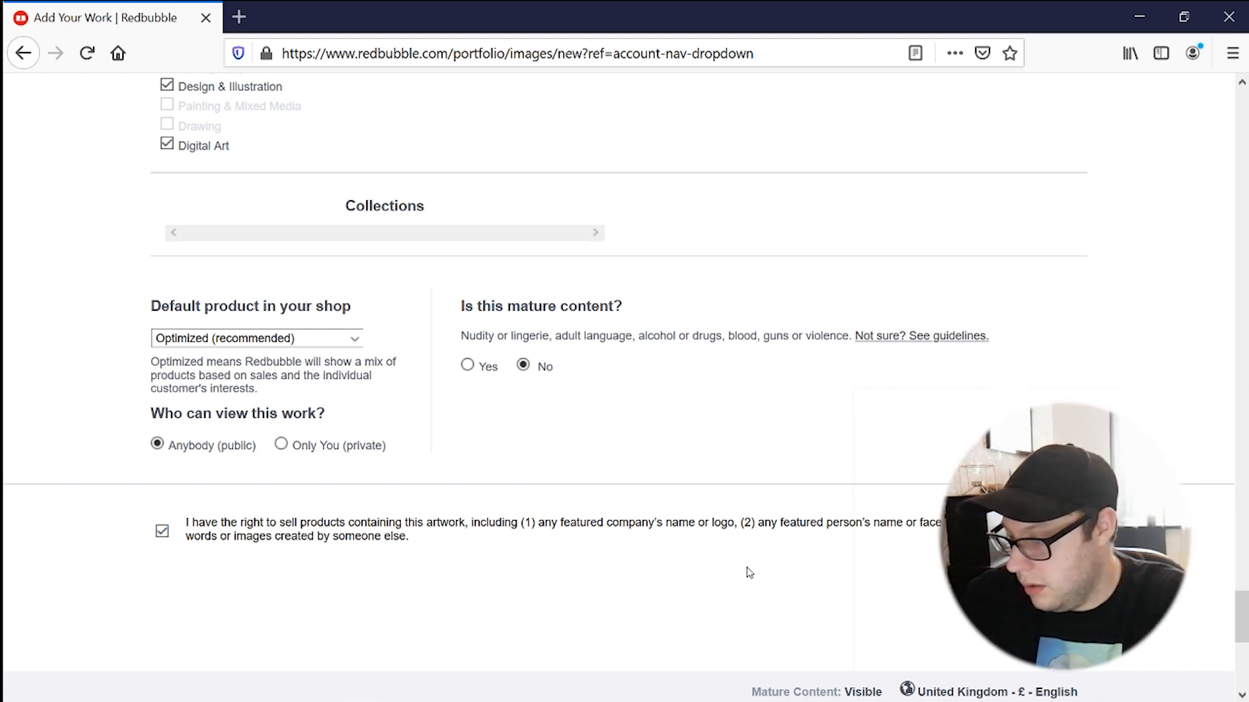
# Save the work to publish the beholder design.
pyautogui.scroll(-2, 752, 575)
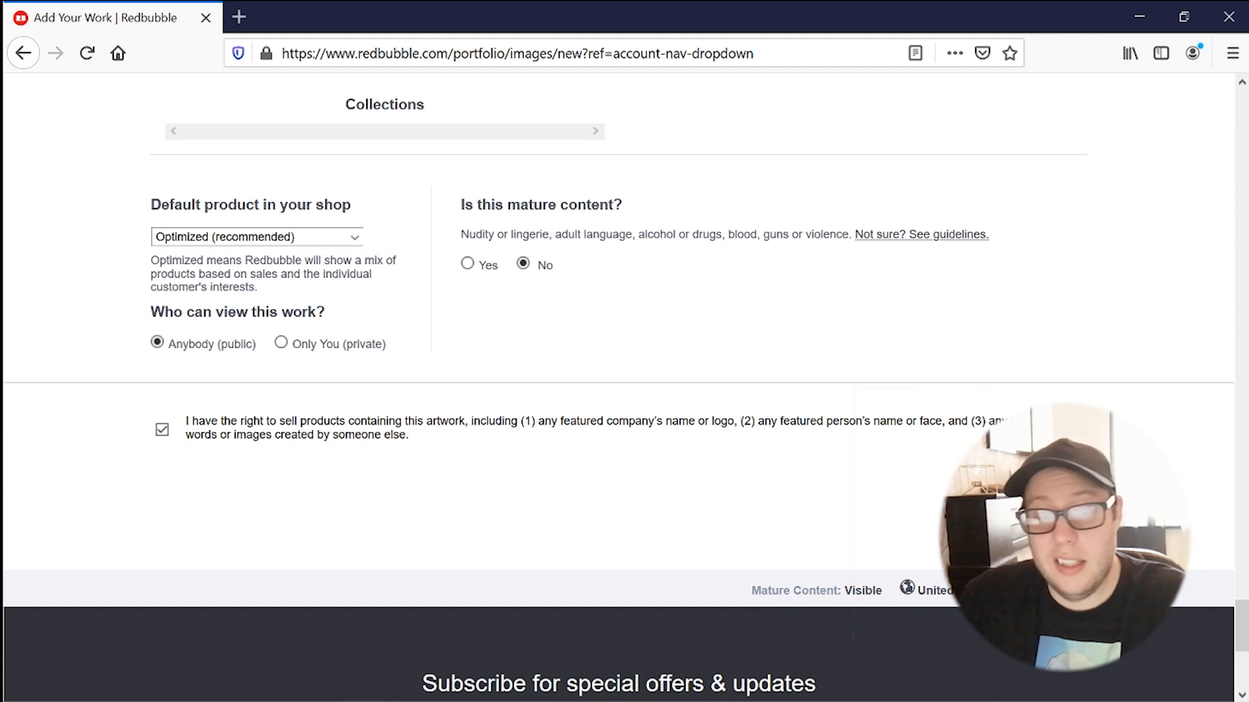
pyautogui.scroll(-5, 751, 575)
pyautogui.scroll(5, 618, 367)
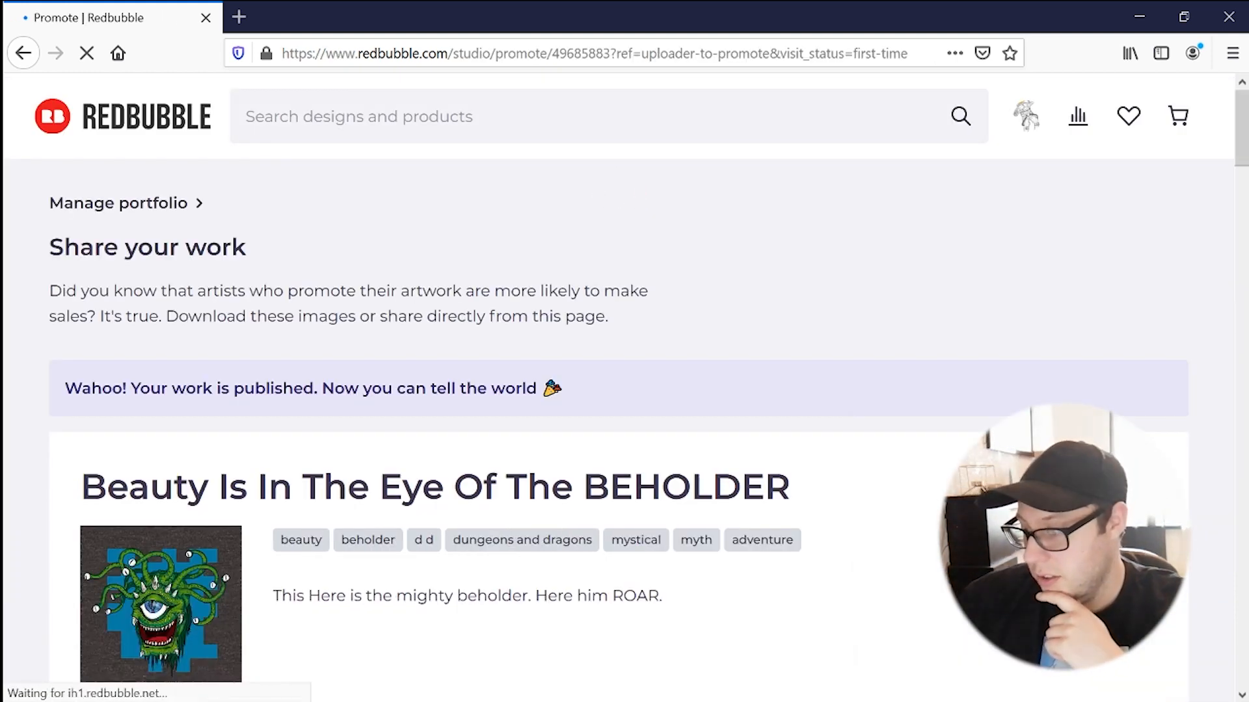
# Examine how the published design looks on each product preview on the promotion page, from the T-shirts and stickers to the coasters.
pyautogui.scroll(-7, 590, 442)
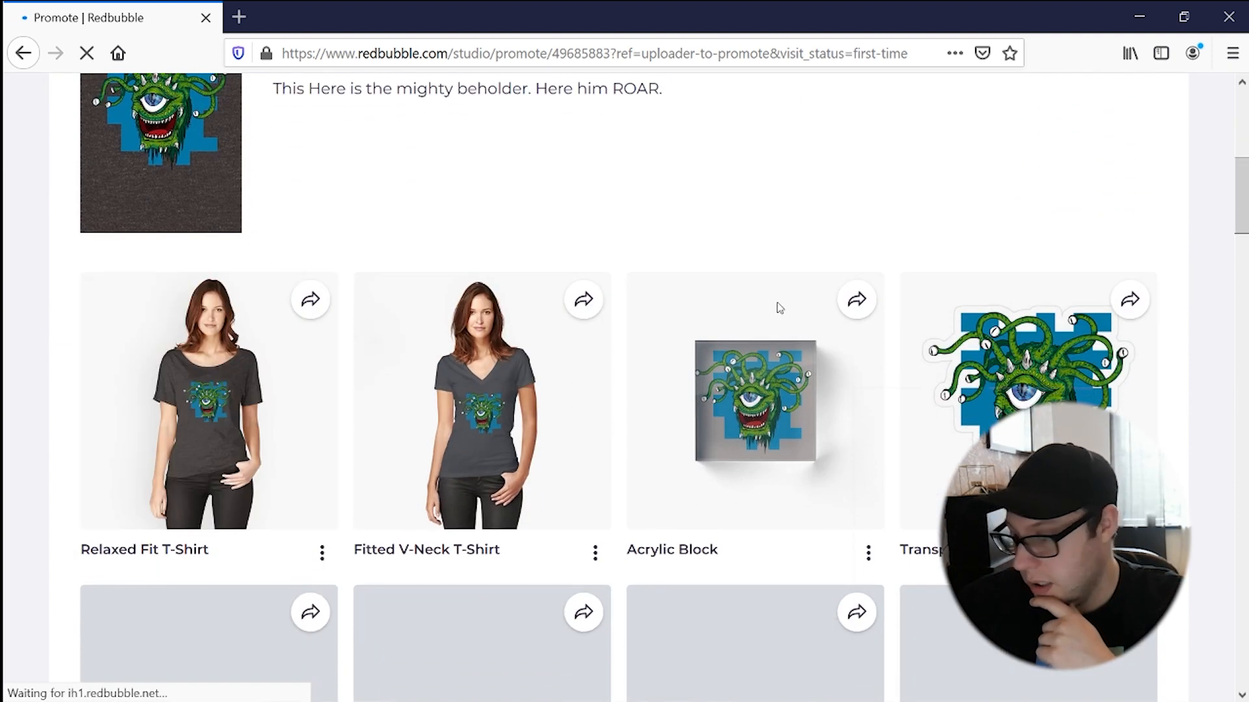
pyautogui.scroll(-2, 314, 474)
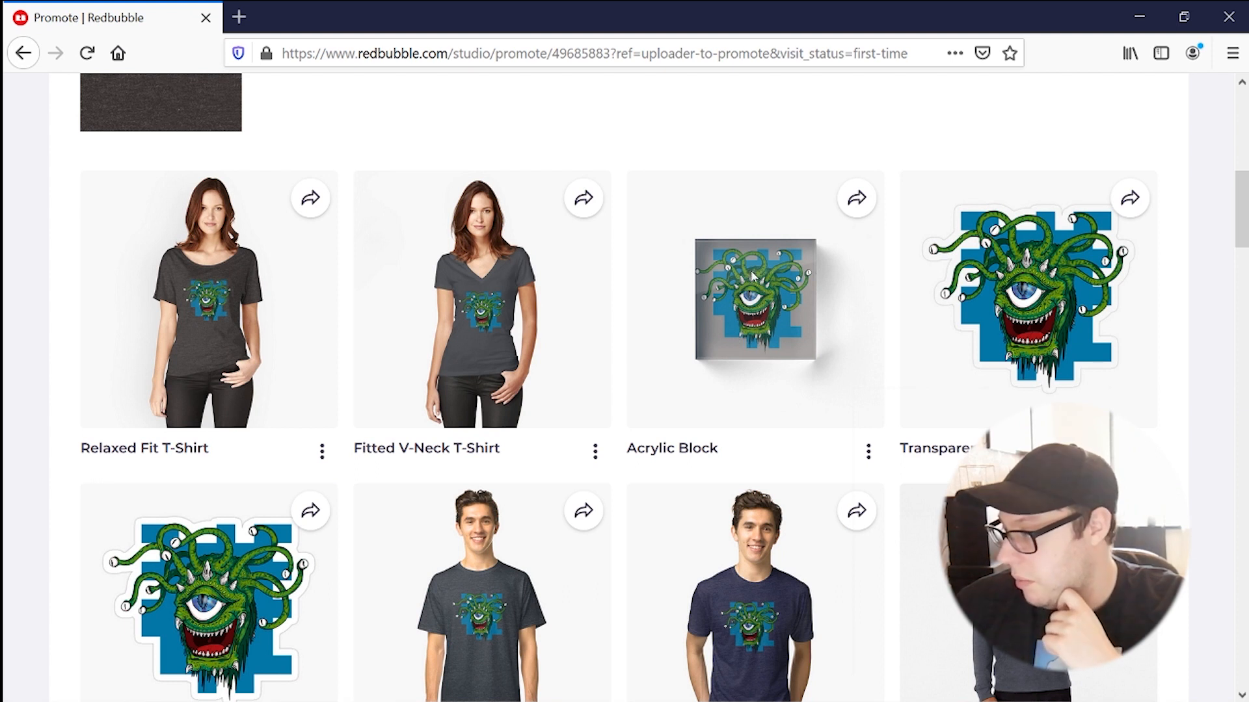
pyautogui.scroll(-2, 936, 337)
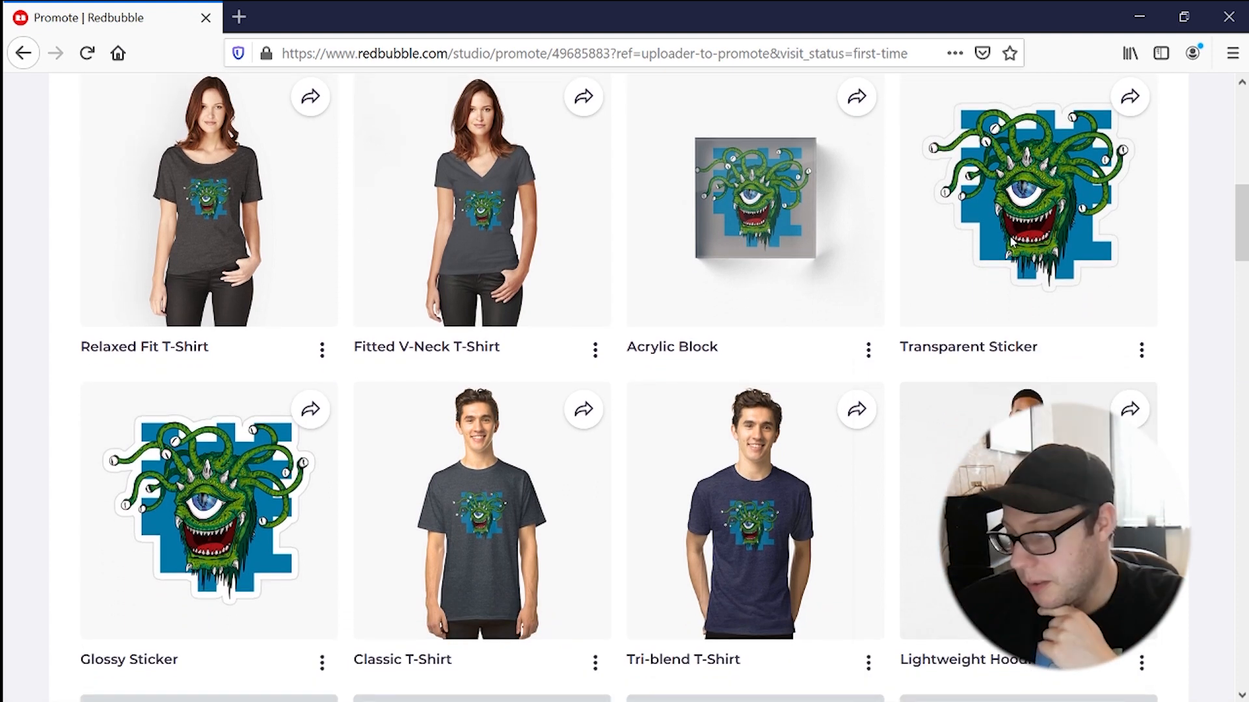
pyautogui.scroll(-2, 362, 461)
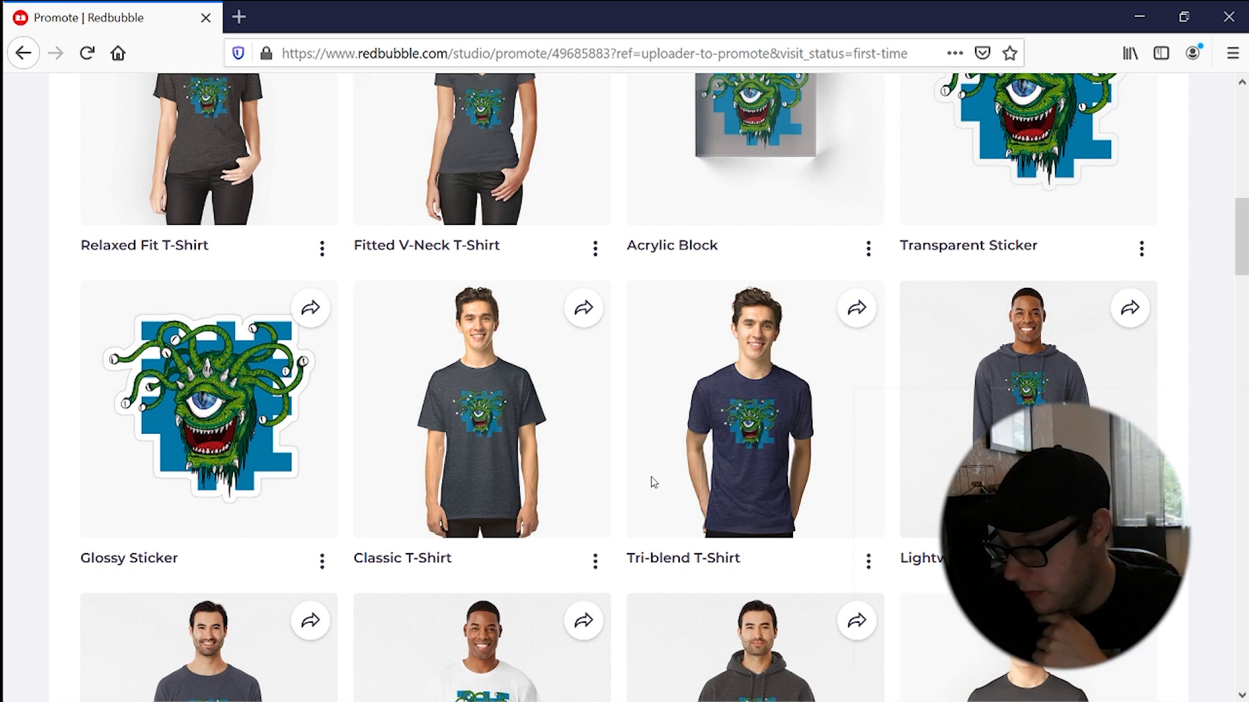
pyautogui.scroll(-5, 652, 482)
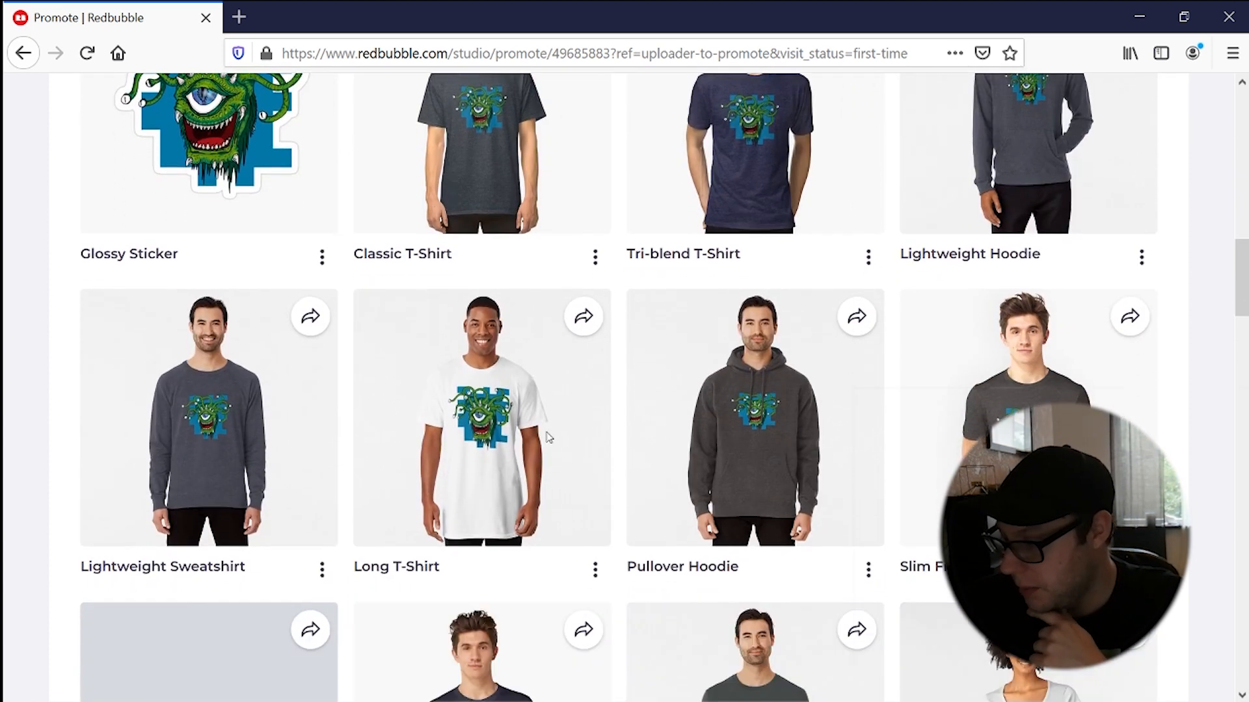
pyautogui.scroll(-12, 548, 437)
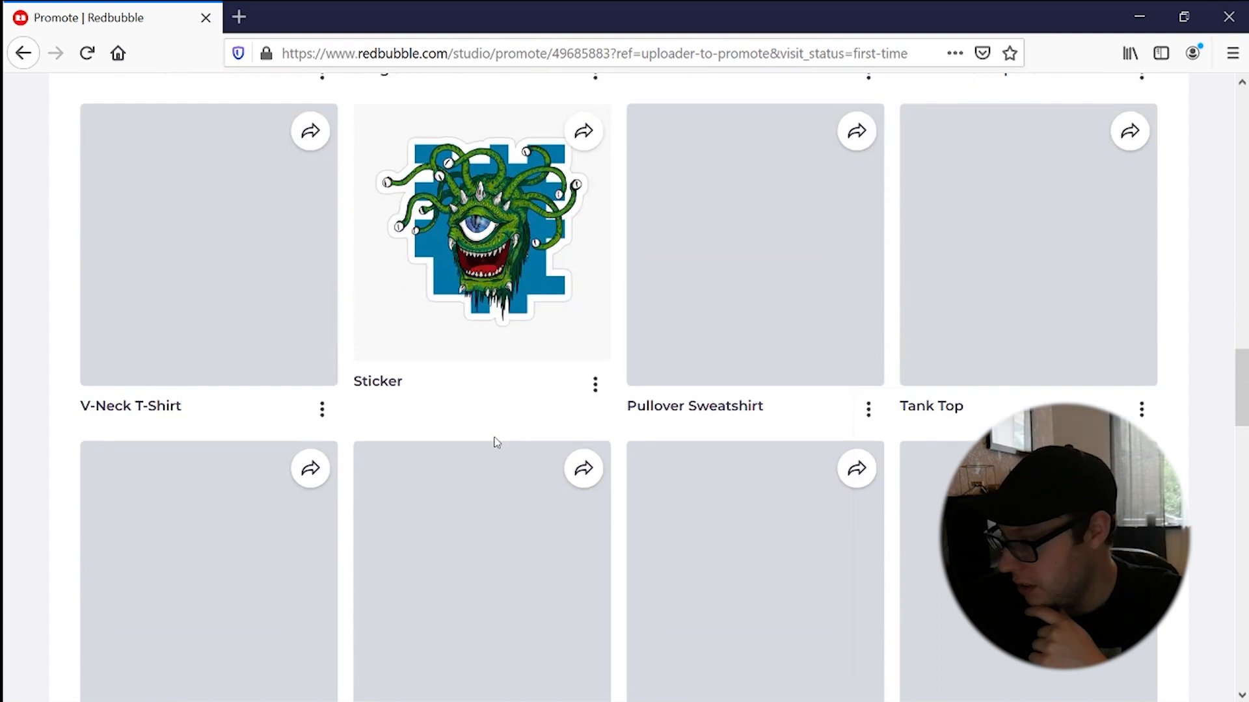
pyautogui.scroll(-2, 491, 446)
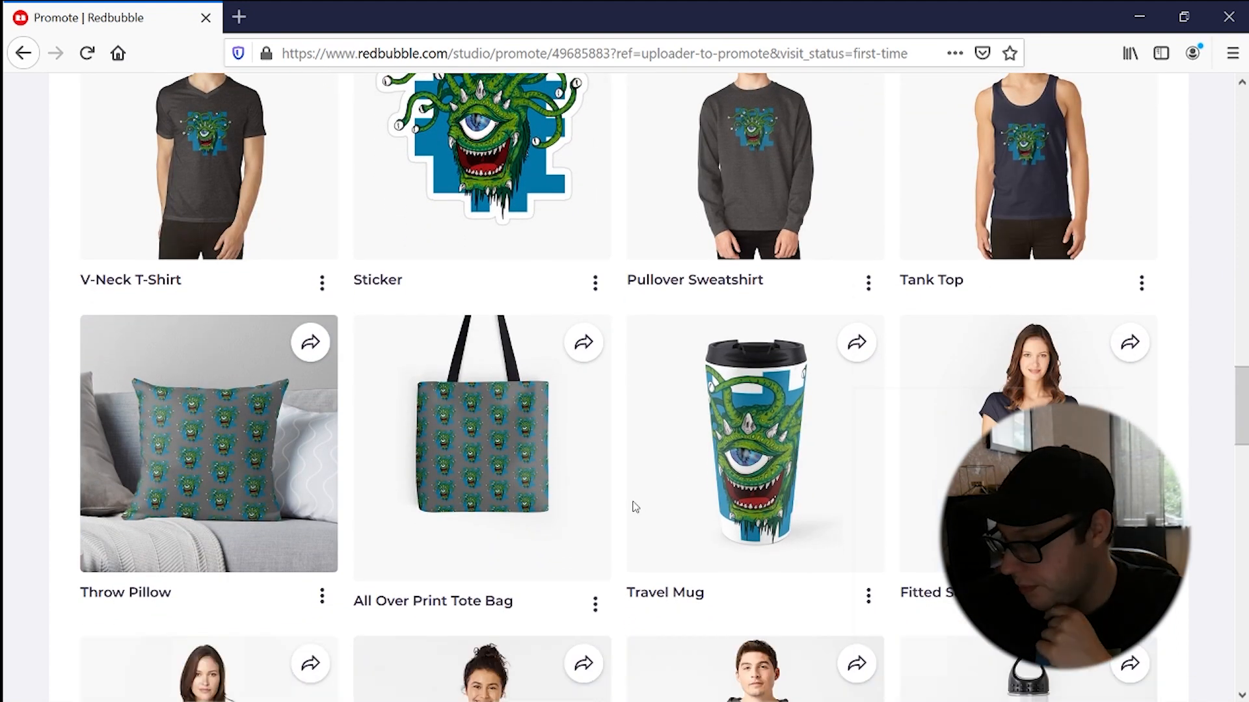
pyautogui.scroll(-8, 635, 506)
pyautogui.scroll(2, 618, 521)
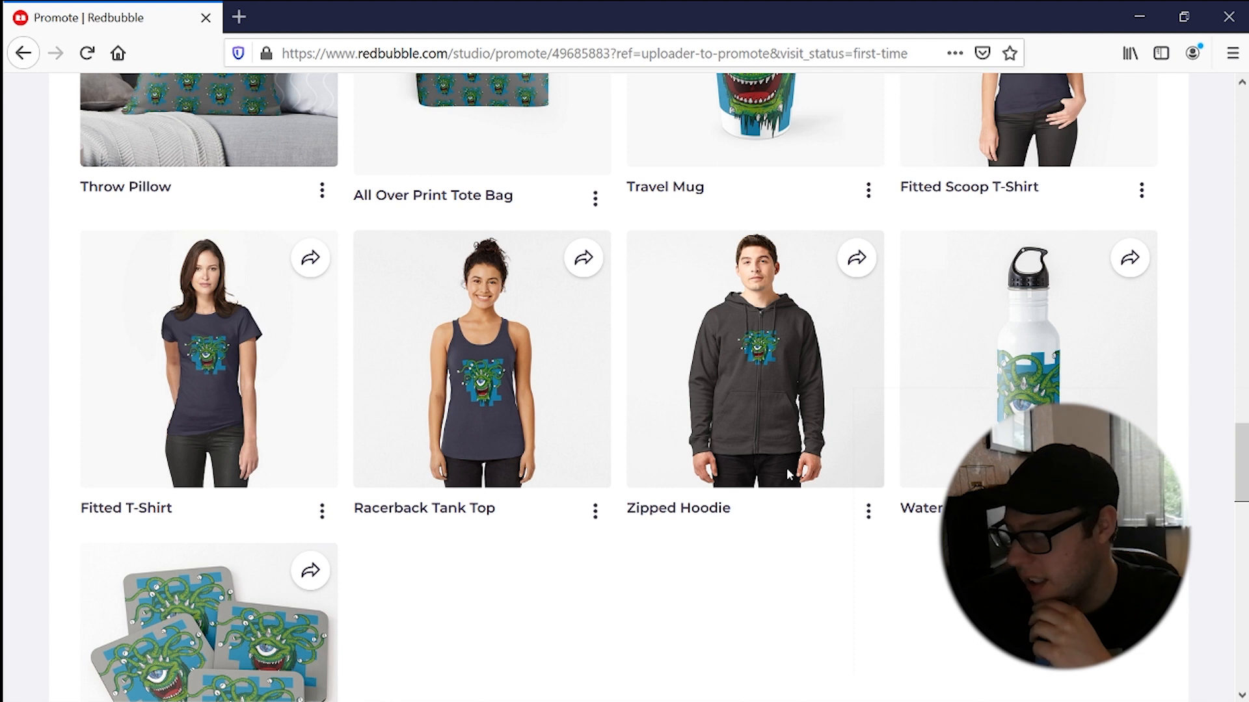
pyautogui.scroll(-3, 786, 470)
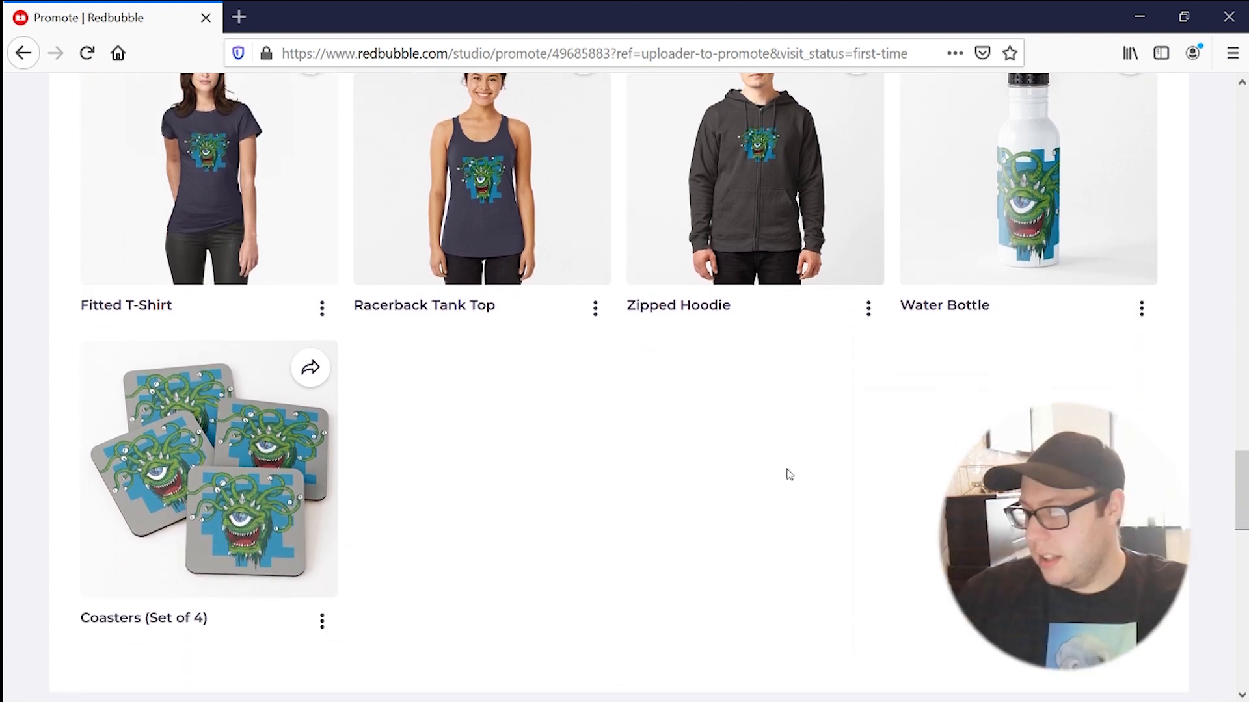
pyautogui.scroll(-1, 401, 522)
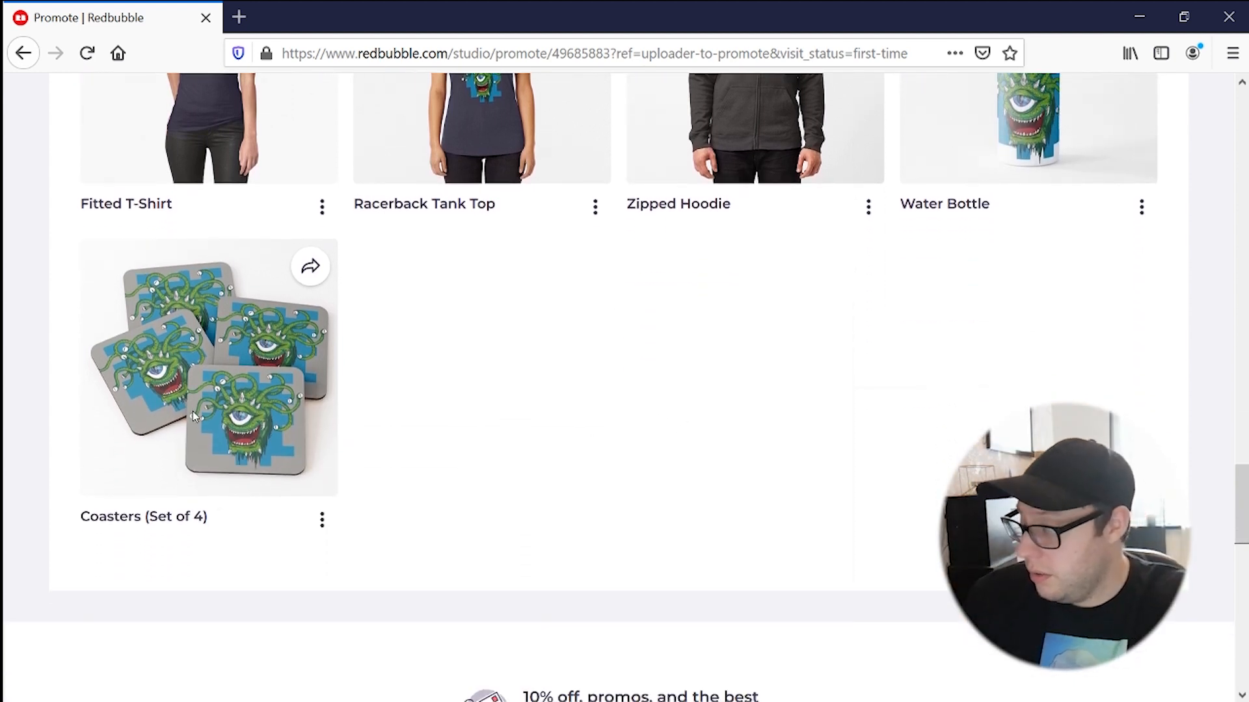
pyautogui.scroll(5, 844, 519)
pyautogui.scroll(-8, 843, 518)
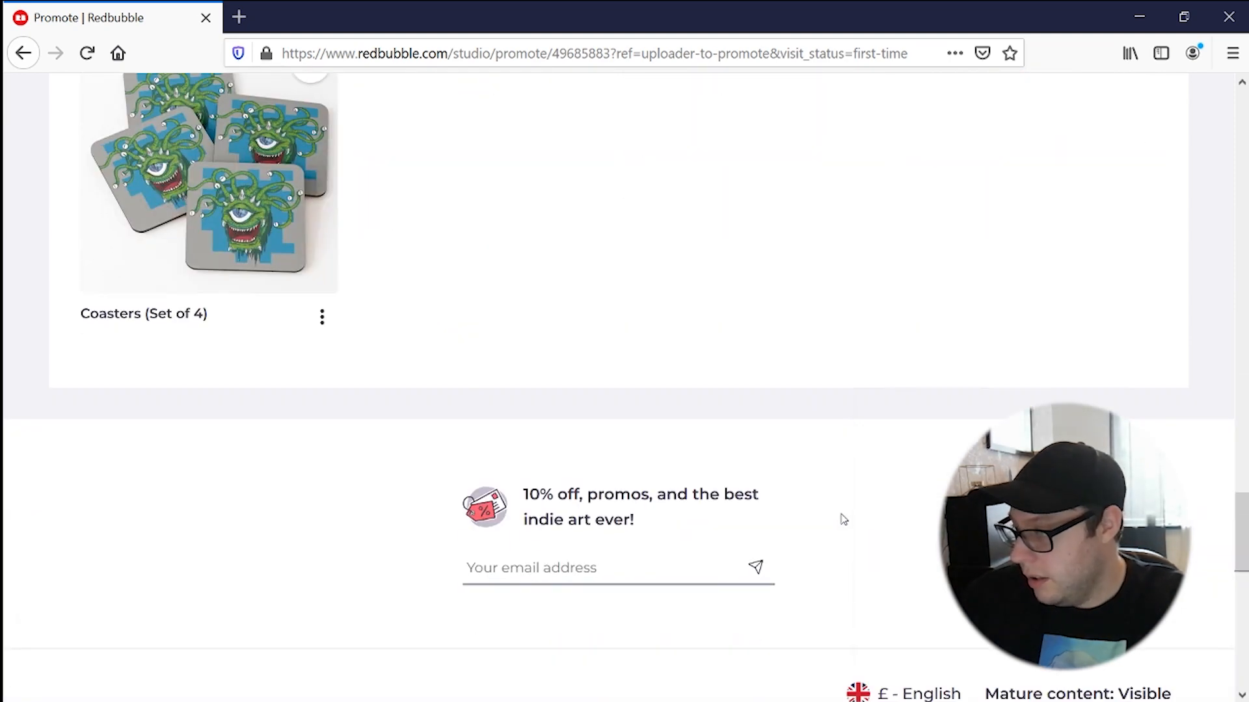
pyautogui.scroll(18, 843, 518)
pyautogui.scroll(15, 843, 519)
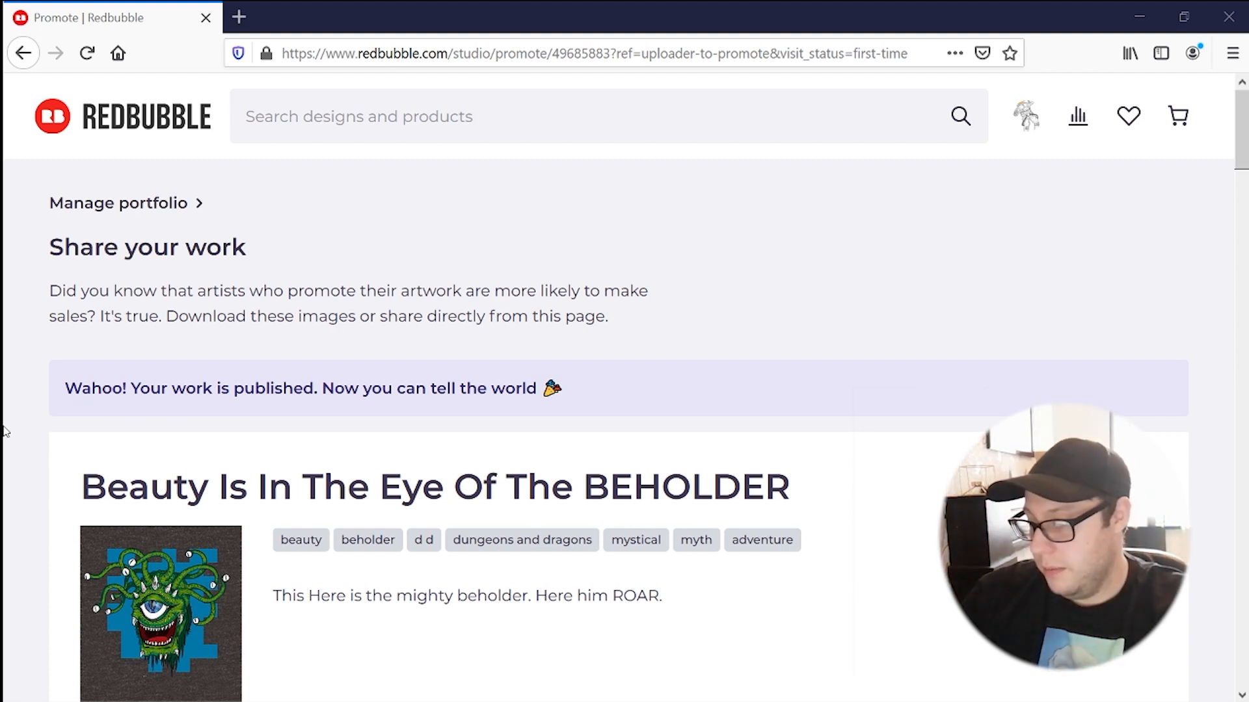
pyautogui.scroll(-1, 435, 515)
pyautogui.scroll(-10, 434, 515)
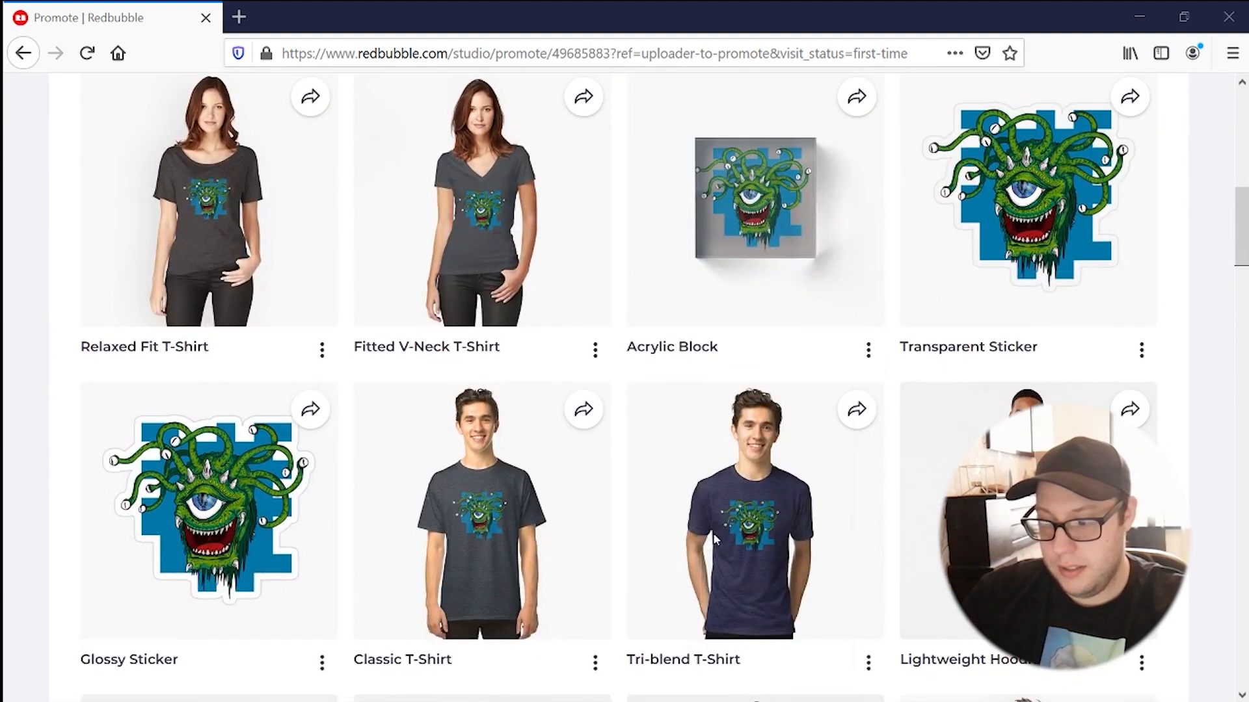